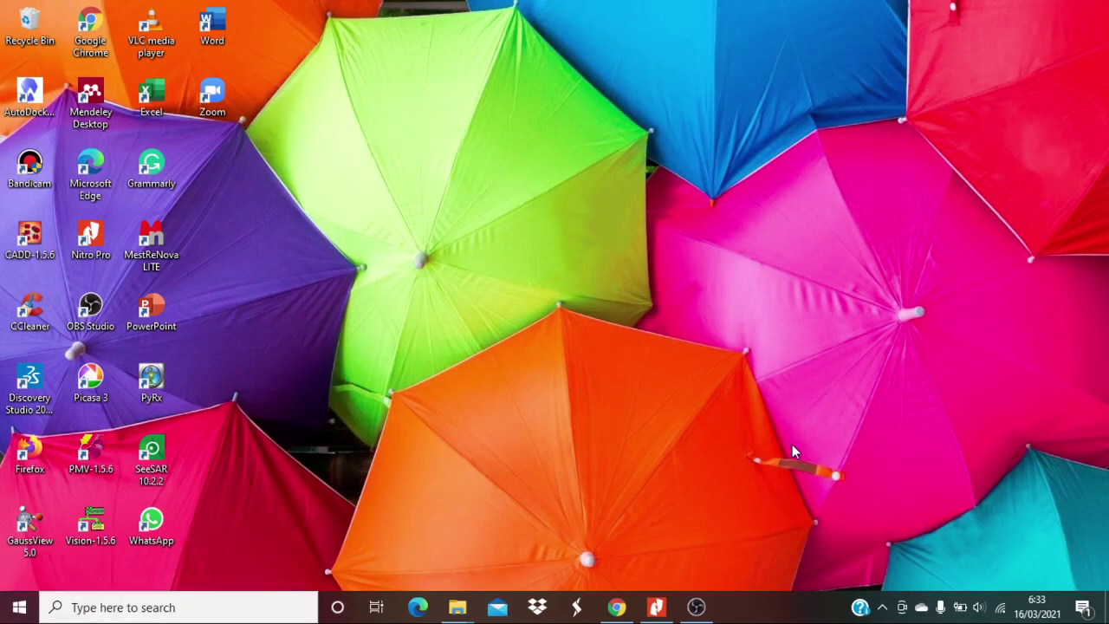
- Launch ChemBioDraw Ultra 14.0 and place a benzene ring in the upper middle of the blank page
left_click(152, 611)
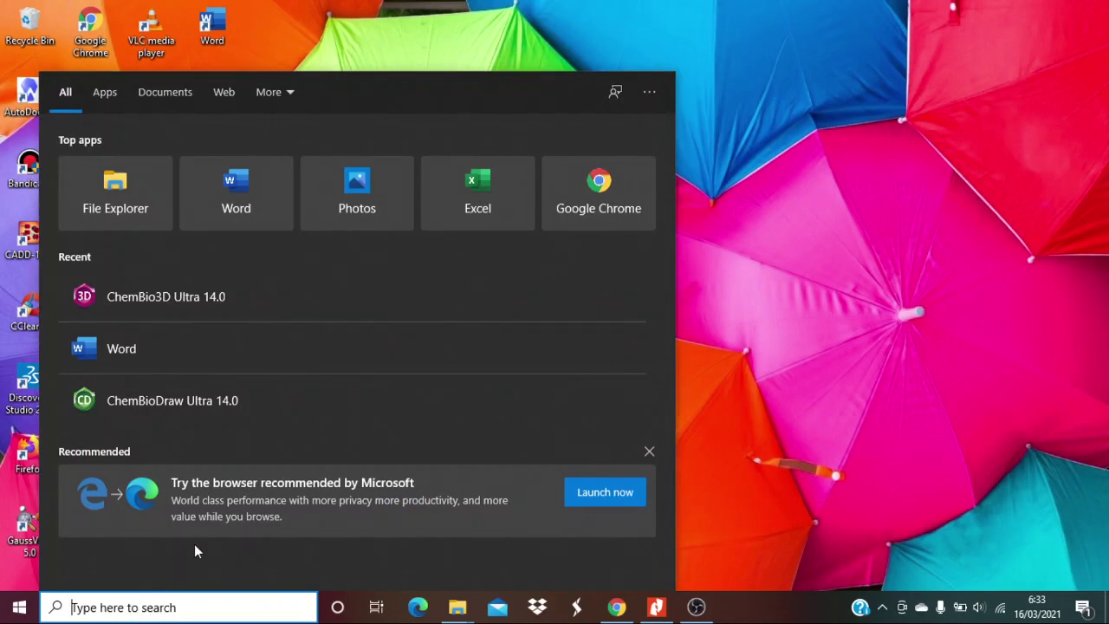
left_click(211, 407)
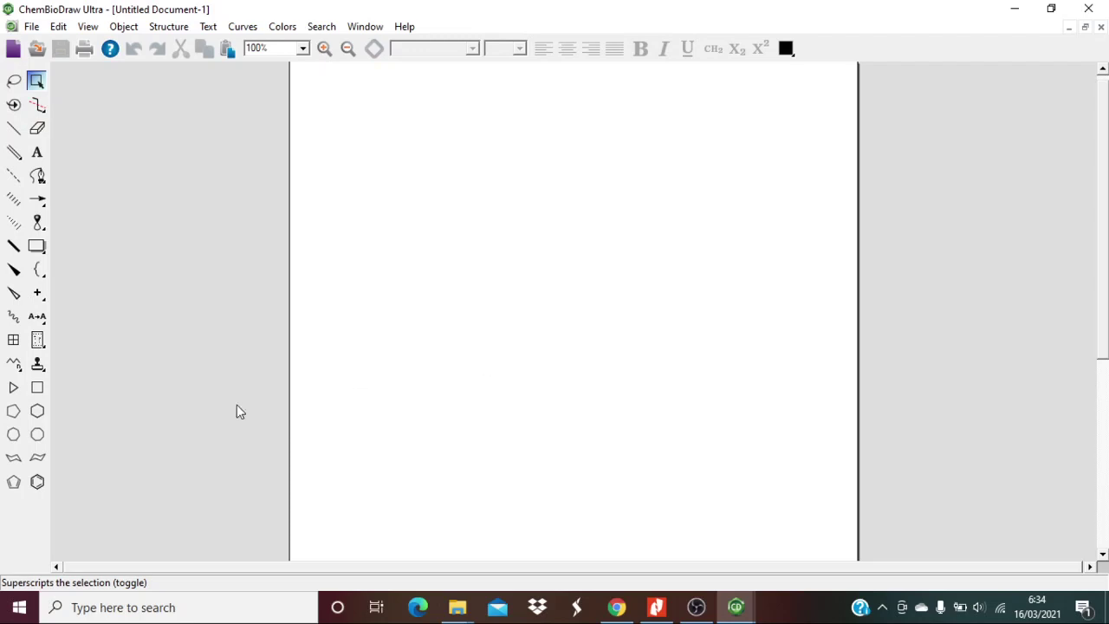
left_click(38, 484)
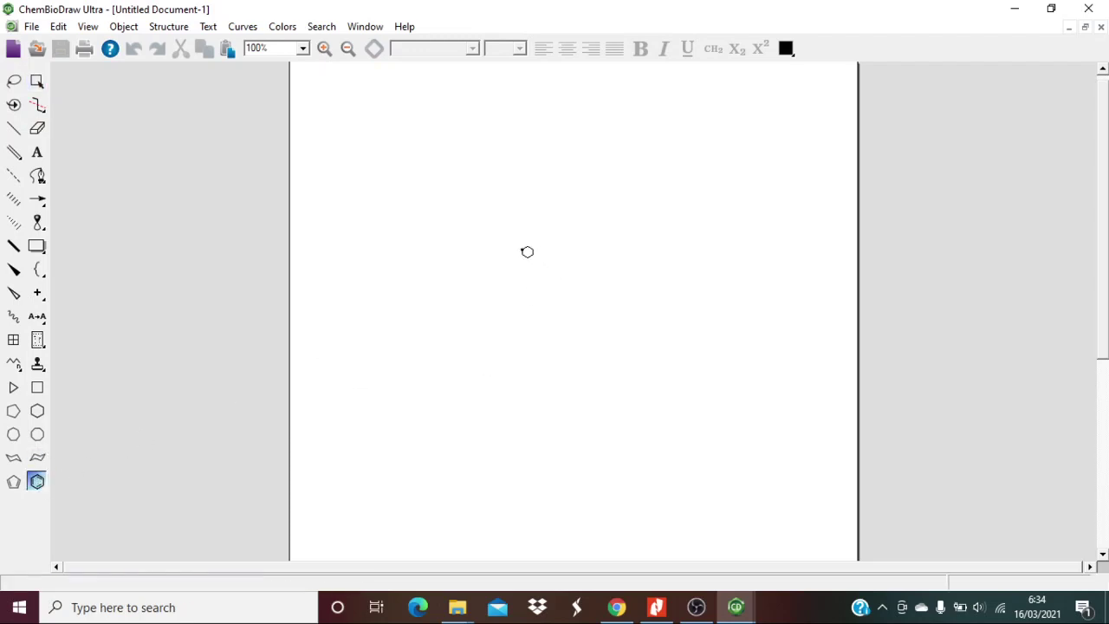
left_click(523, 250)
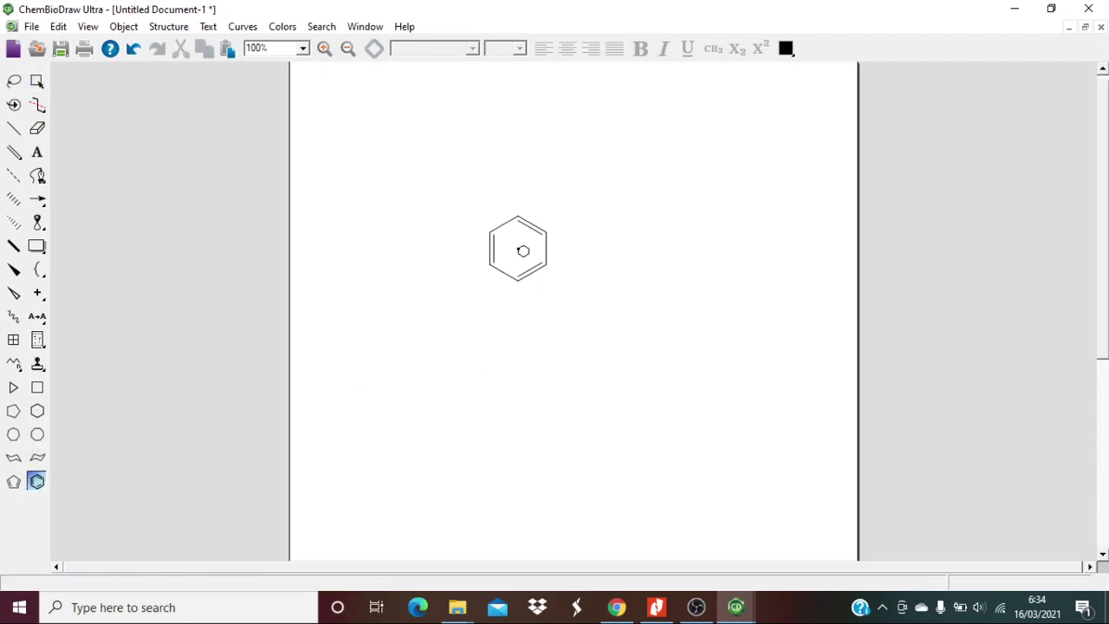
- Attach a single bond to the ring's upper-right atom, and branch its end with a double bond and an upward single bond
left_click(13, 130)
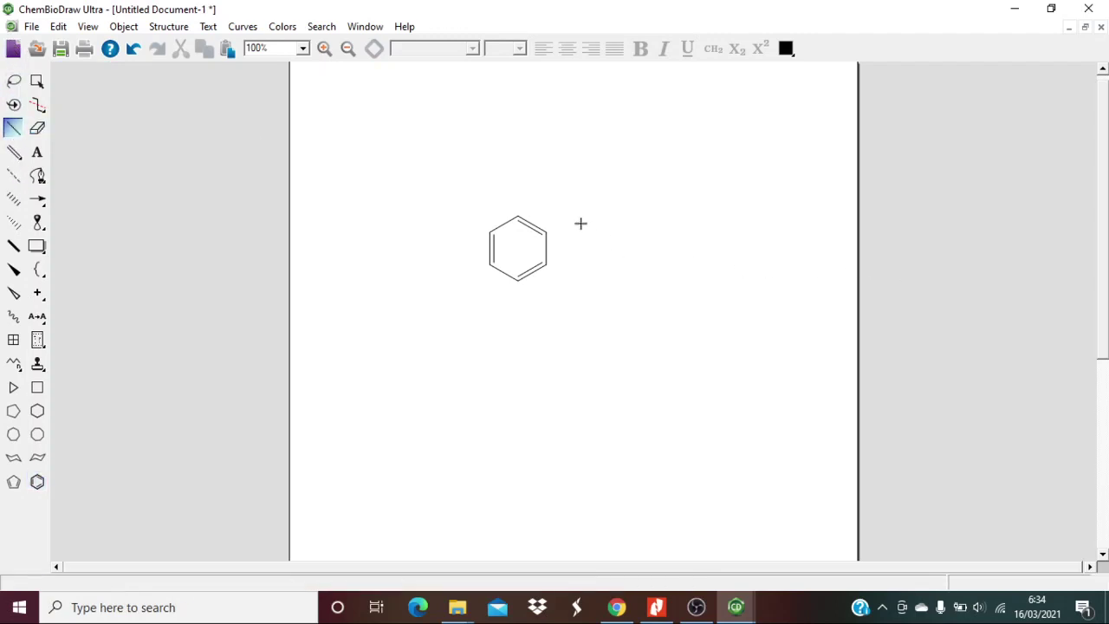
left_click(545, 231)
left_click(13, 150)
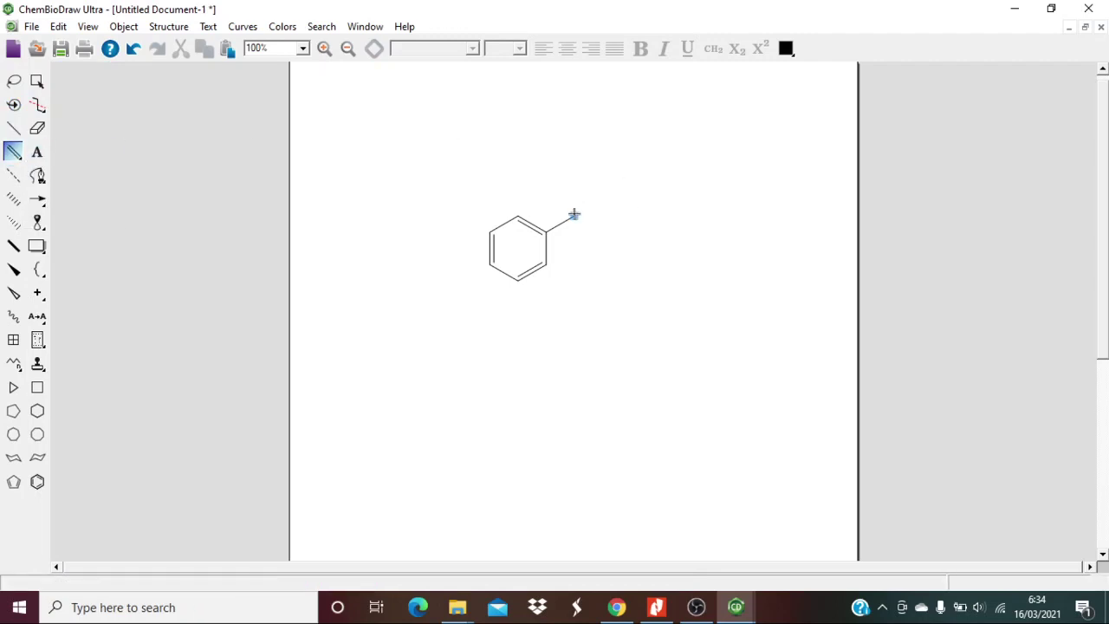
left_click(574, 215)
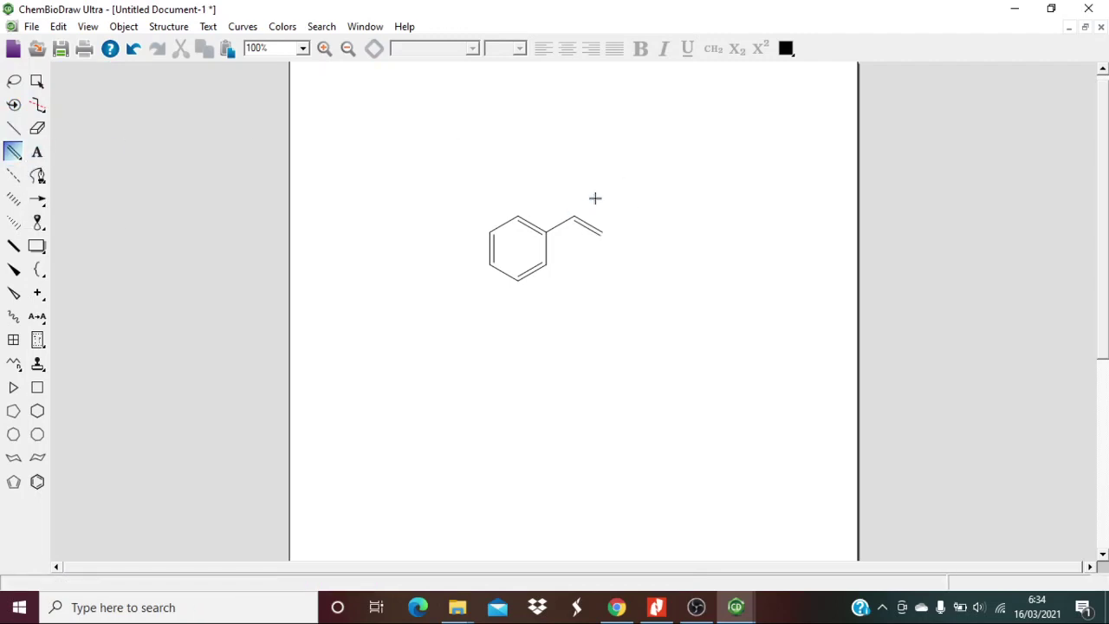
left_click(13, 128)
left_click_drag(574, 215, 588, 190)
left_click(37, 151)
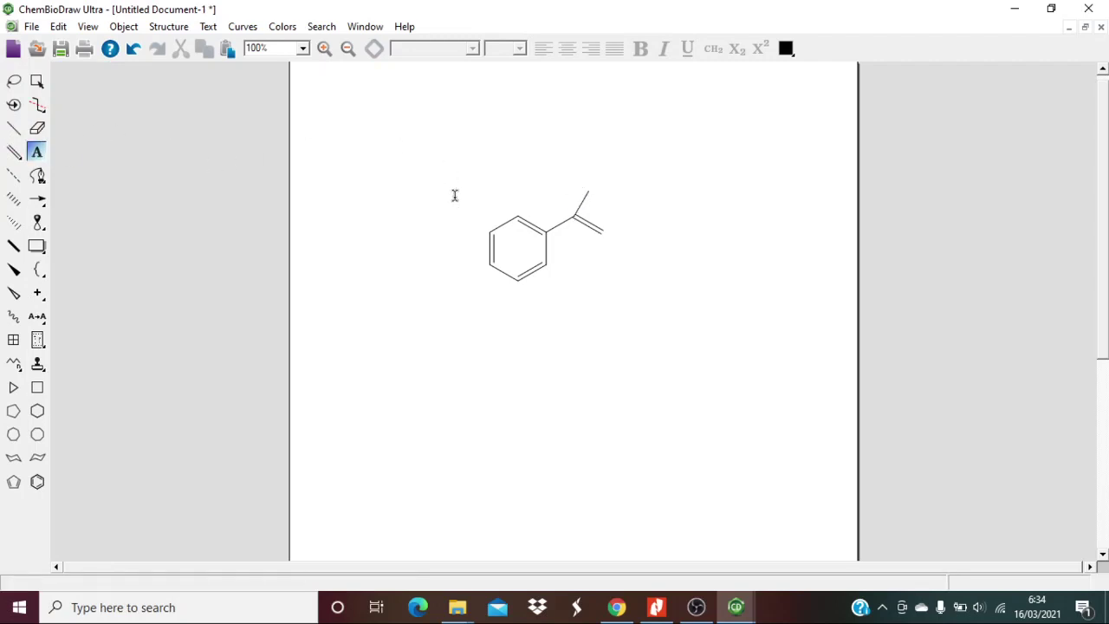
left_click(604, 233)
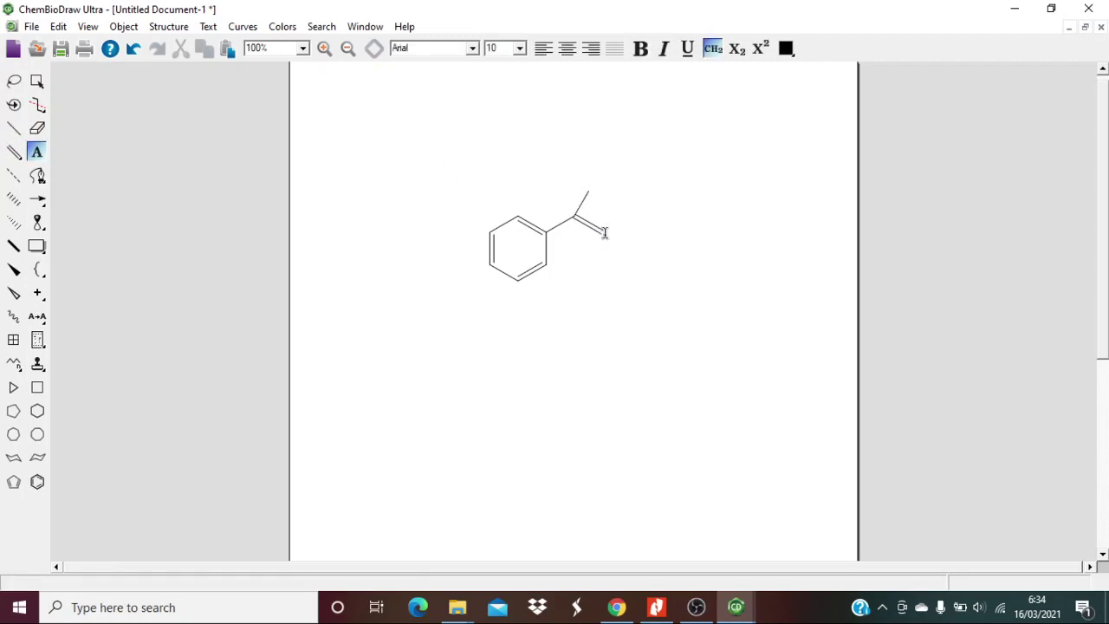
type("O")
key("BackSpace")
key("Escape")
key("1")
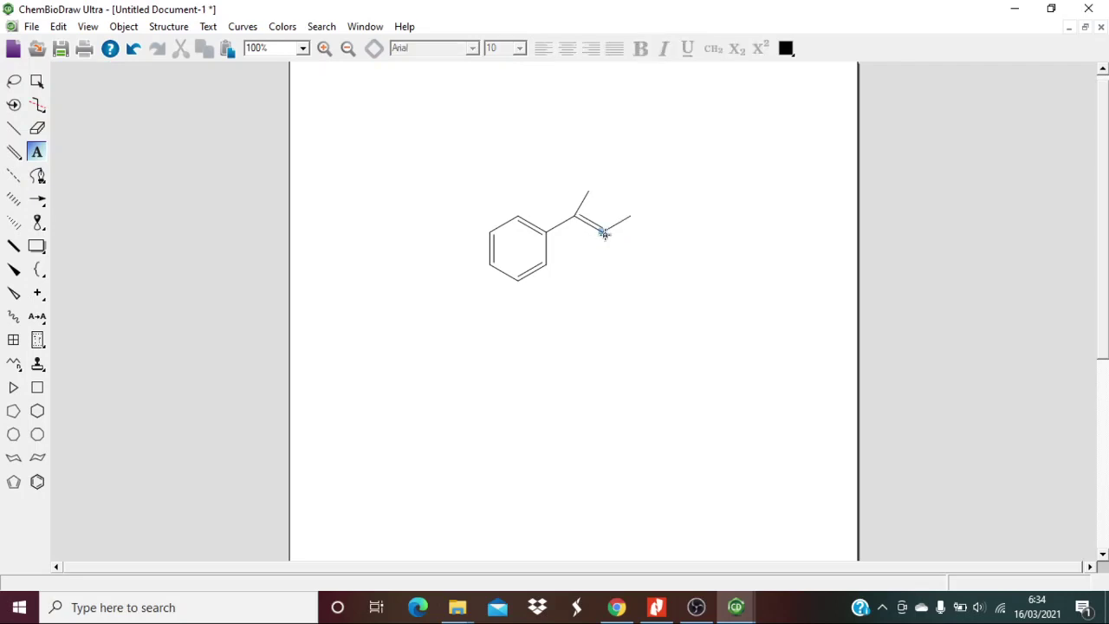
left_click(133, 50)
- Label the end of the double bond O and the end of the upper single bond OH to form benzoic acid
left_click(604, 229)
type("C")
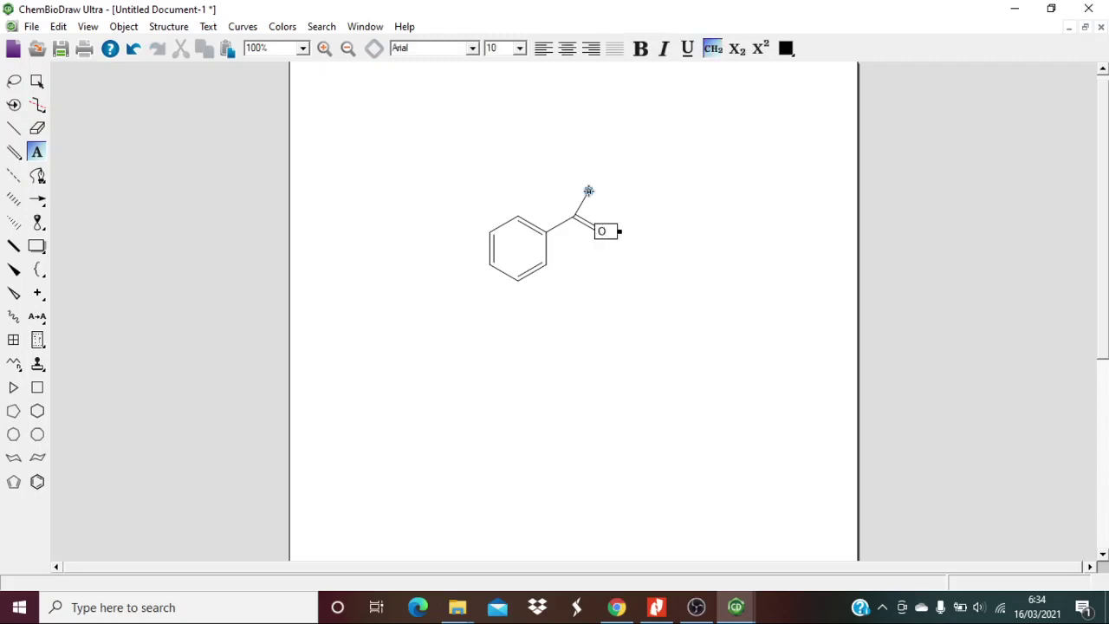
left_click(588, 189)
left_click(587, 189)
type("OH")
left_click(712, 223)
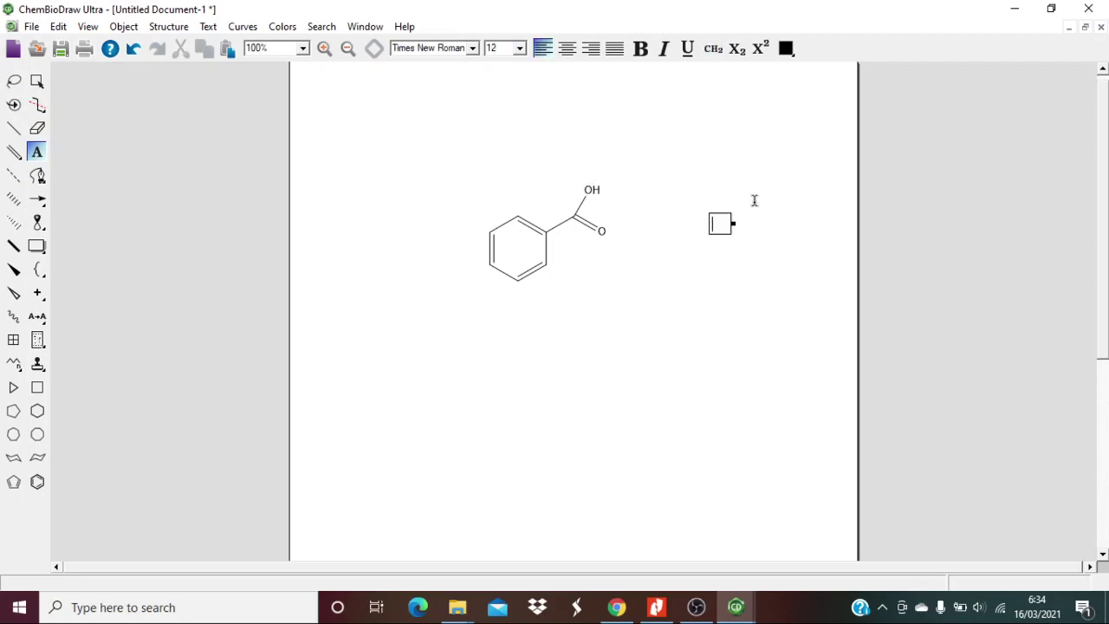
- Move the whole benzoic acid structure up and slightly left, near the top of the page
left_click(36, 81)
key("ctrl+a")
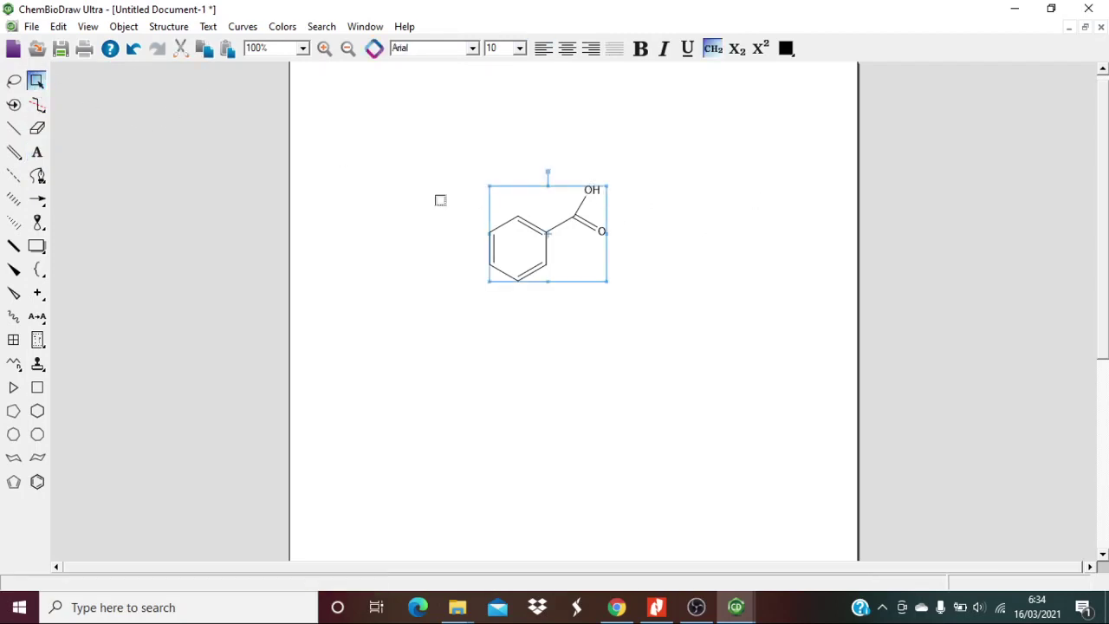
left_click_drag(556, 227, 507, 140)
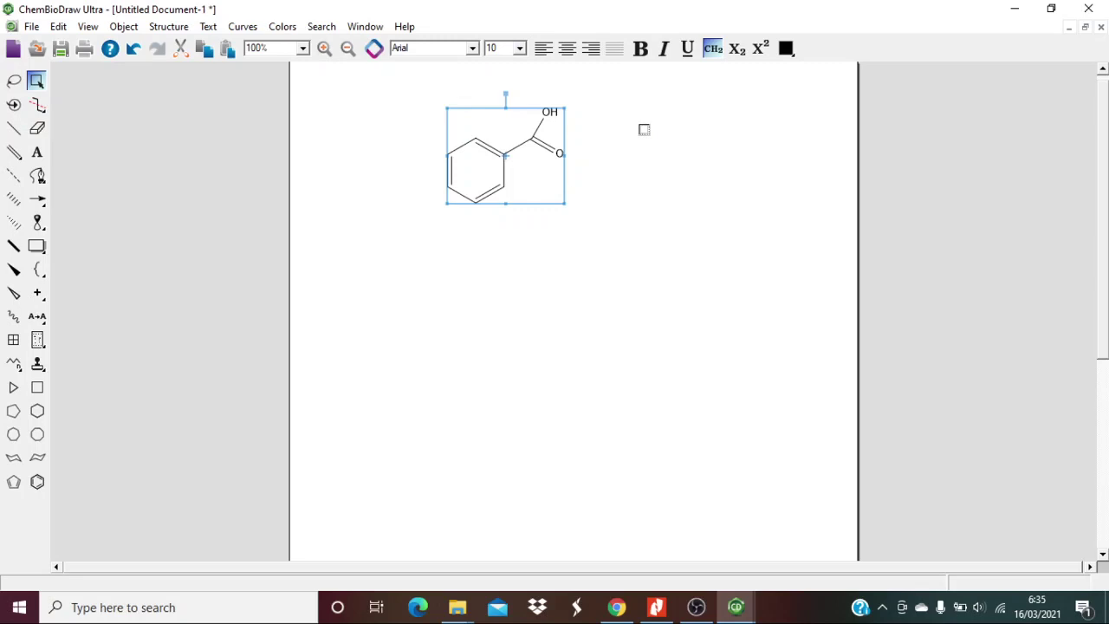
- Select the benzoic acid structure and show the Analysis window for it, placed beside the molecule
left_click(794, 161)
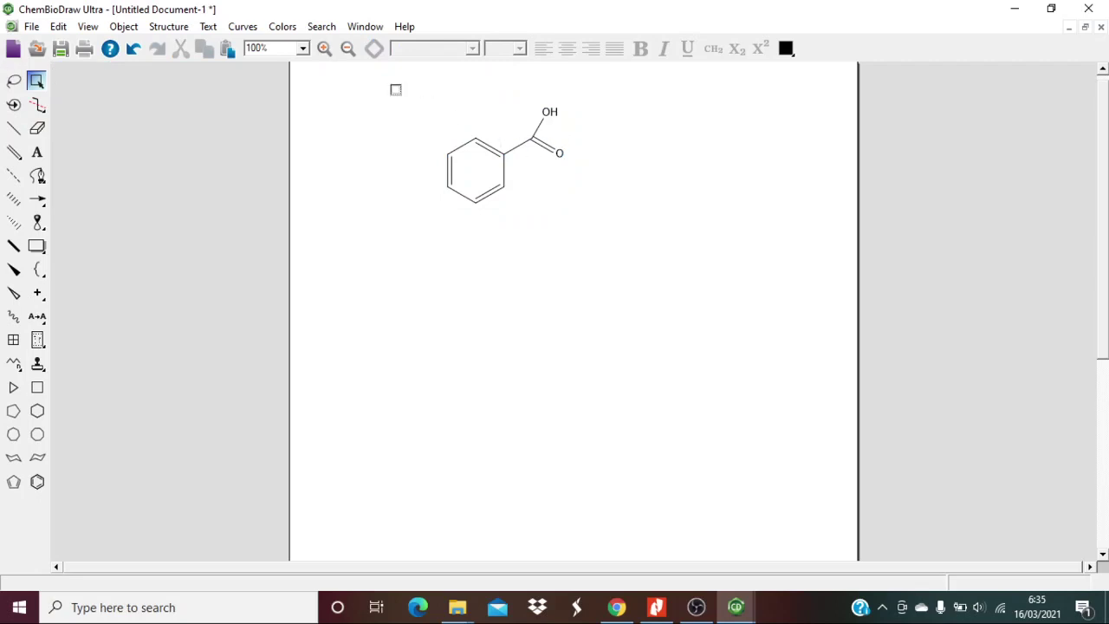
left_click_drag(395, 89, 587, 228)
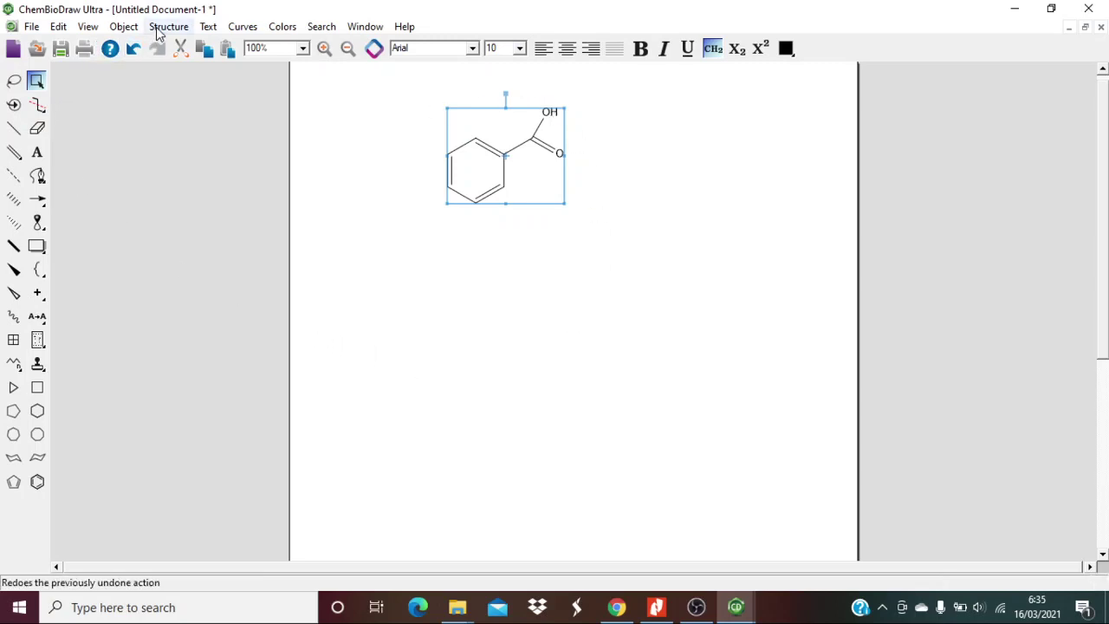
left_click(87, 27)
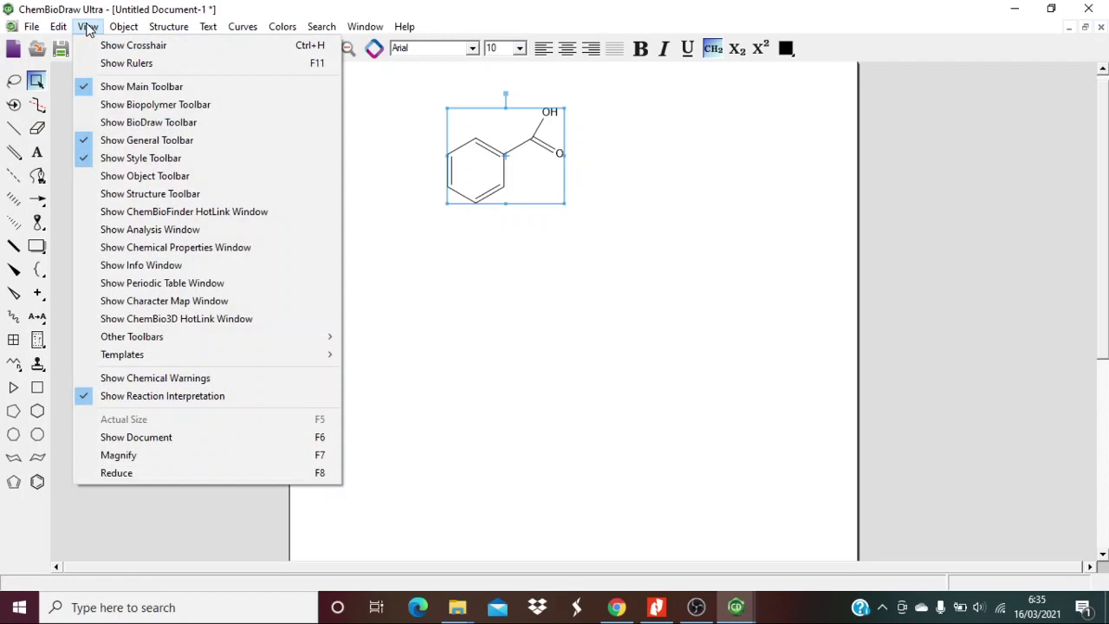
left_click(171, 231)
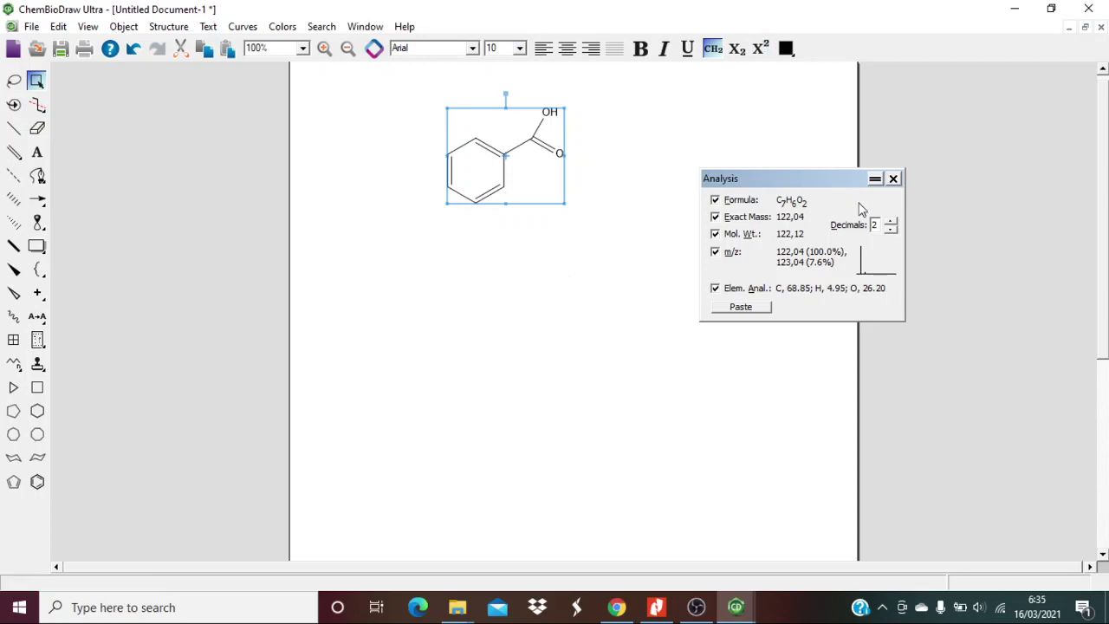
left_click_drag(782, 178, 741, 119)
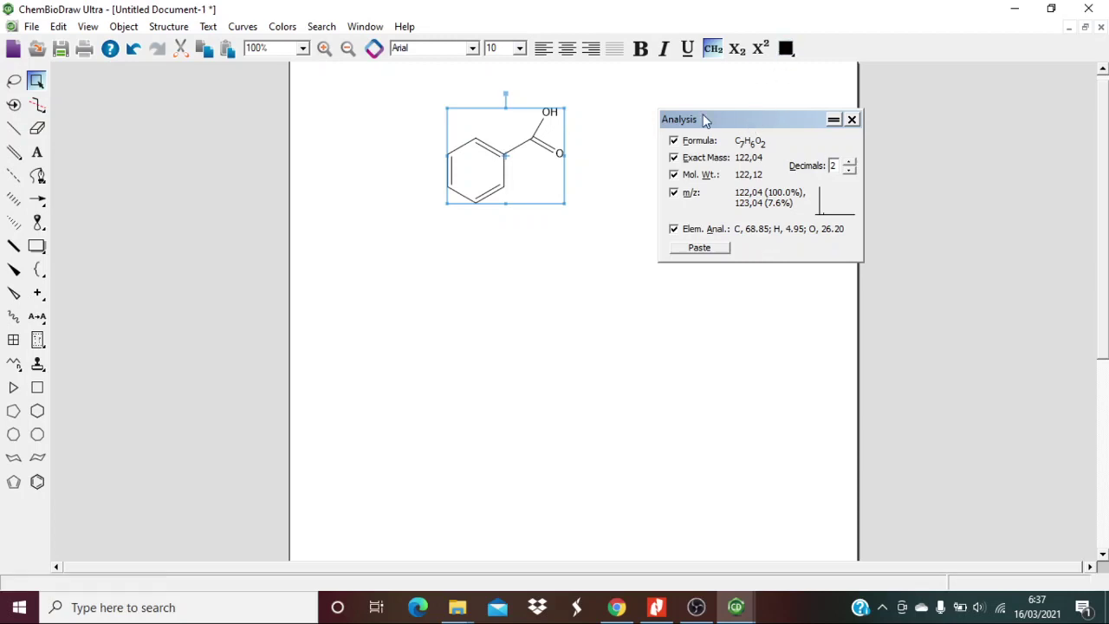
left_click_drag(716, 110, 683, 96)
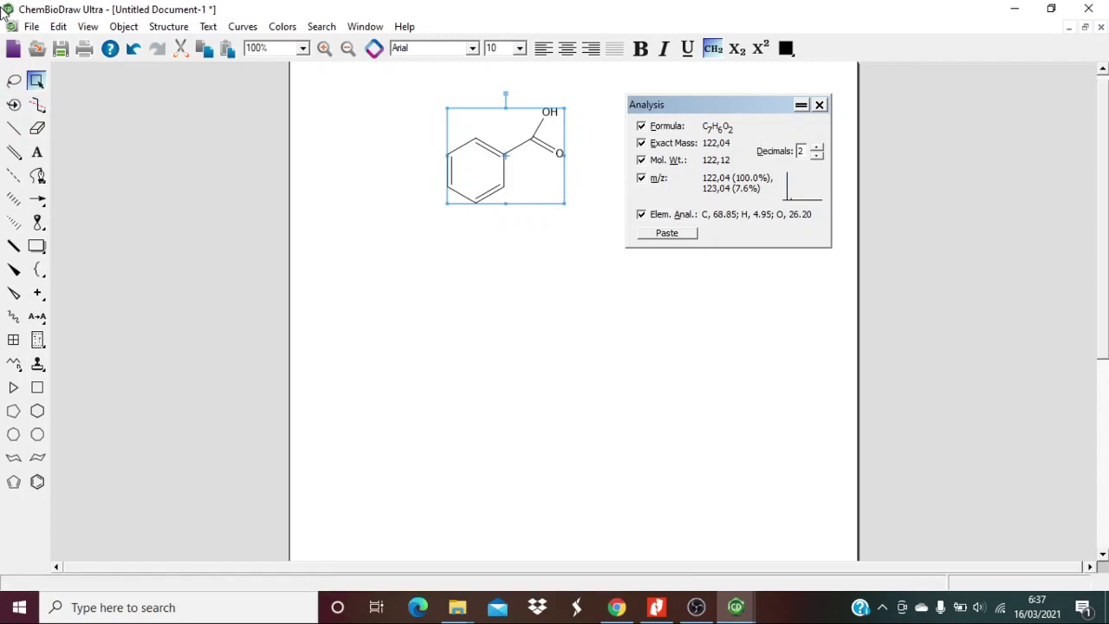
- Show the Chemical Properties window for the selected structure and place it below the Analysis window
left_click(86, 27)
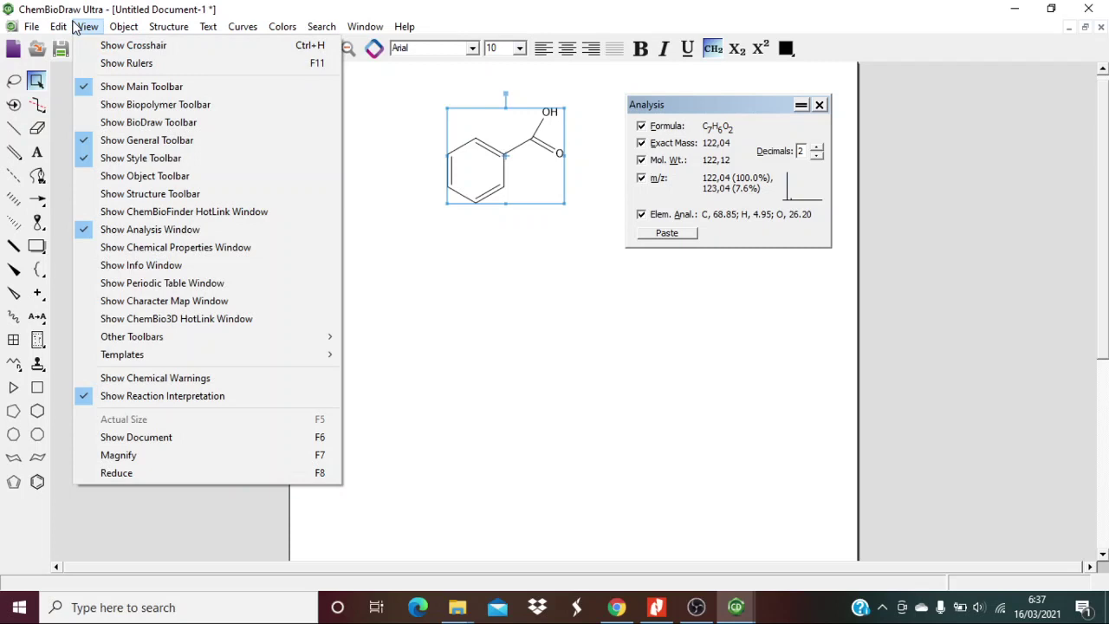
left_click(136, 249)
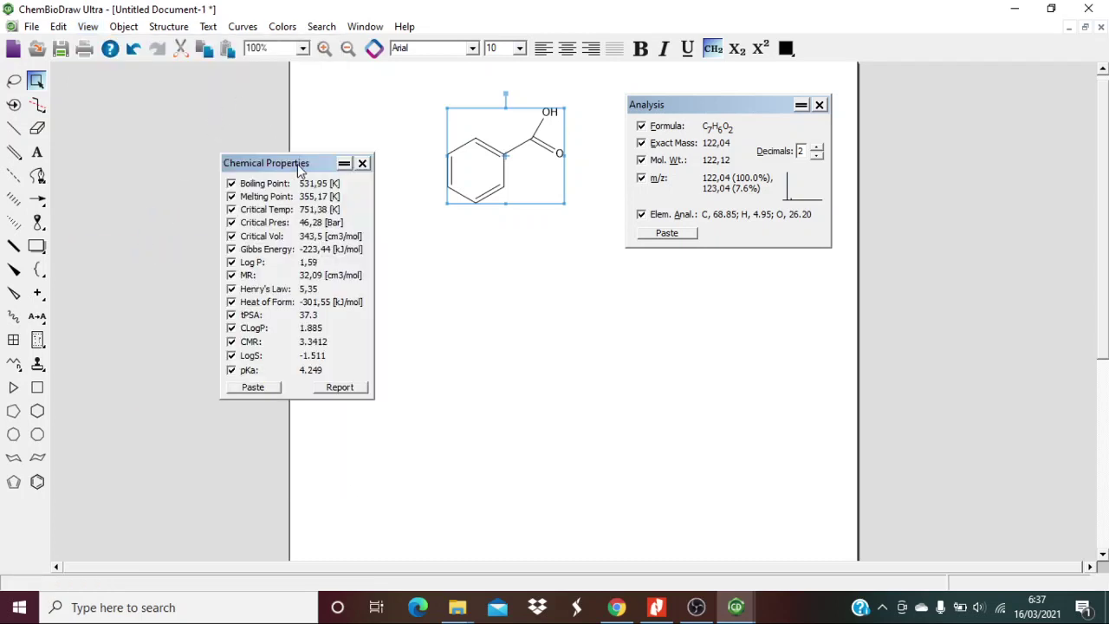
left_click_drag(346, 177, 440, 240)
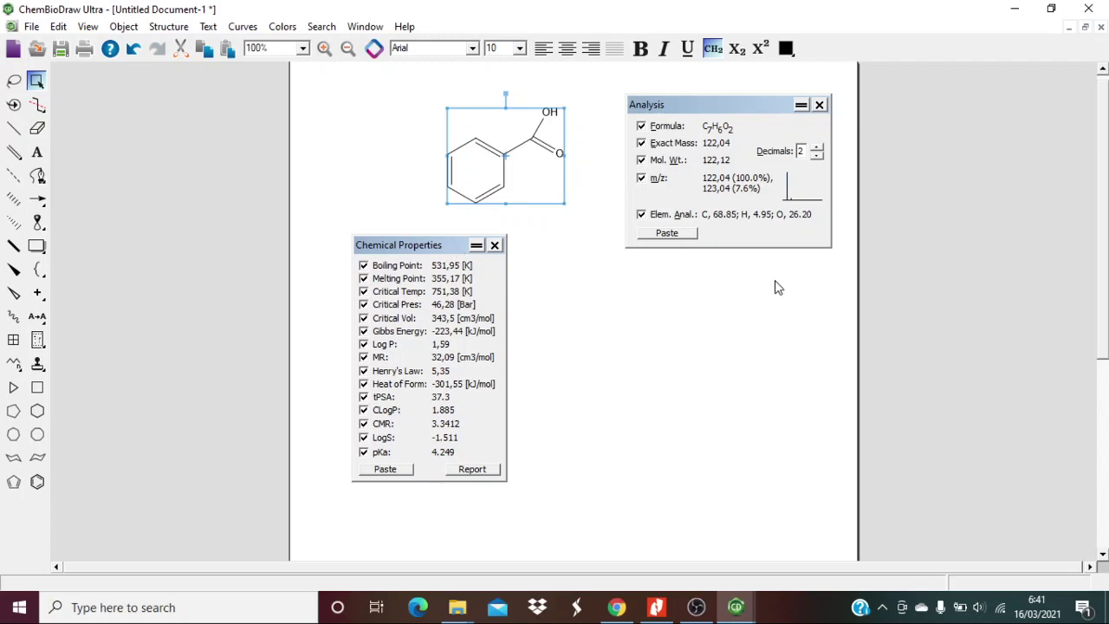
left_click_drag(777, 288, 778, 288)
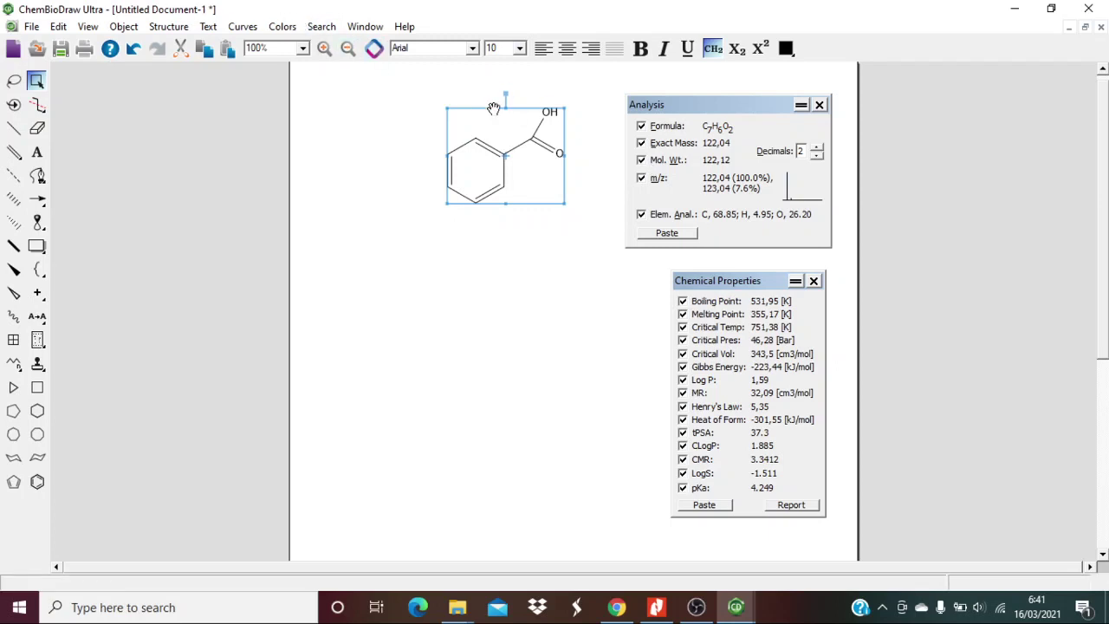
- Predict the 1H-NMR shifts of the structure and close the Chemical Properties and Analysis windows to view the spectrum
left_click(167, 27)
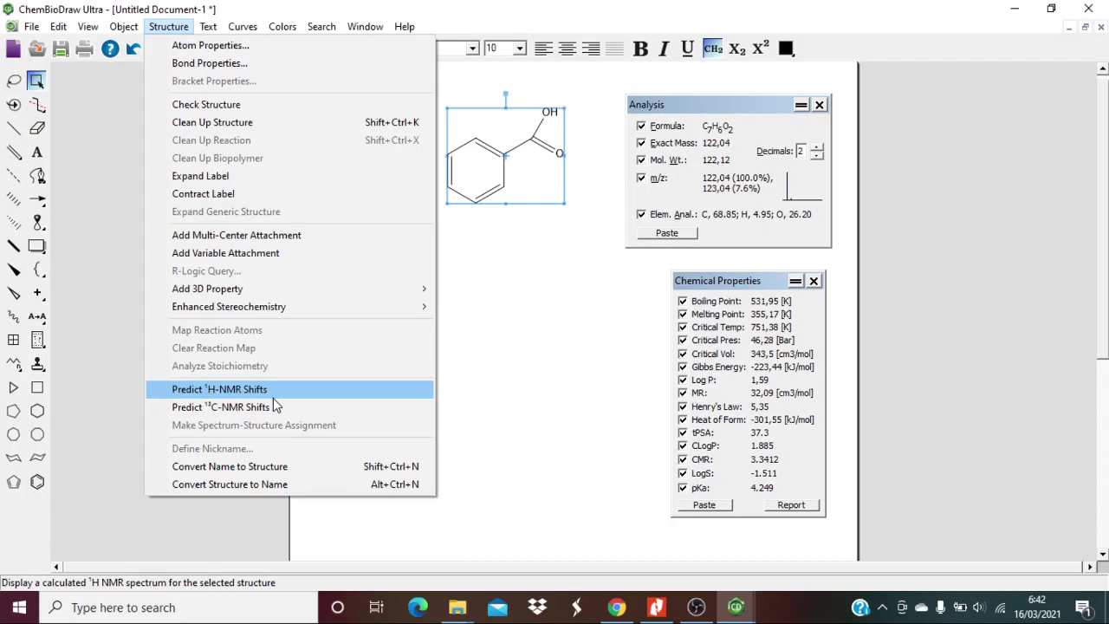
left_click(222, 392)
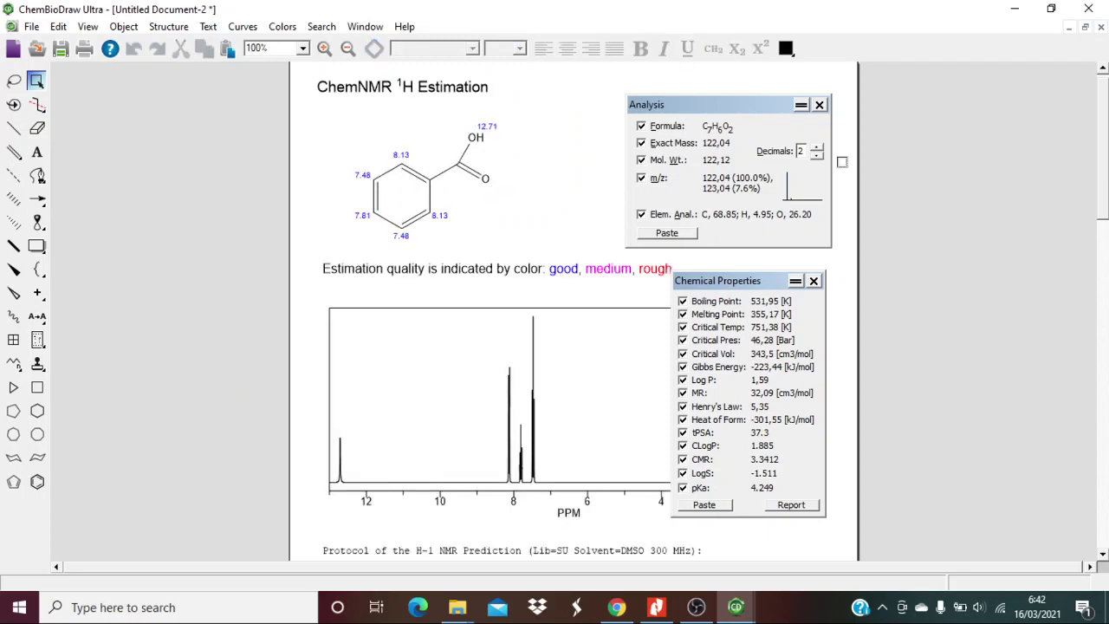
left_click(814, 283)
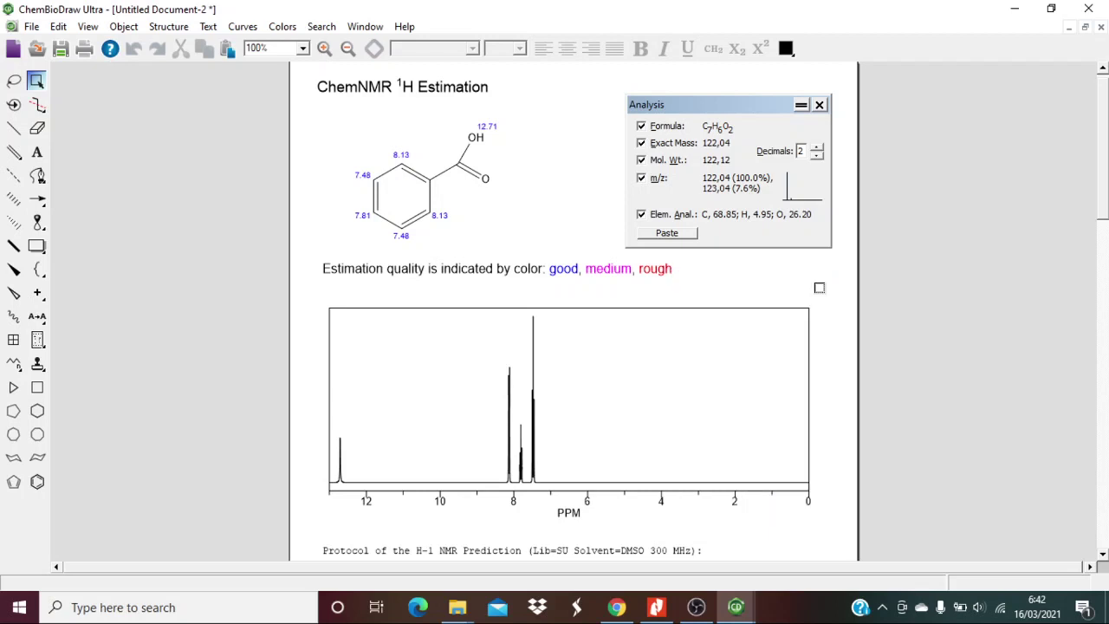
left_click(822, 109)
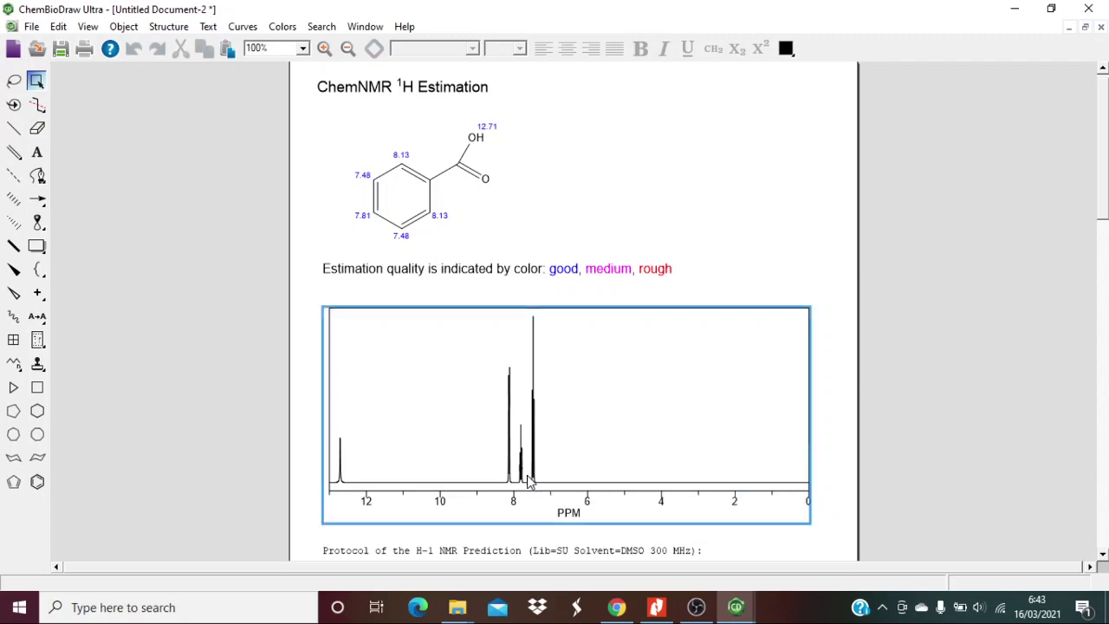
mouse_move(340, 476)
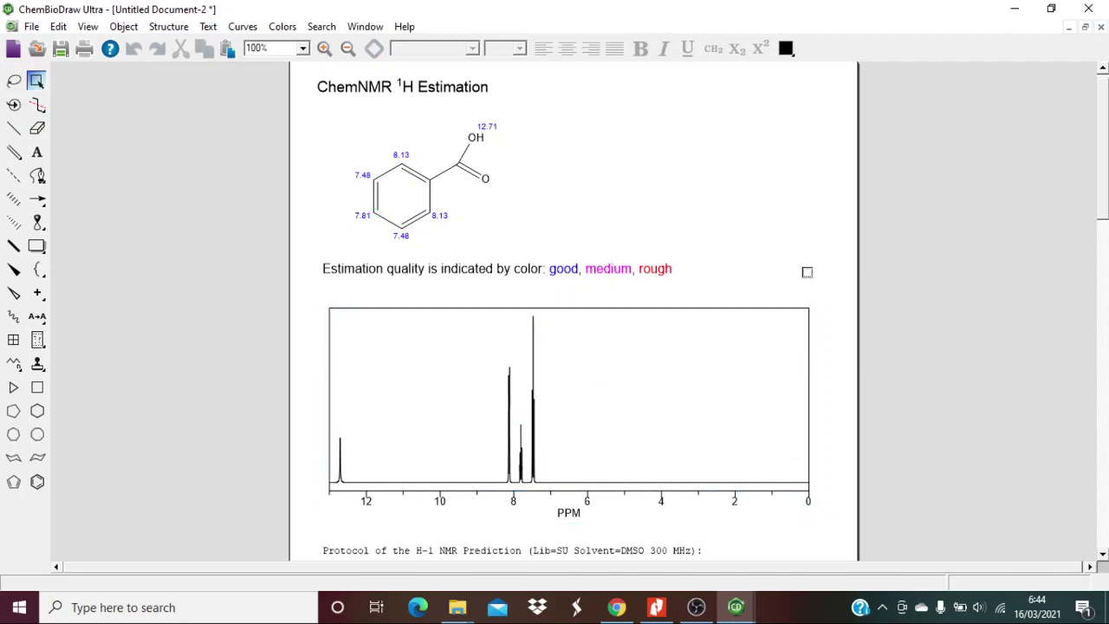
- Return to Untitled Document-1 and predict the 13C-NMR shifts of the selected structure
left_click(362, 27)
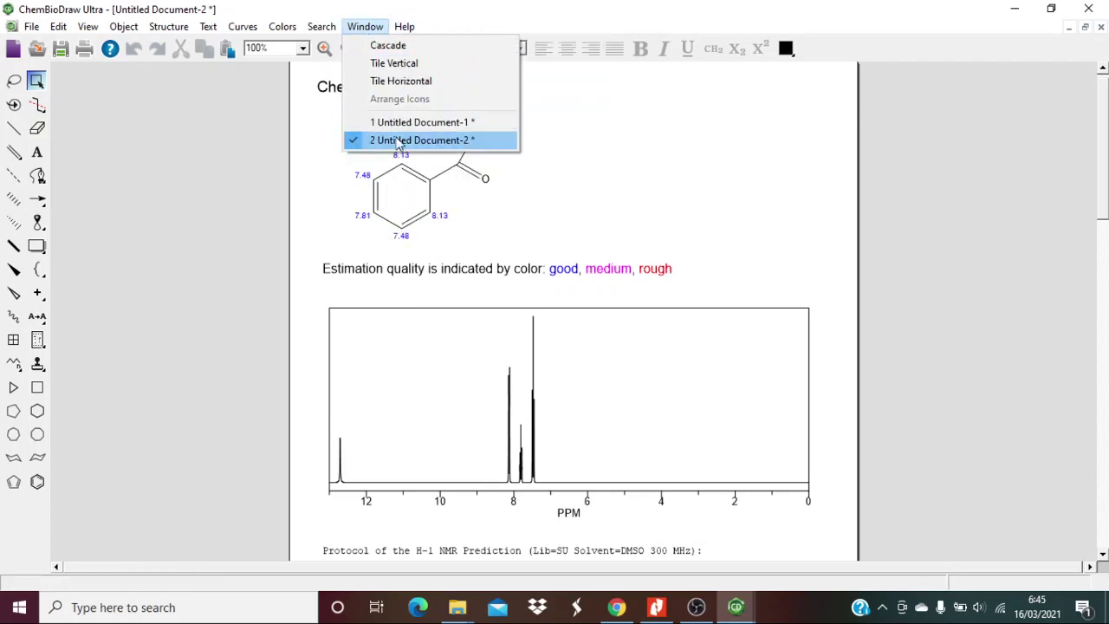
left_click(395, 127)
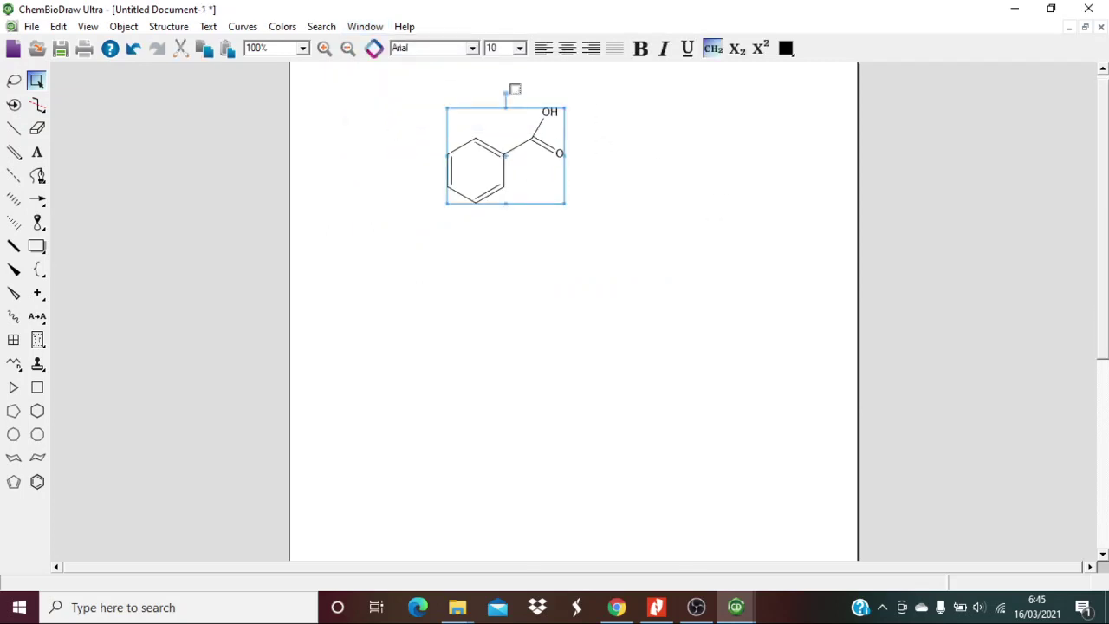
left_click(169, 28)
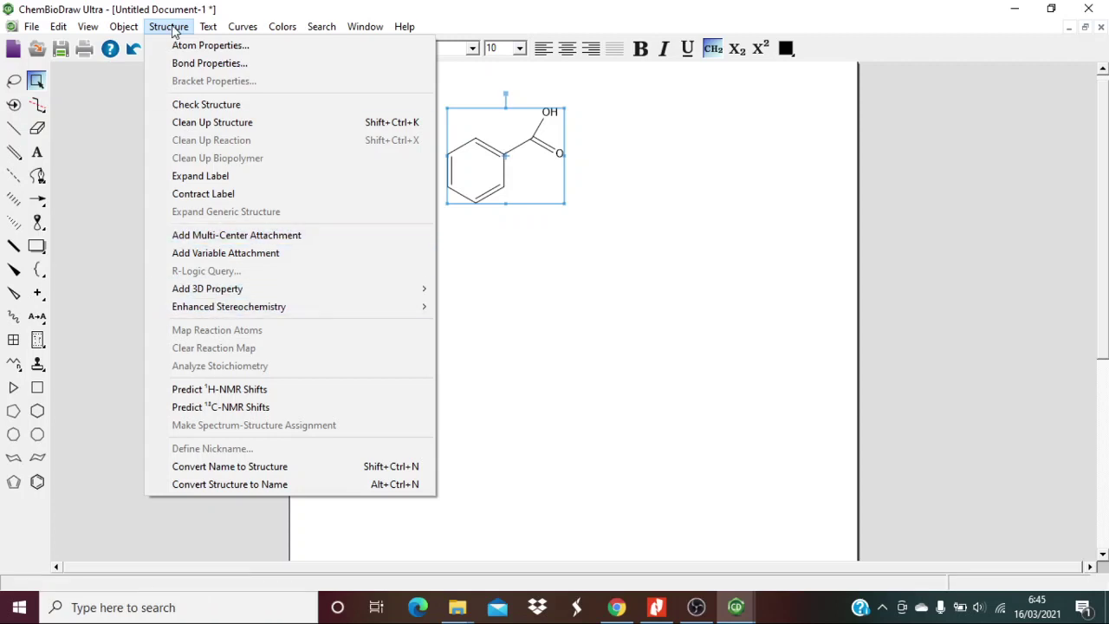
left_click(217, 408)
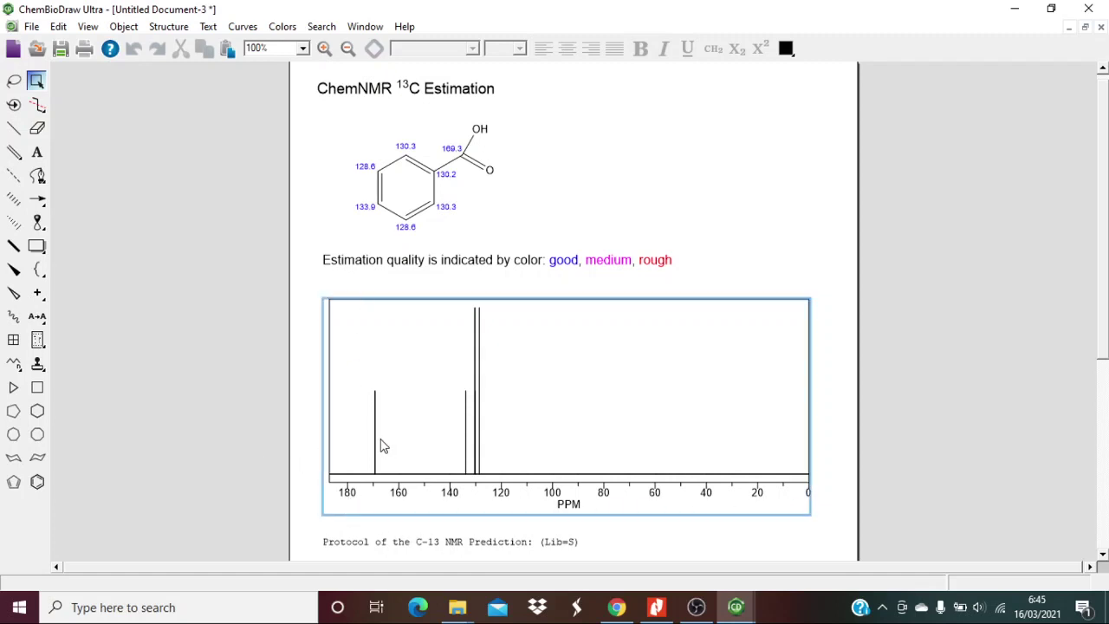
mouse_move(377, 446)
mouse_move(466, 434)
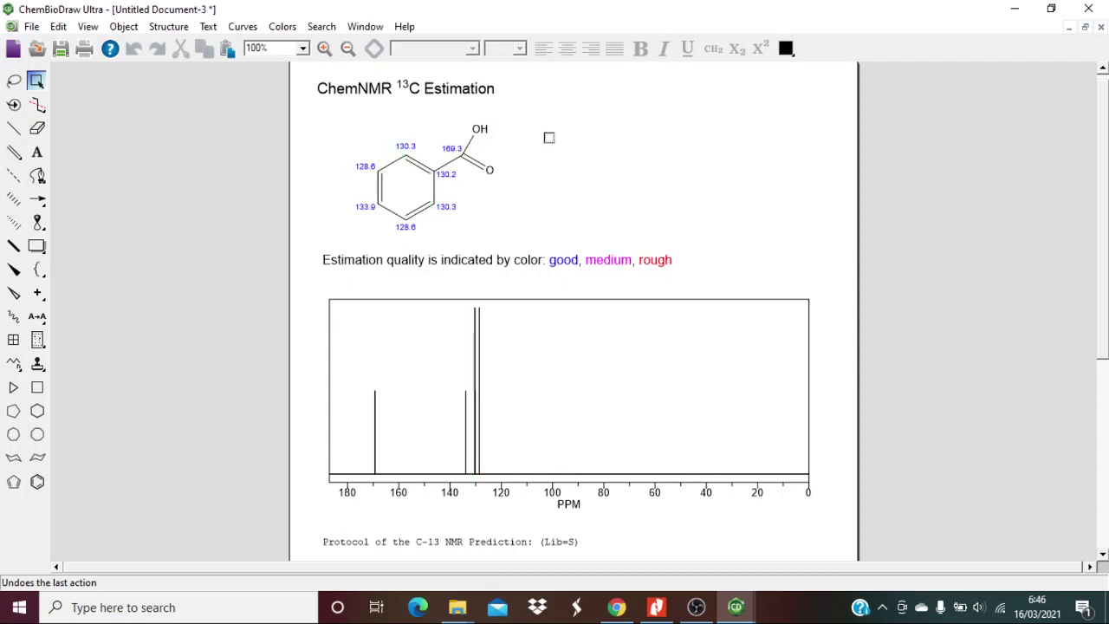
- Return to Untitled Document-1, launch ChemBio3D Ultra 14.0 and accept its OpenGL setup with hardware acceleration disabled by default
left_click(356, 30)
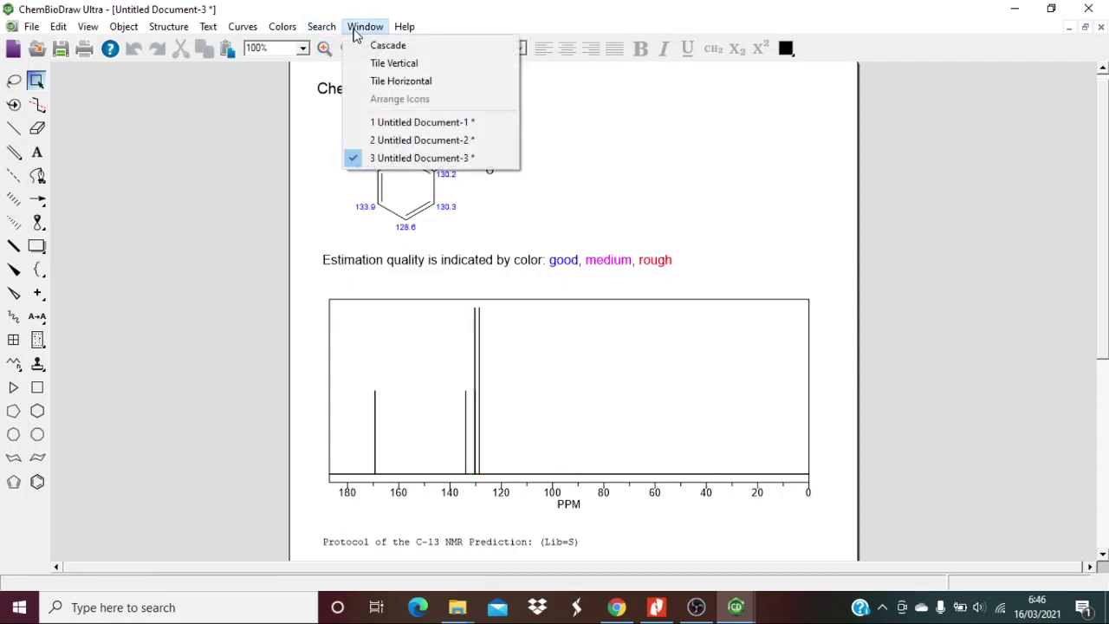
left_click(407, 130)
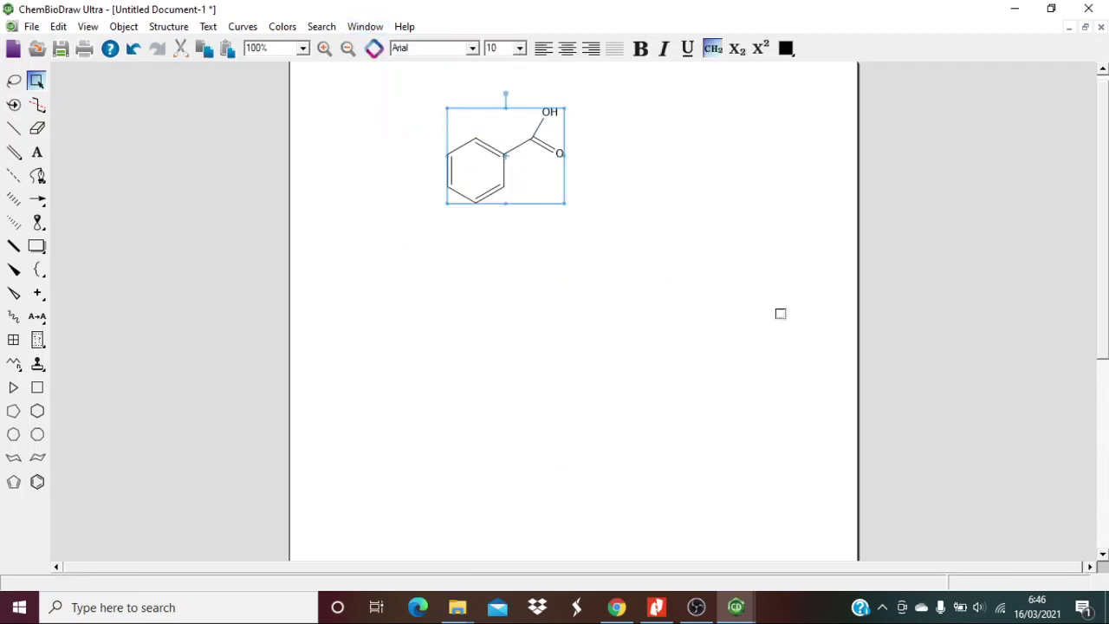
left_click(110, 610)
type("CHE")
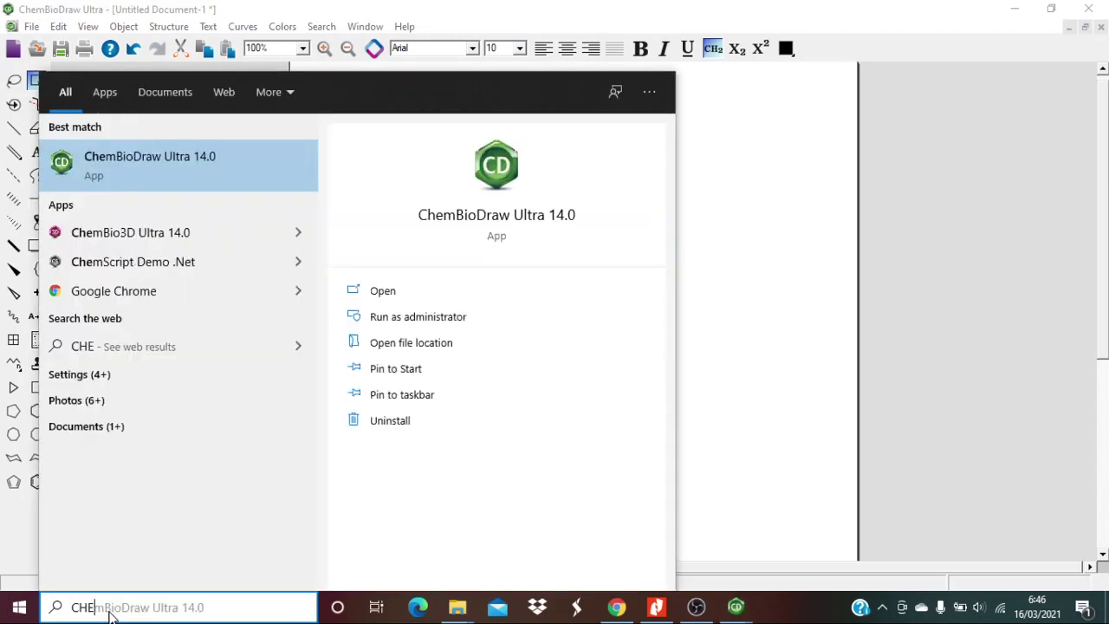
left_click(108, 232)
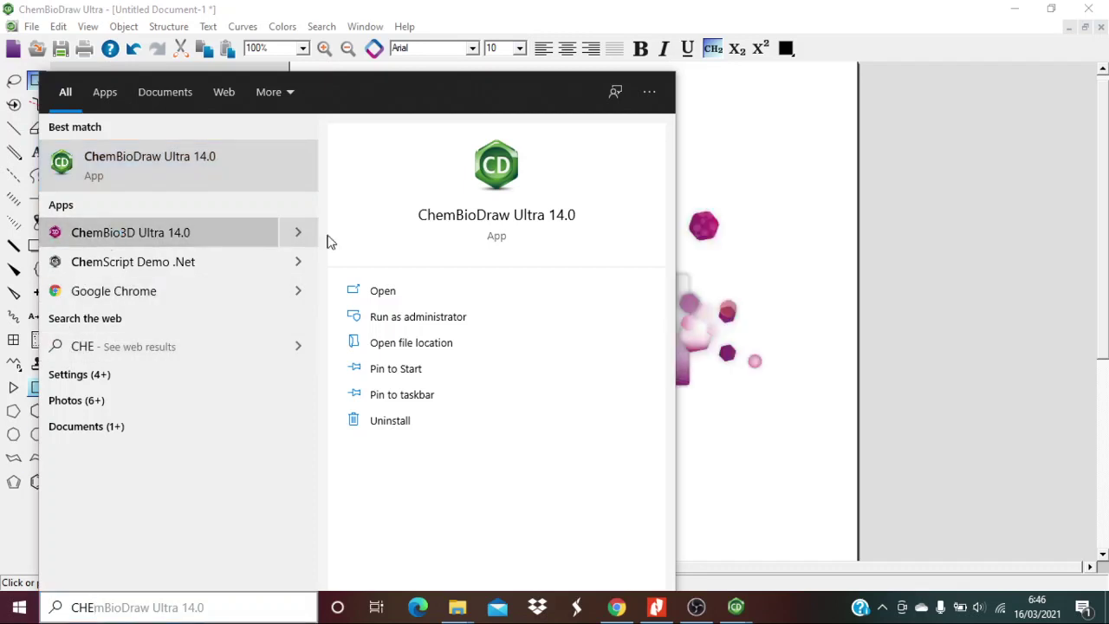
left_click(804, 178)
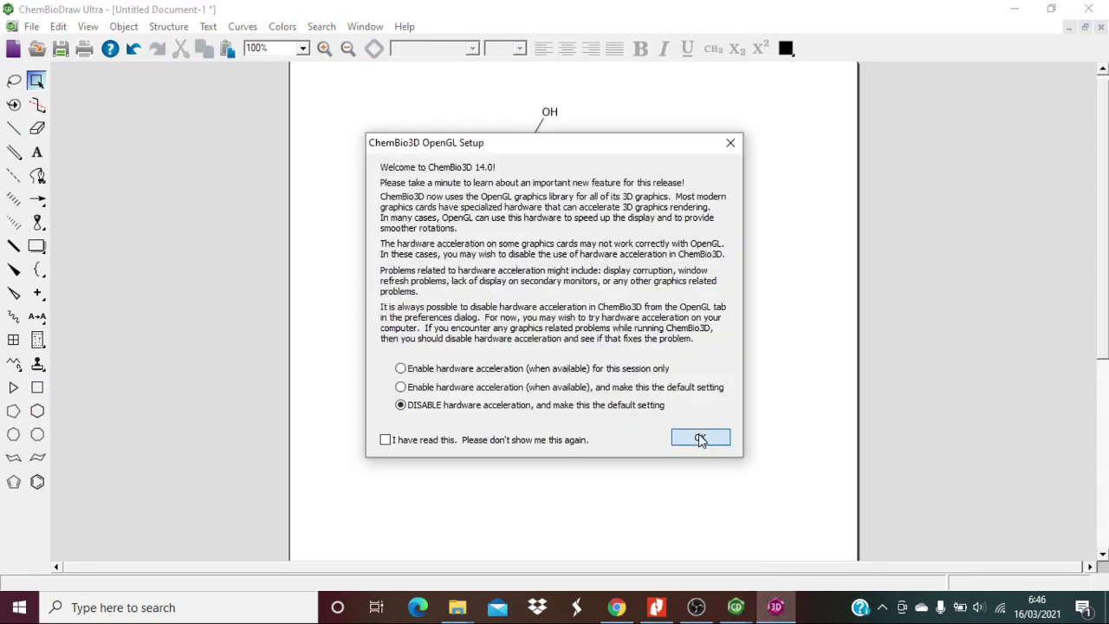
left_click(700, 438)
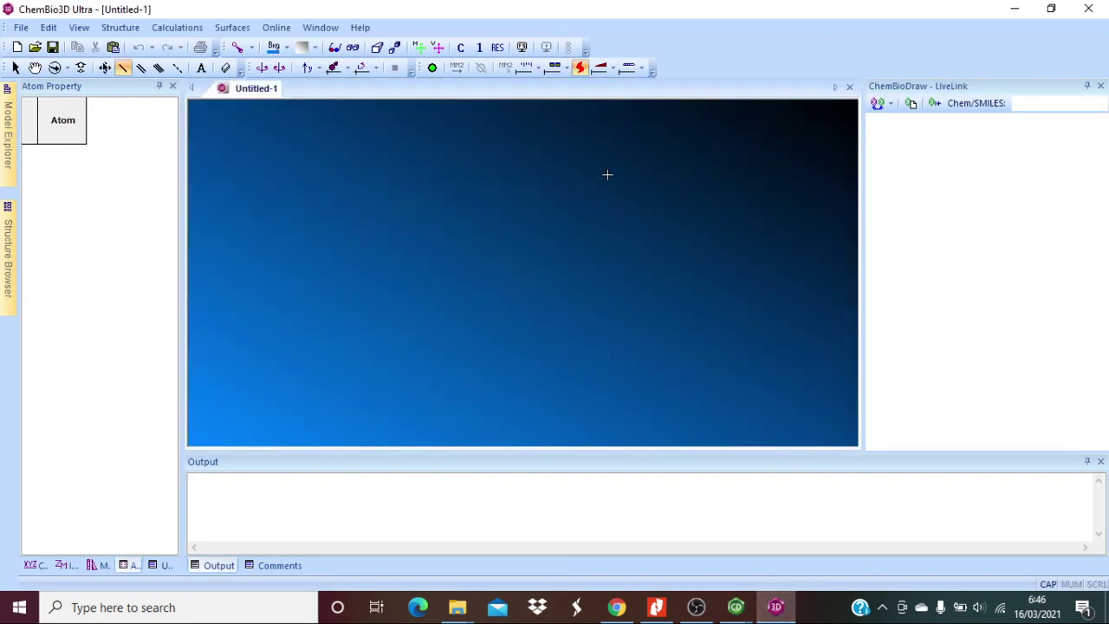
- Copy the benzoic acid structure from ChemBioDraw and paste it into the empty ChemBio3D model
left_click(739, 608)
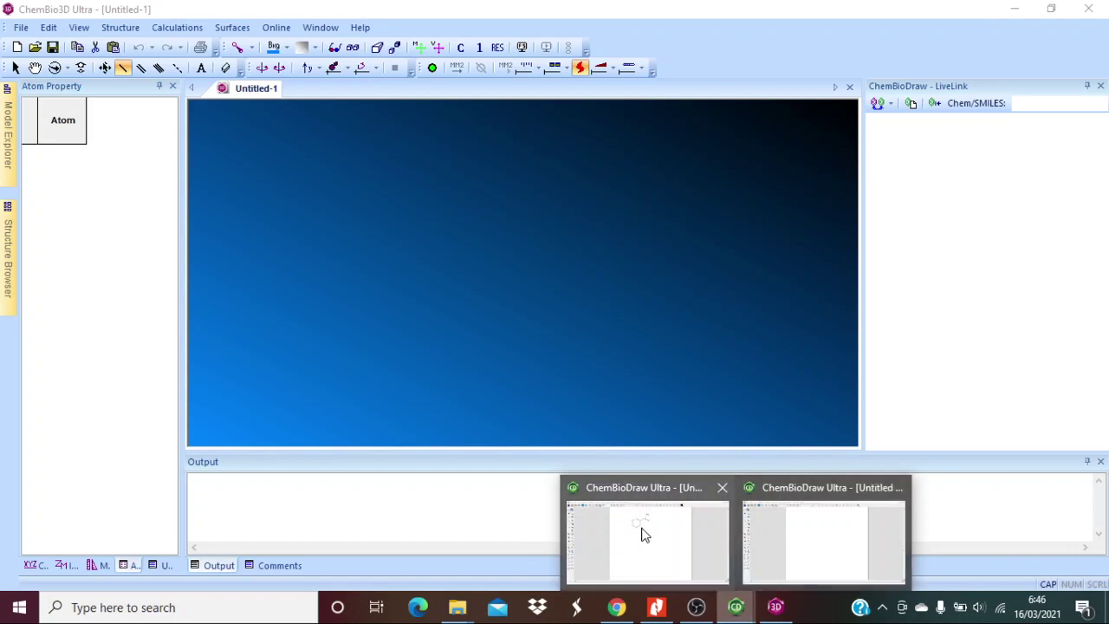
left_click(664, 544)
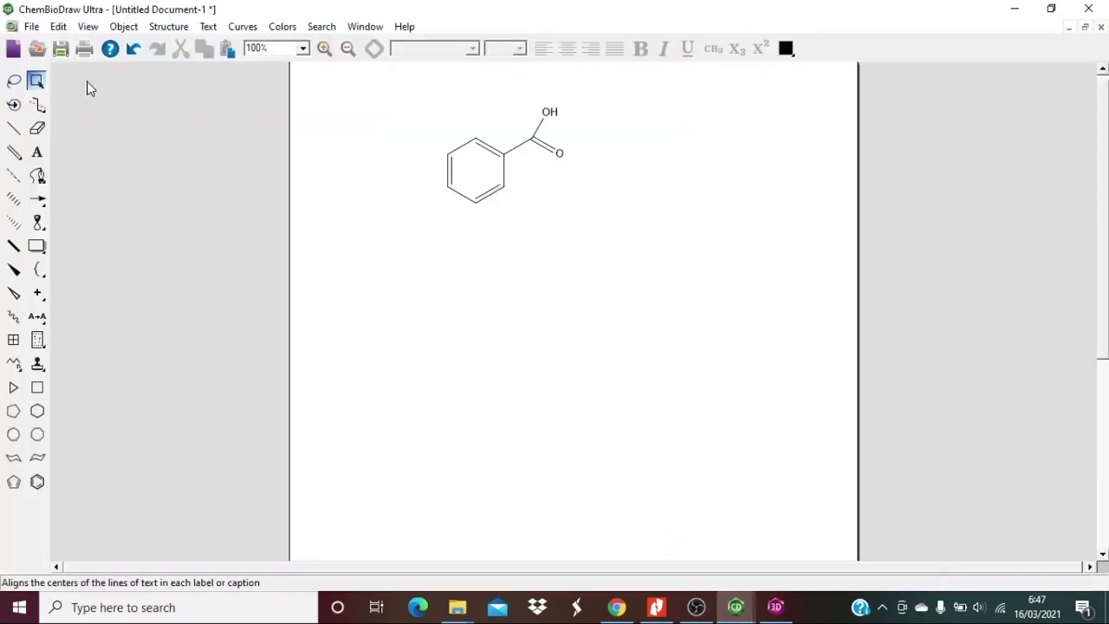
left_click_drag(370, 83, 641, 237)
right_click(489, 144)
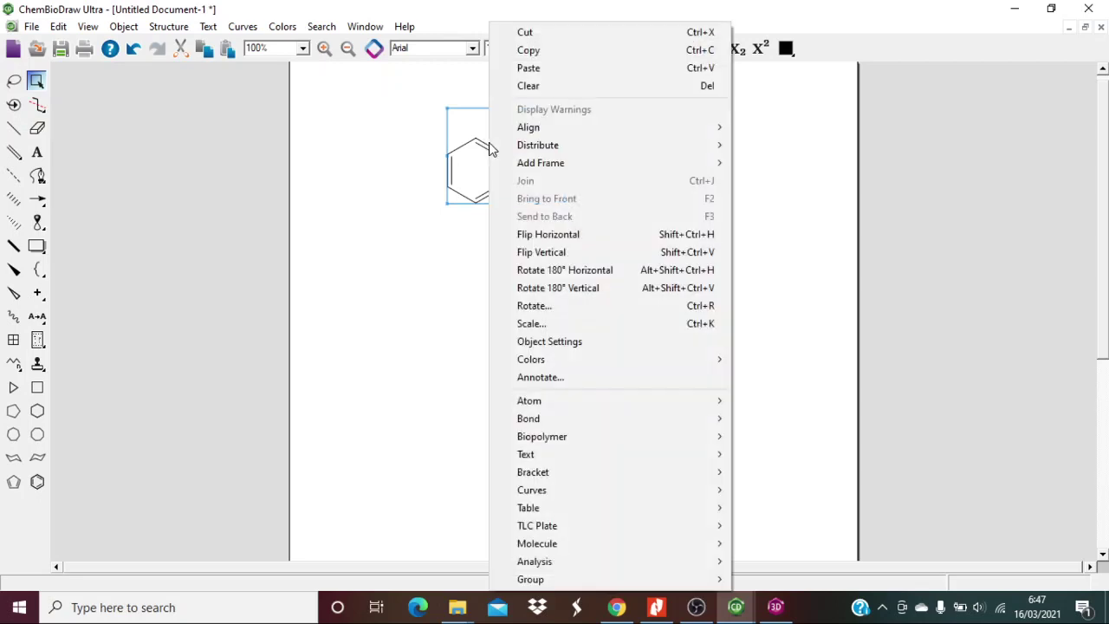
left_click(536, 49)
left_click(778, 609)
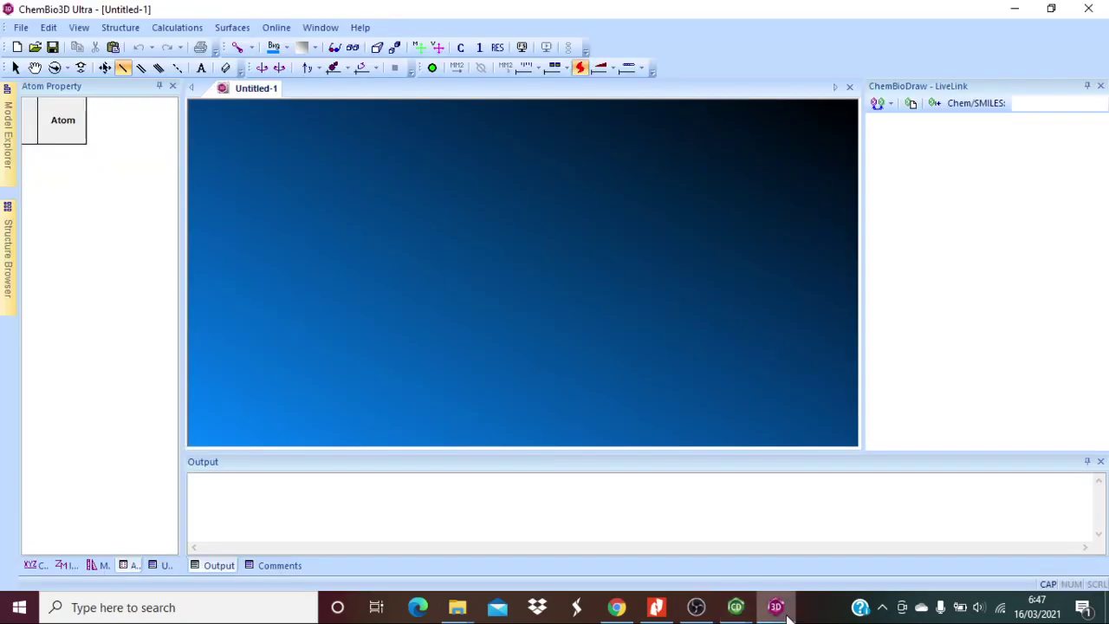
right_click(395, 179)
left_click(449, 103)
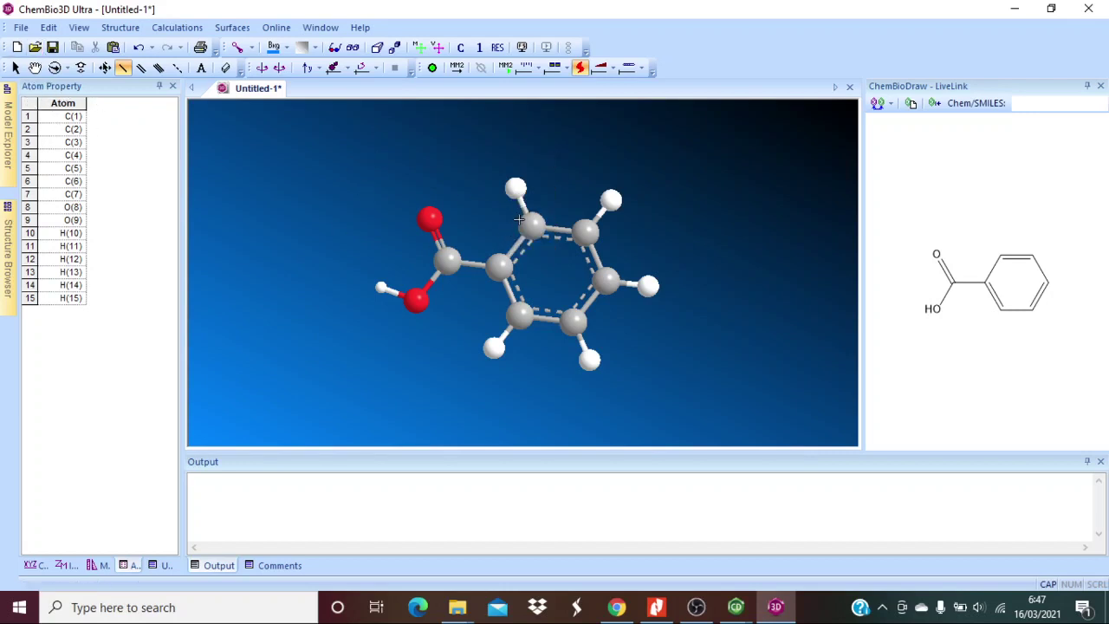
- Run a Gaussian Minimize (Energy/Geometry) job with the AM1 method on the 3D model, closing the Gaussian window on completion
mouse_move(539, 223)
left_click(173, 27)
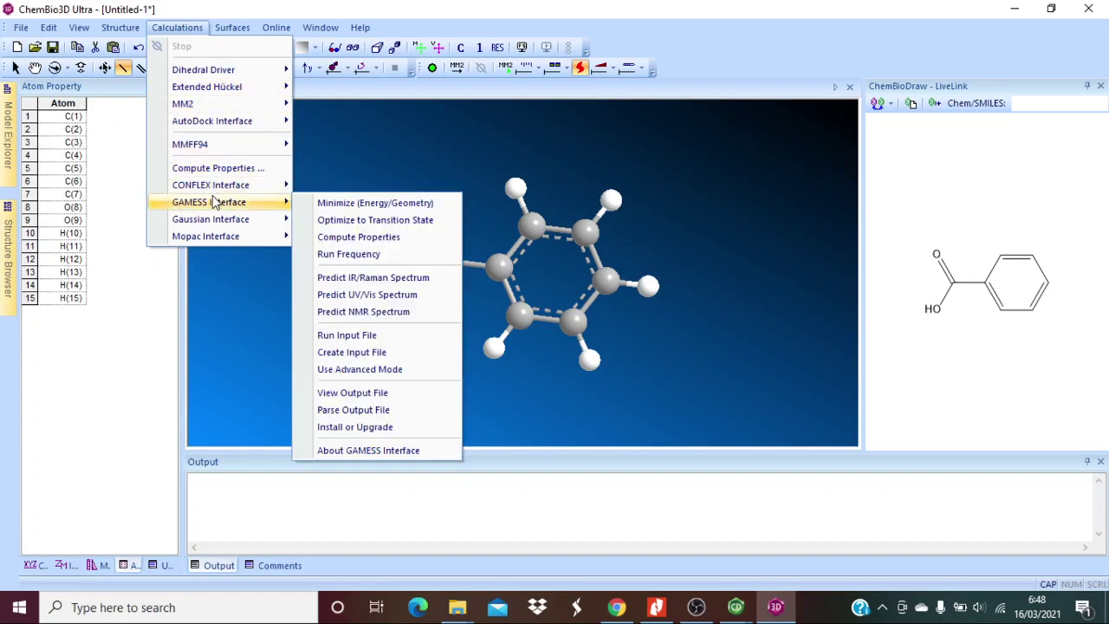
mouse_move(206, 224)
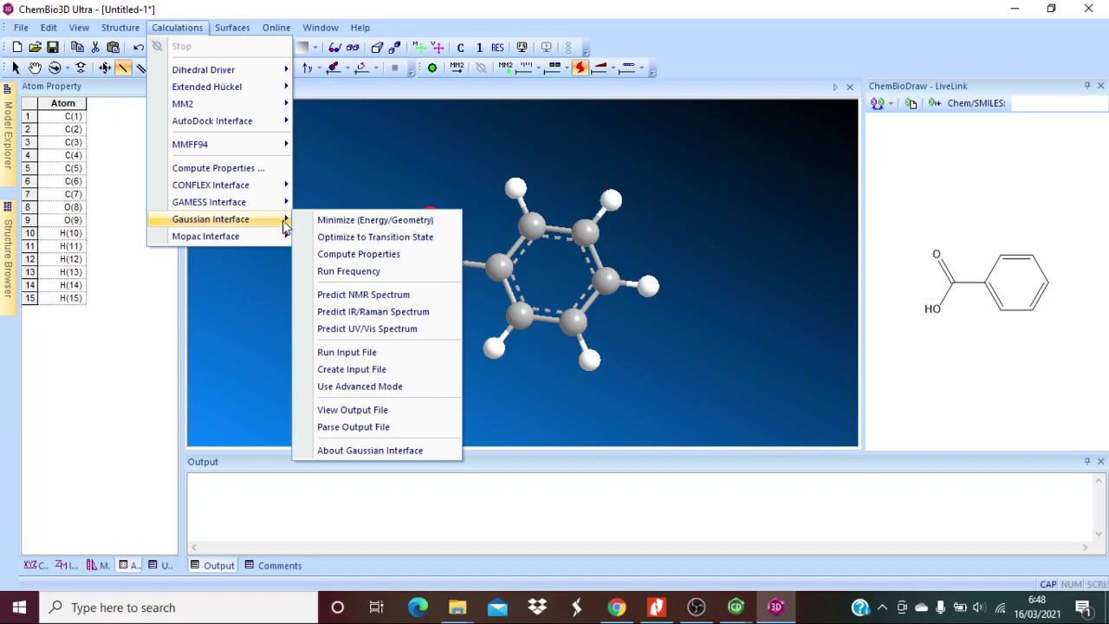
left_click(350, 222)
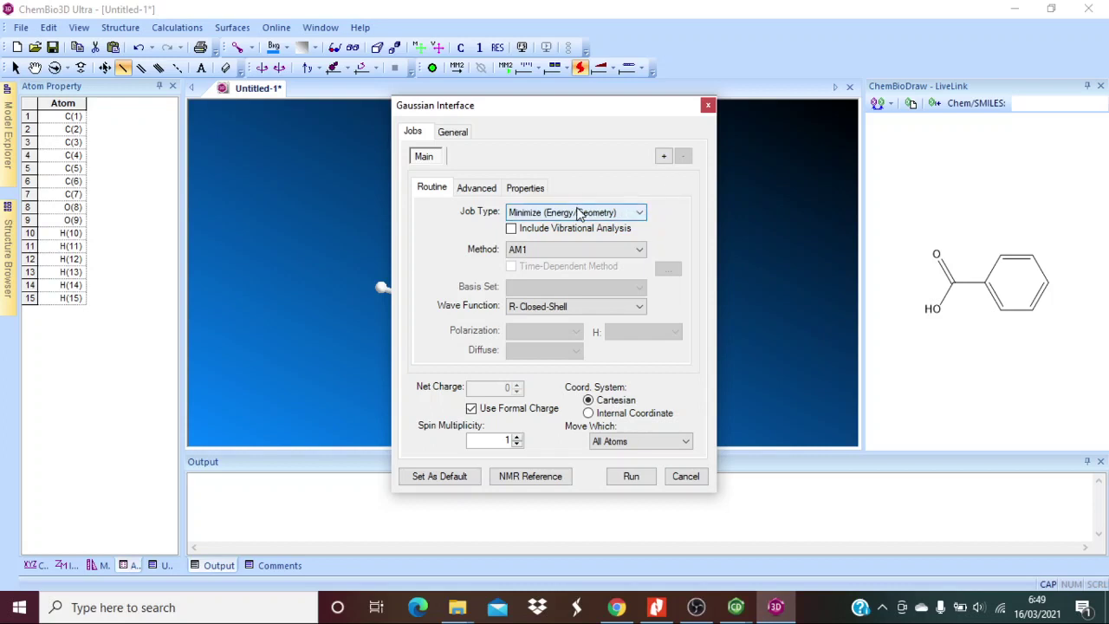
left_click(641, 214)
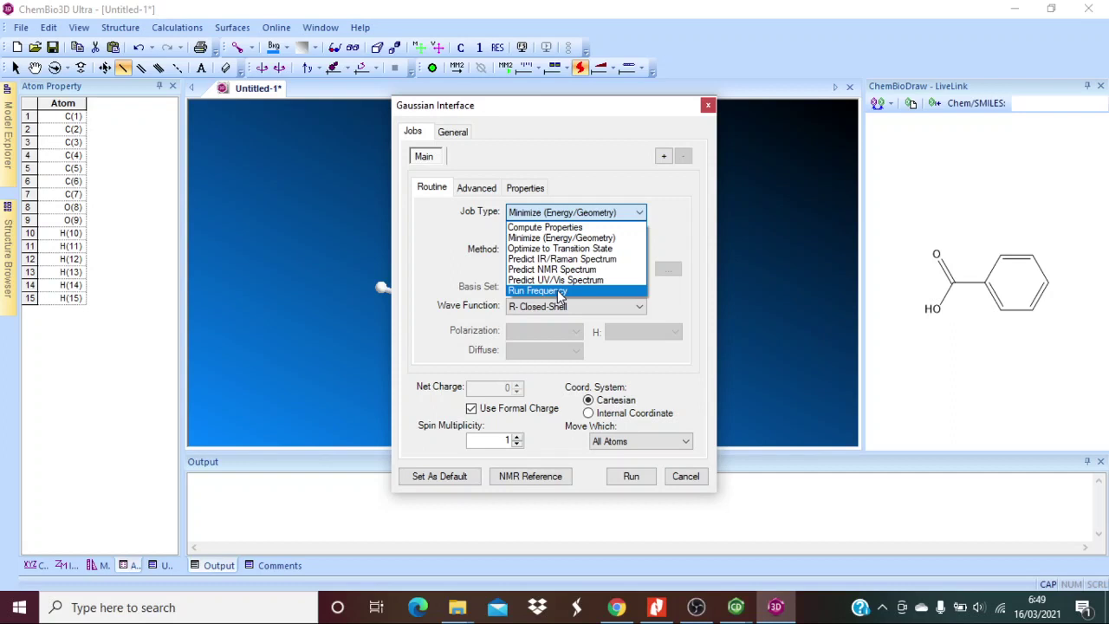
left_click(572, 239)
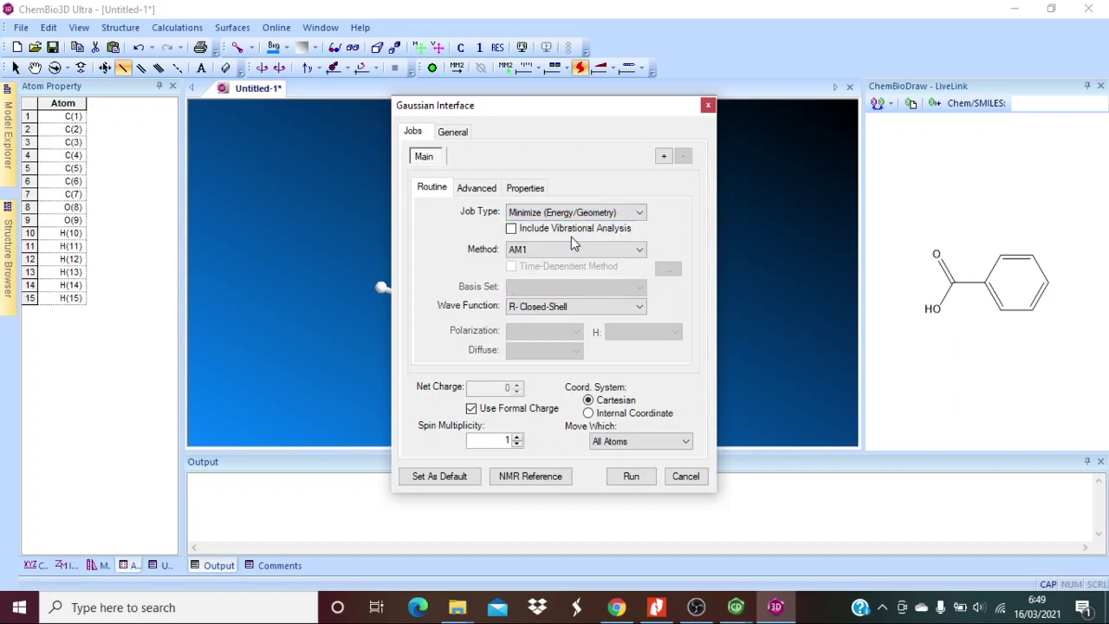
left_click(638, 251)
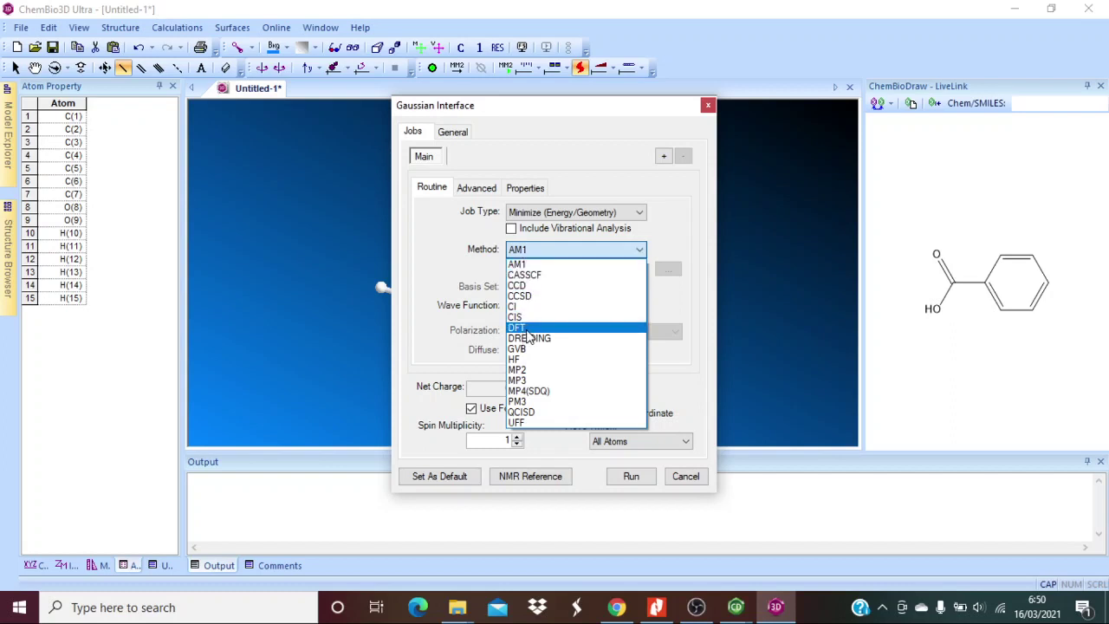
left_click(517, 267)
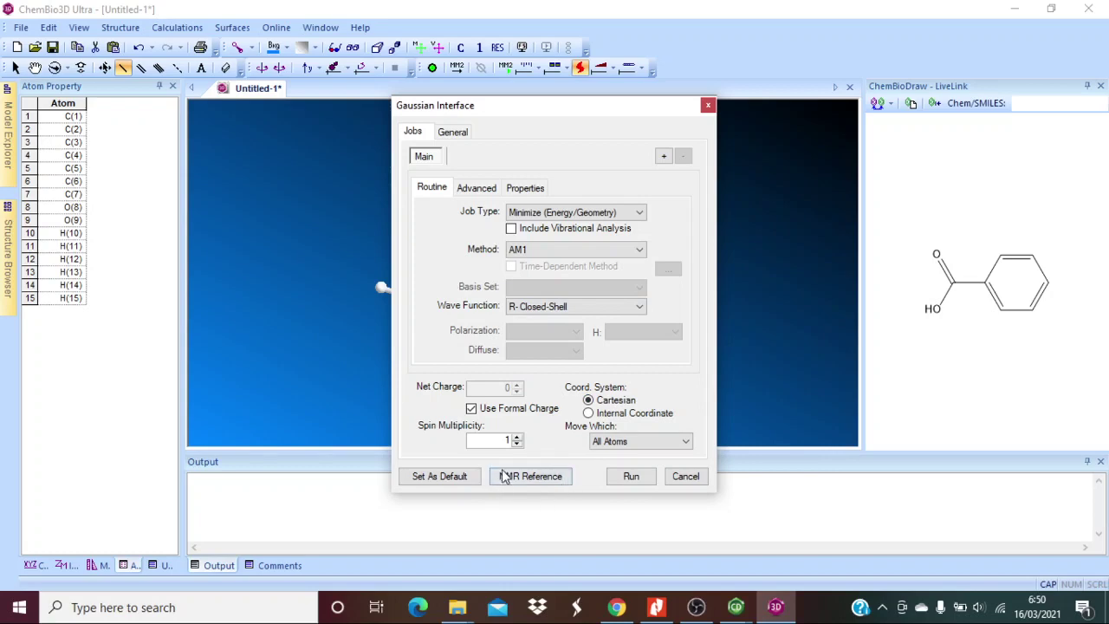
left_click(633, 476)
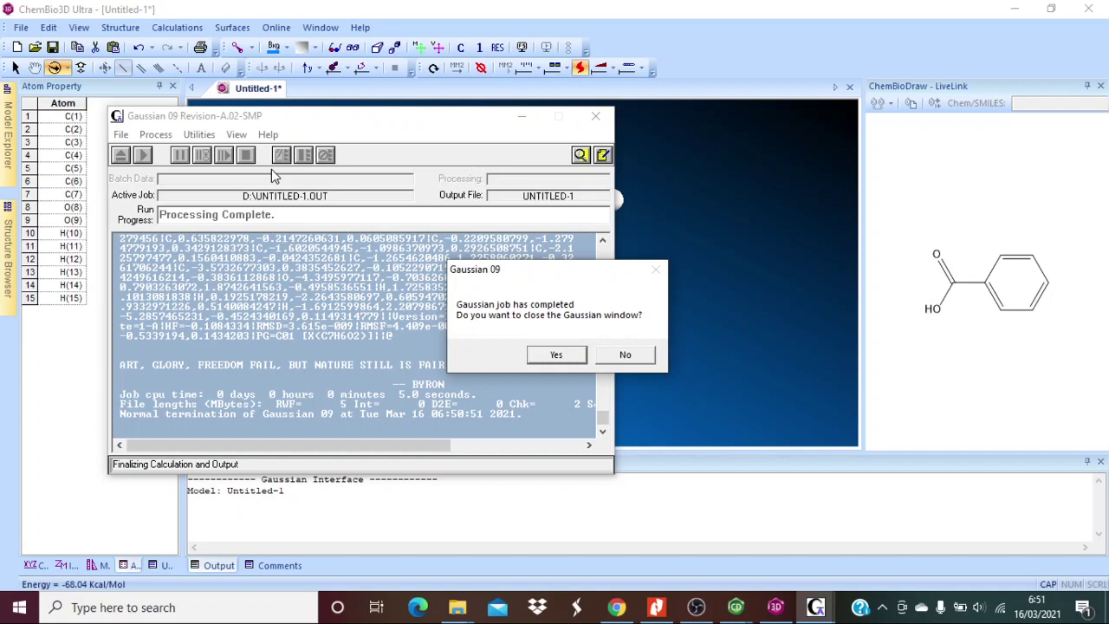
left_click(555, 357)
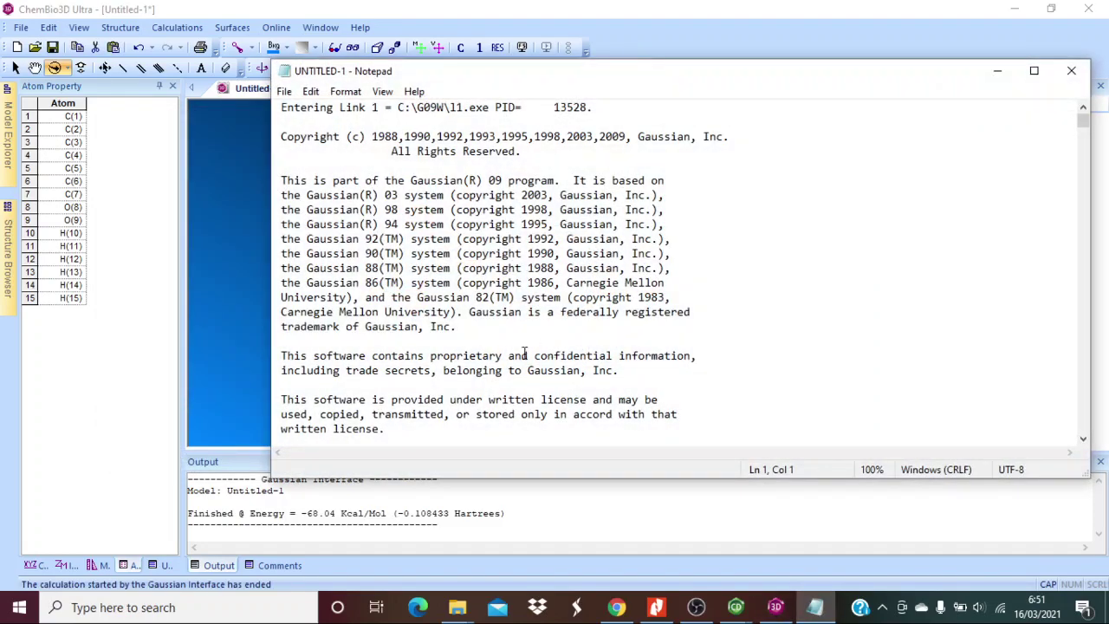
- Examine the optimization parameters and distance matrix in the Gaussian output file, and close the file
scroll(518, 216, "down", 7)
scroll(520, 252, "down", 14)
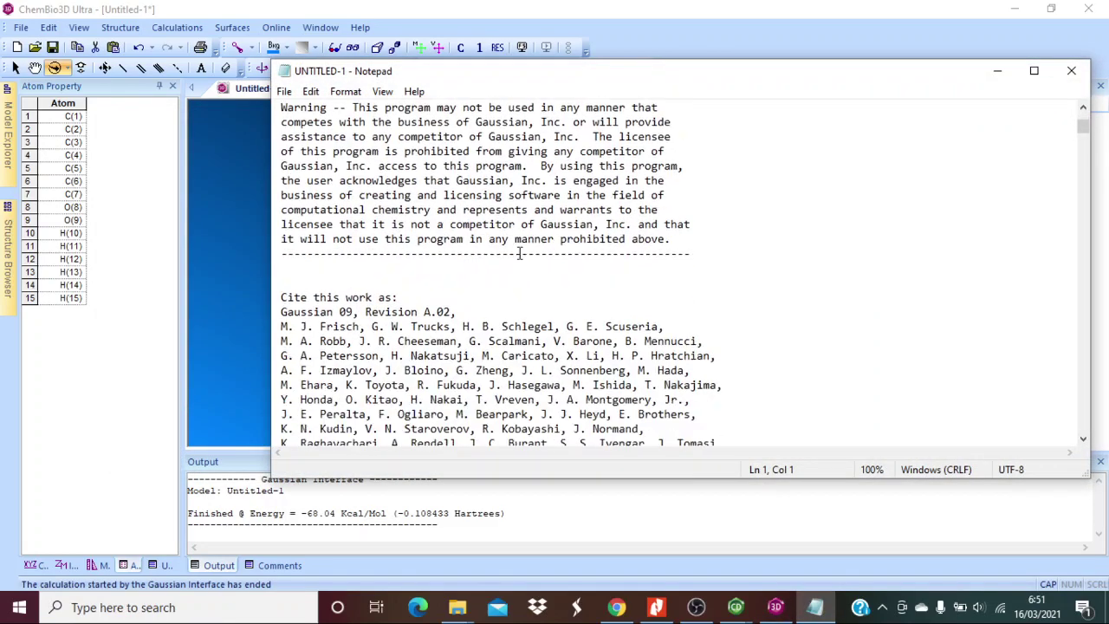
scroll(520, 254, "down", 17)
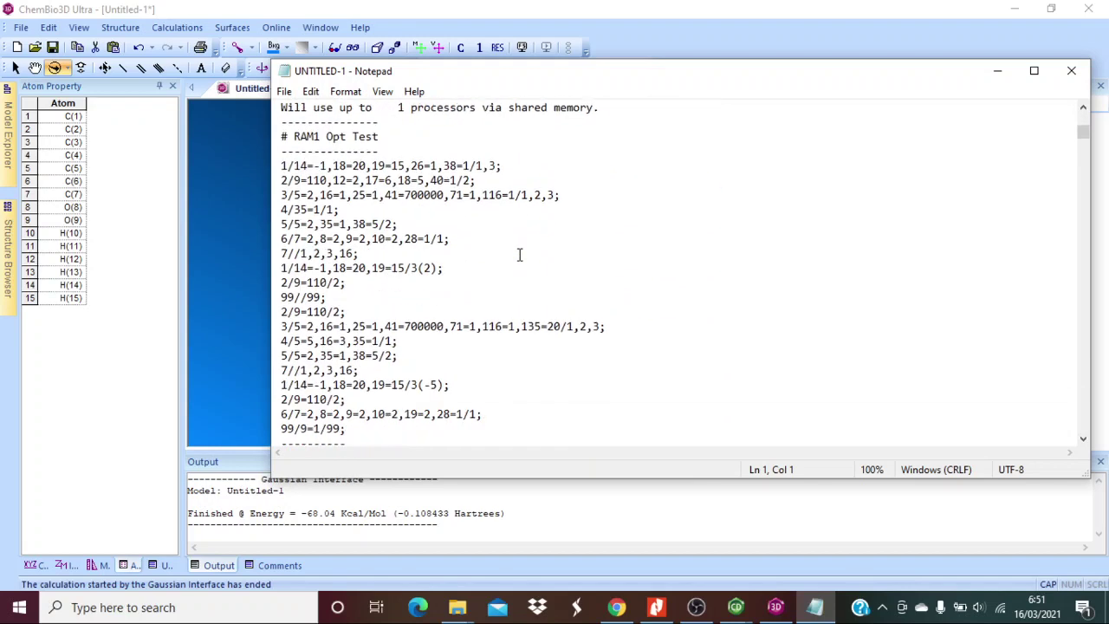
scroll(533, 313, "down", 5)
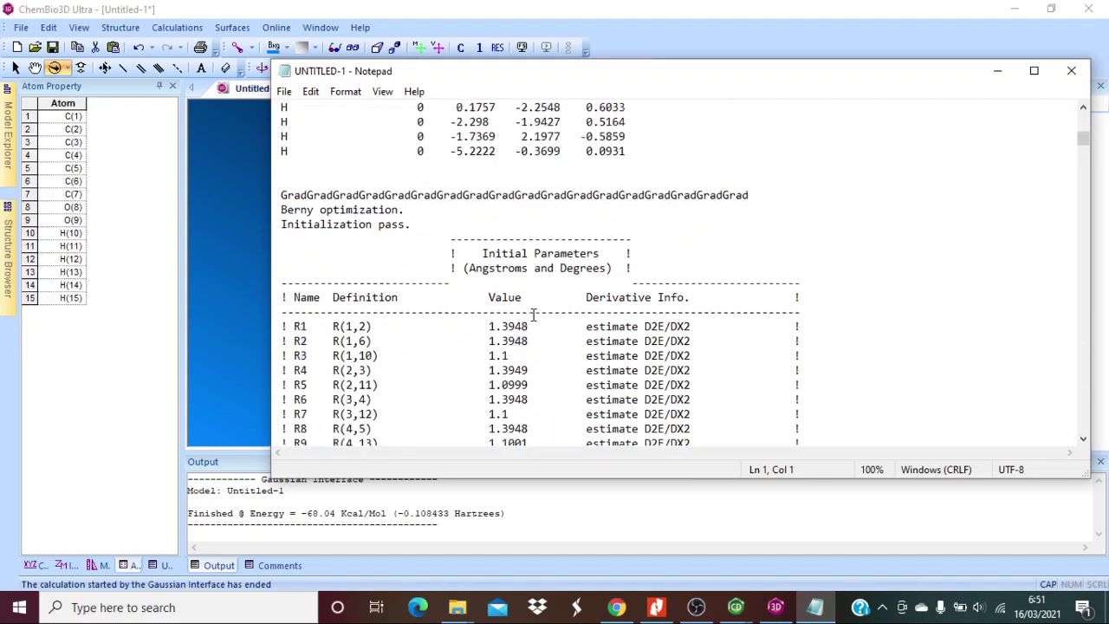
scroll(533, 314, "down", 12)
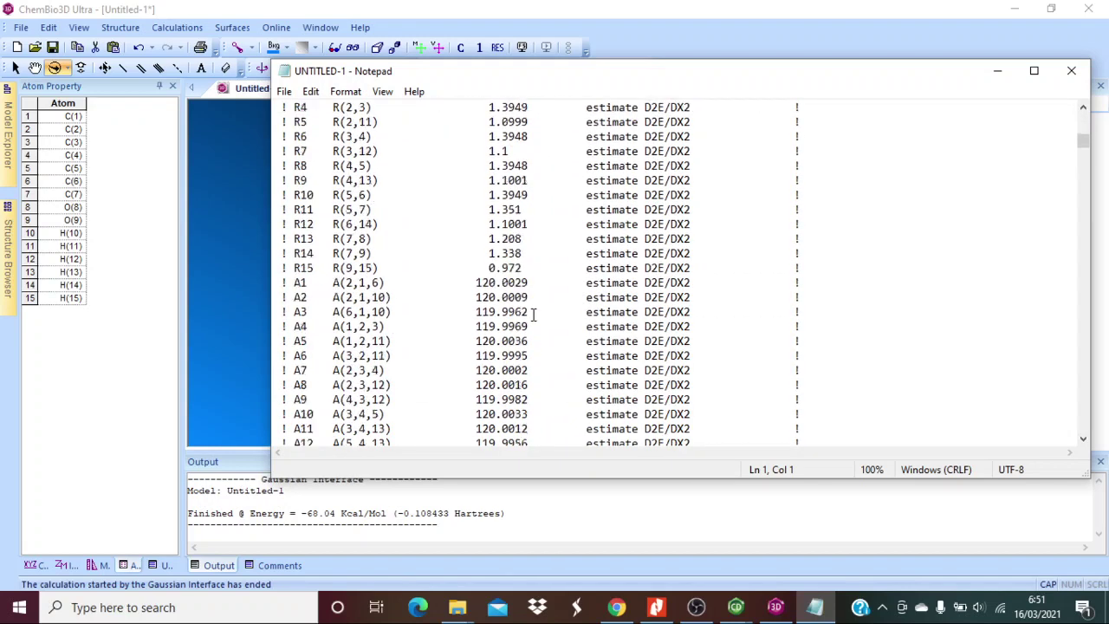
scroll(533, 313, "down", 15)
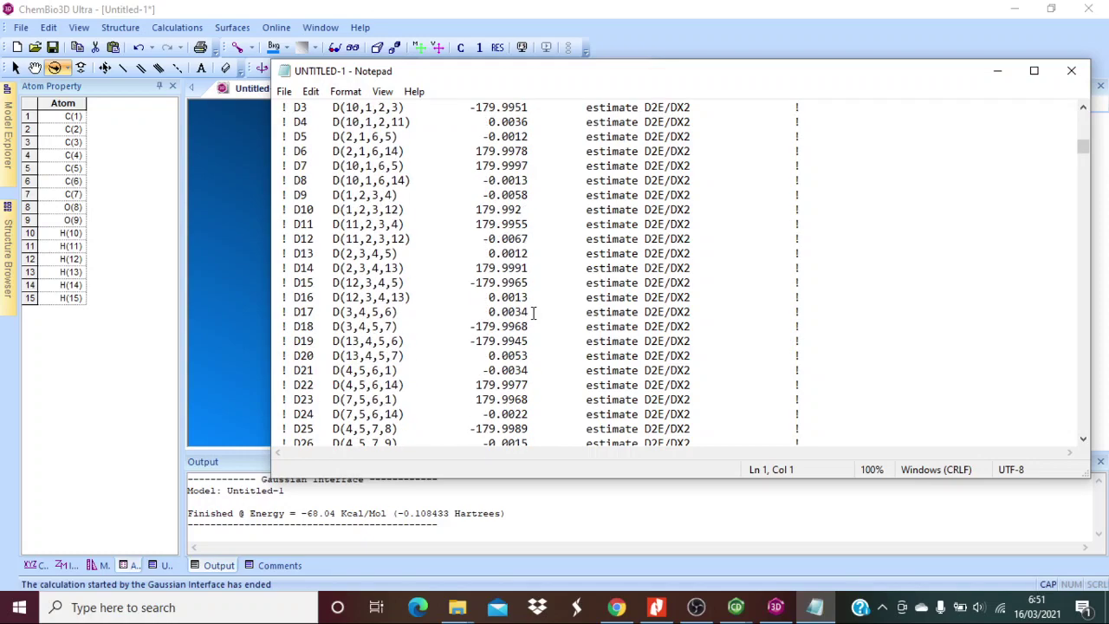
scroll(533, 314, "down", 5)
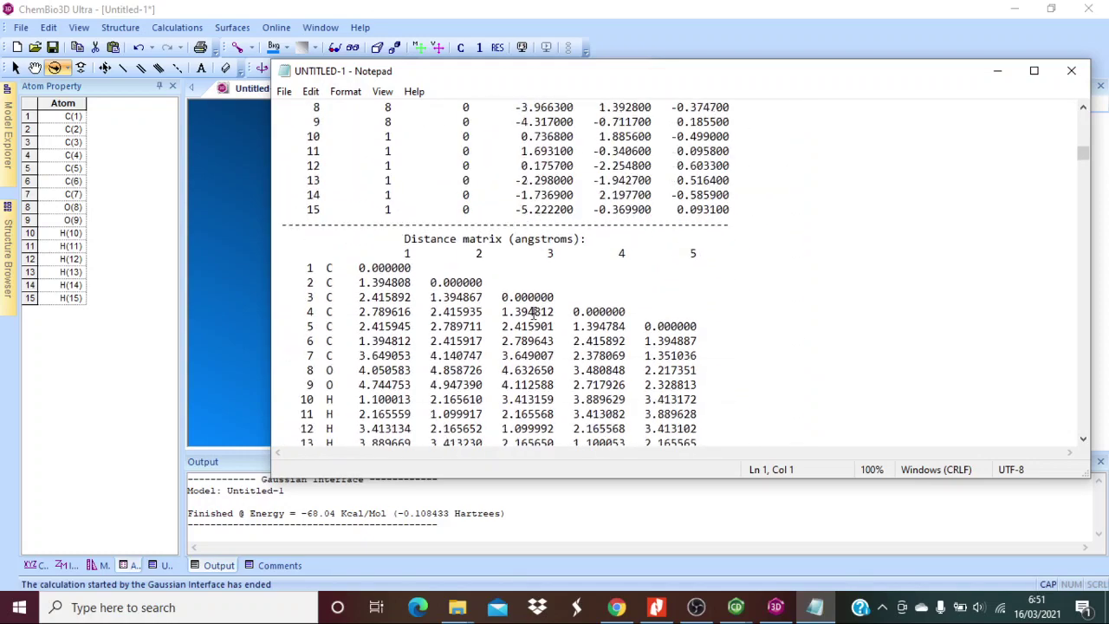
scroll(537, 258, "down", 1)
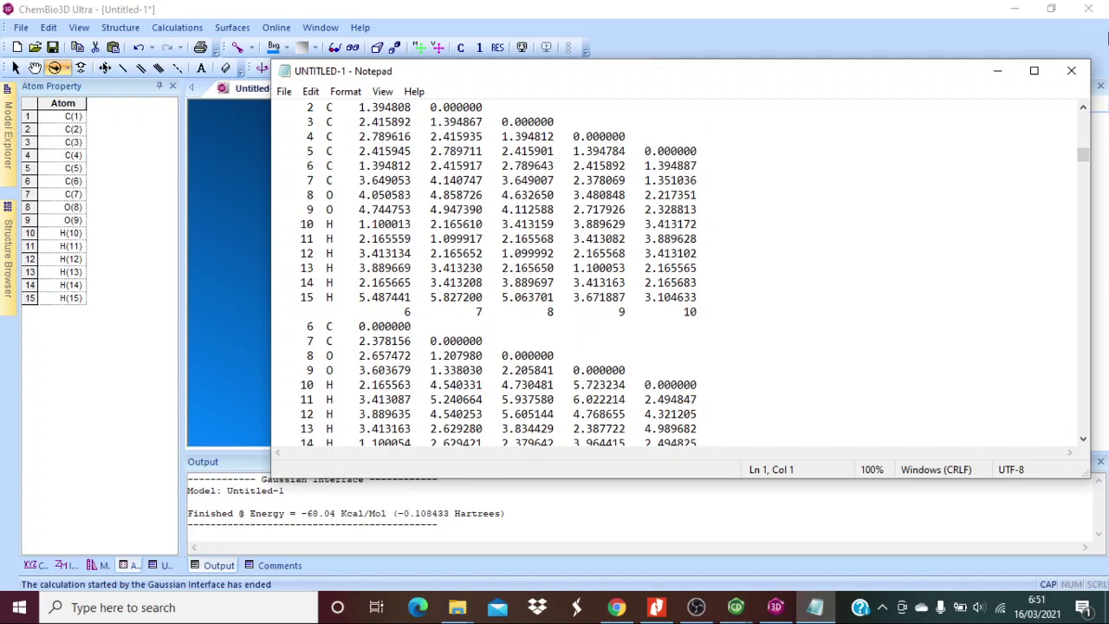
left_click(1071, 70)
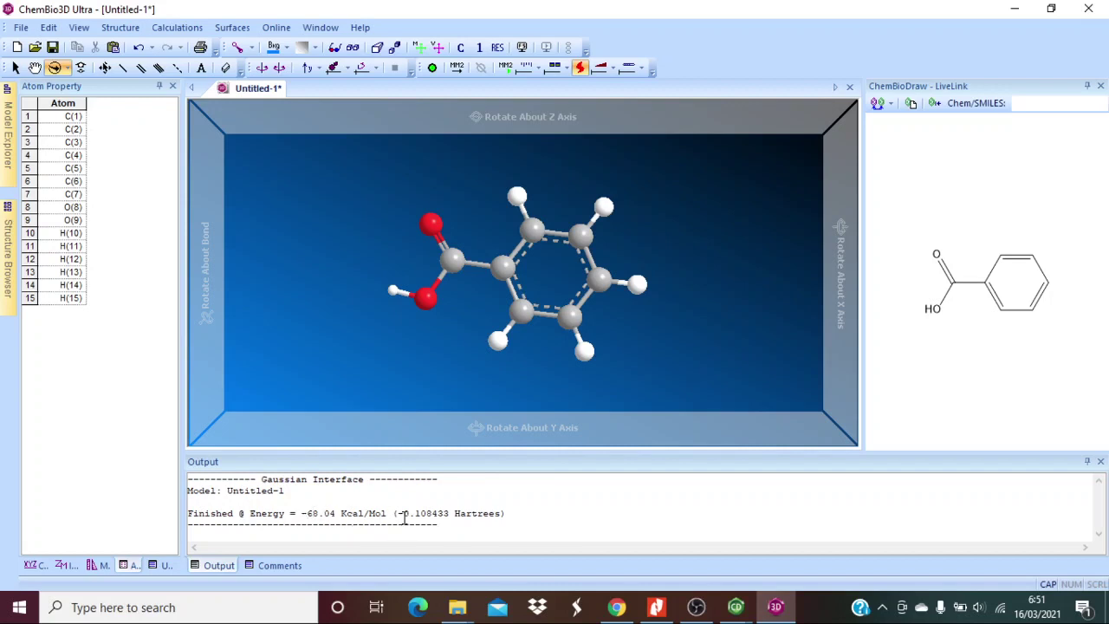
- Examine the final energy of the minimized model in kcal/mol and hartrees in the output
left_click_drag(301, 513, 517, 514)
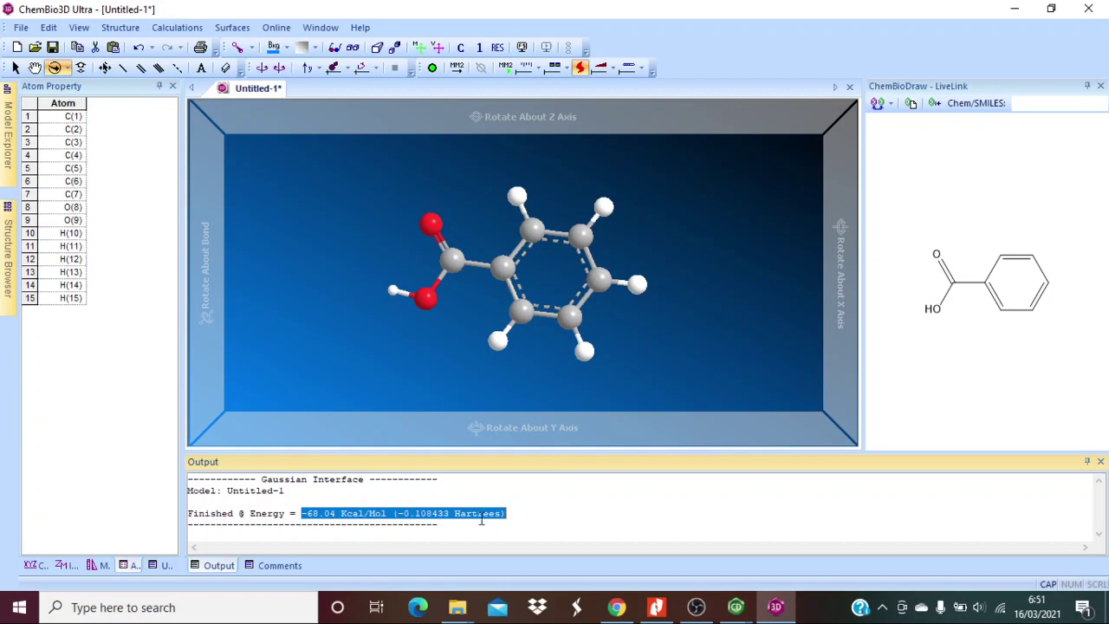
left_click(528, 521)
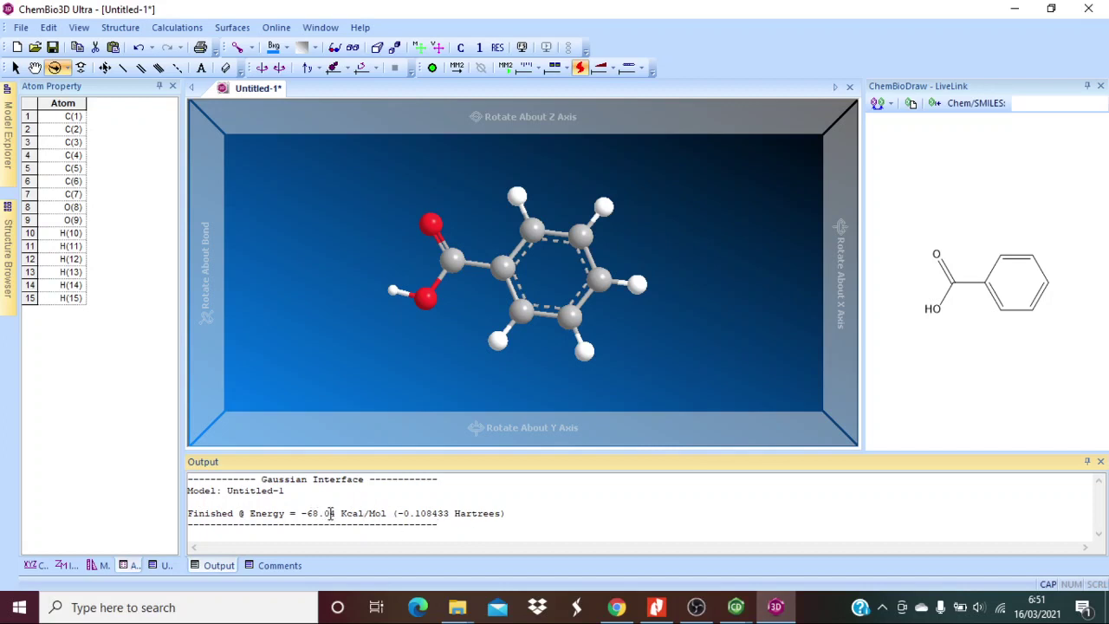
left_click_drag(302, 513, 465, 513)
left_click(539, 513)
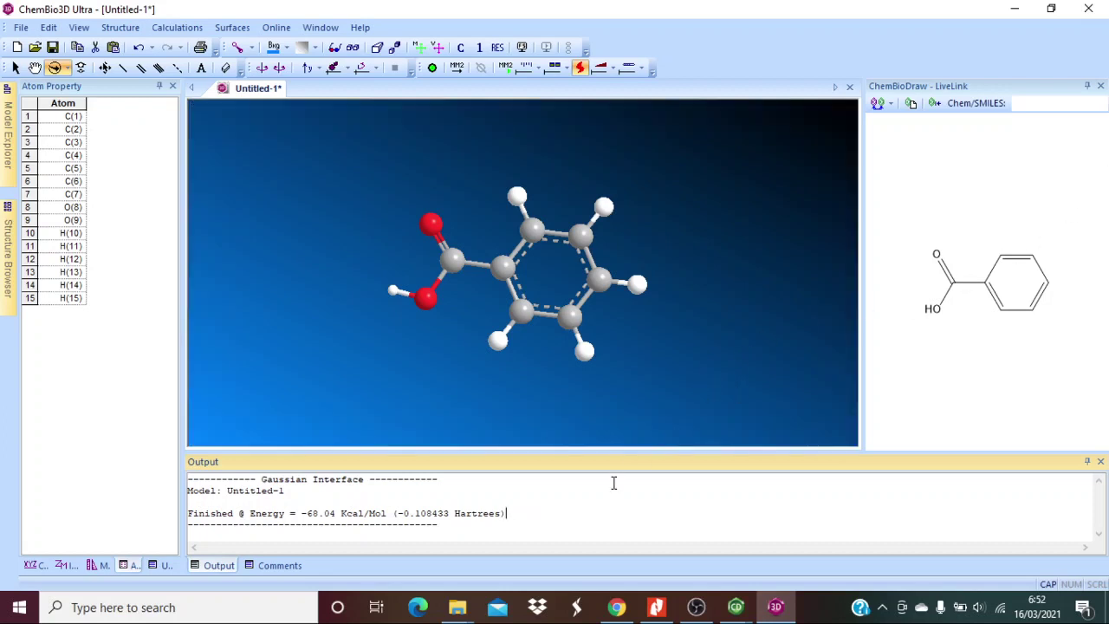
- Run a Gaussian Compute Properties job on the minimized model with All Properties included
left_click(179, 30)
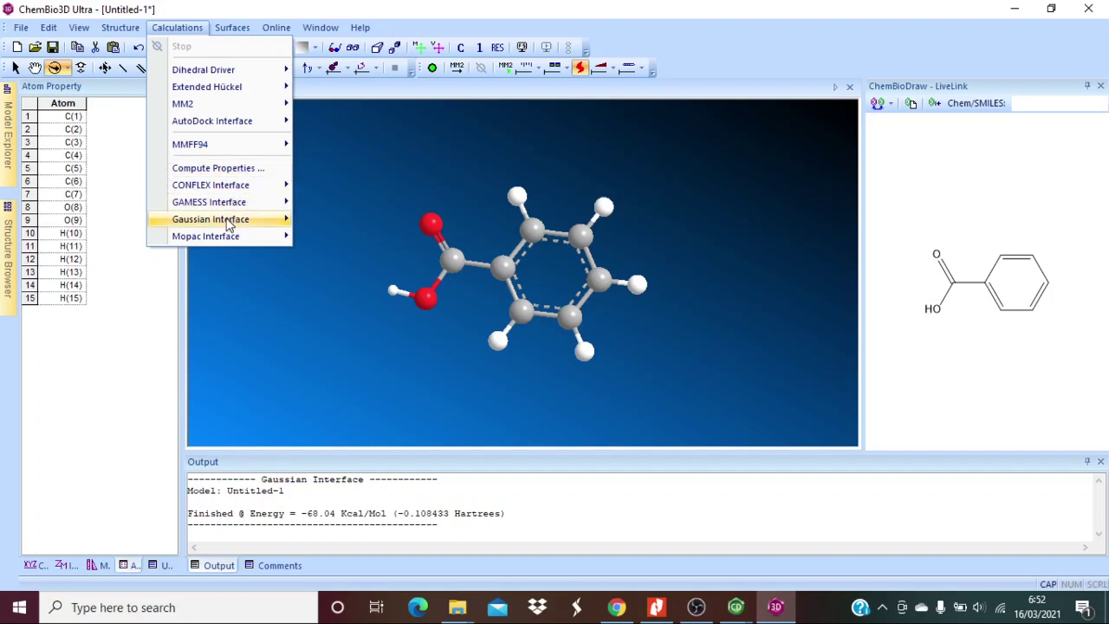
mouse_move(229, 224)
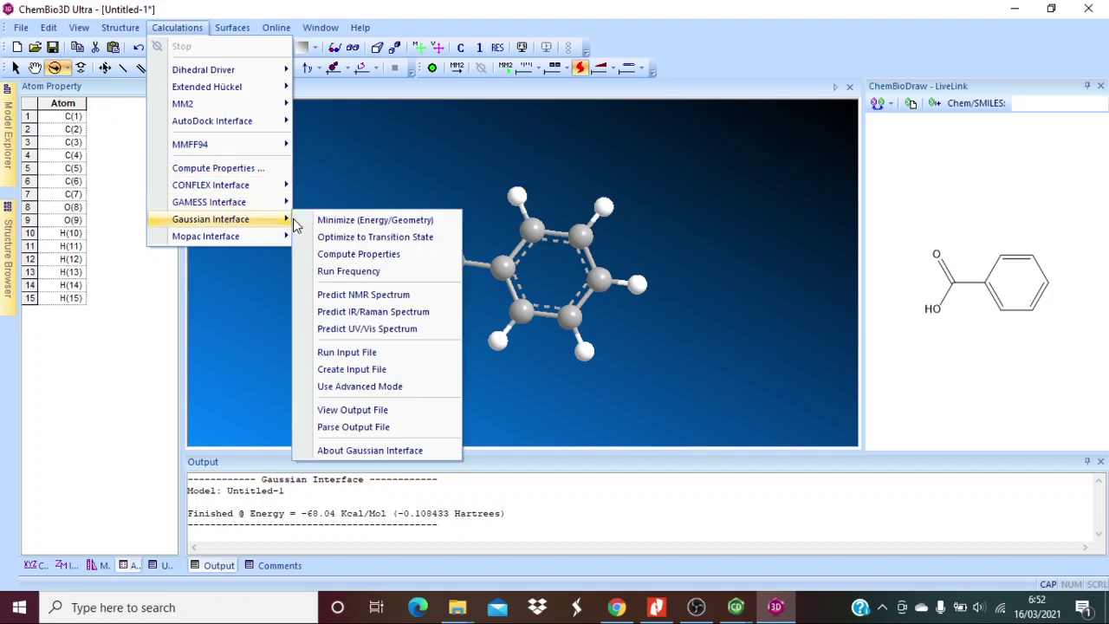
left_click(362, 255)
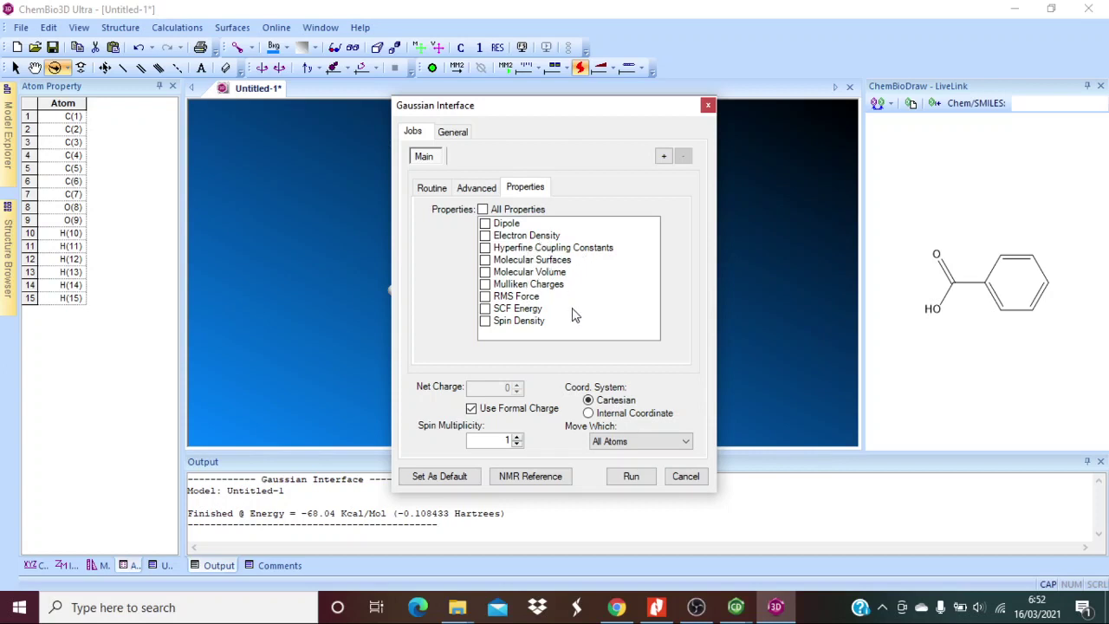
left_click(482, 210)
left_click(631, 478)
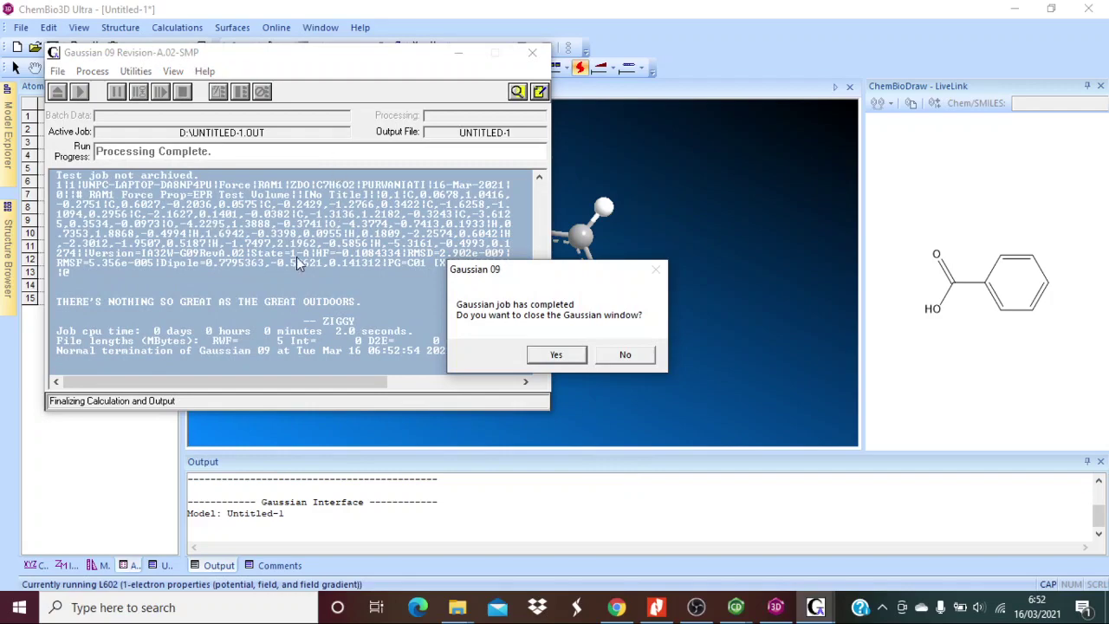
- Close the finished Gaussian window and its output file, and display the computed dipole moment on the 3D model
left_click(555, 354)
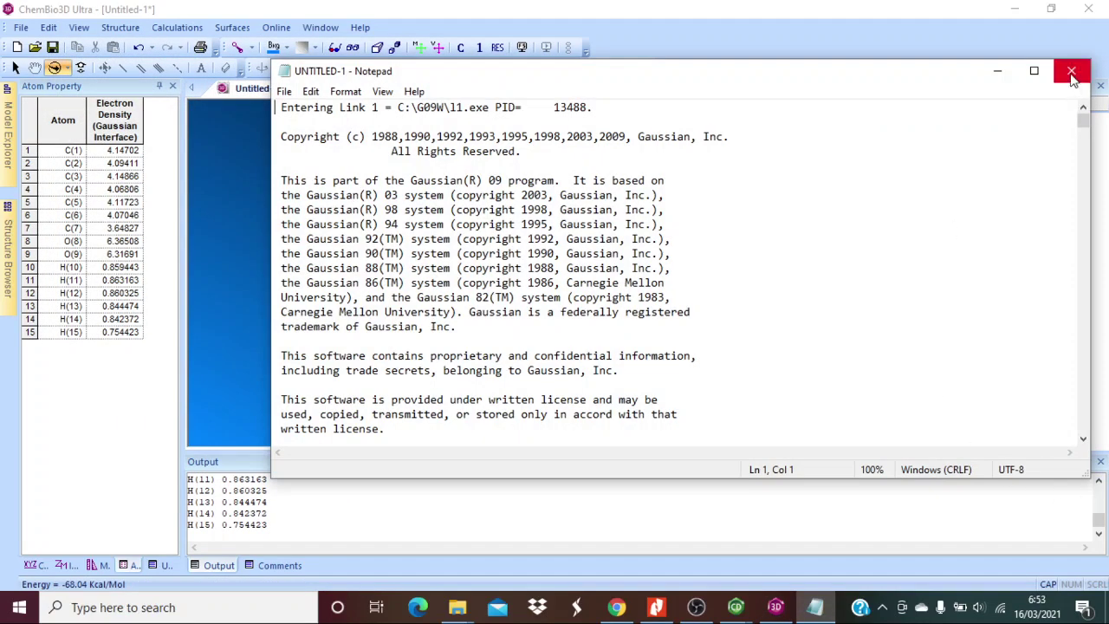
left_click(1072, 73)
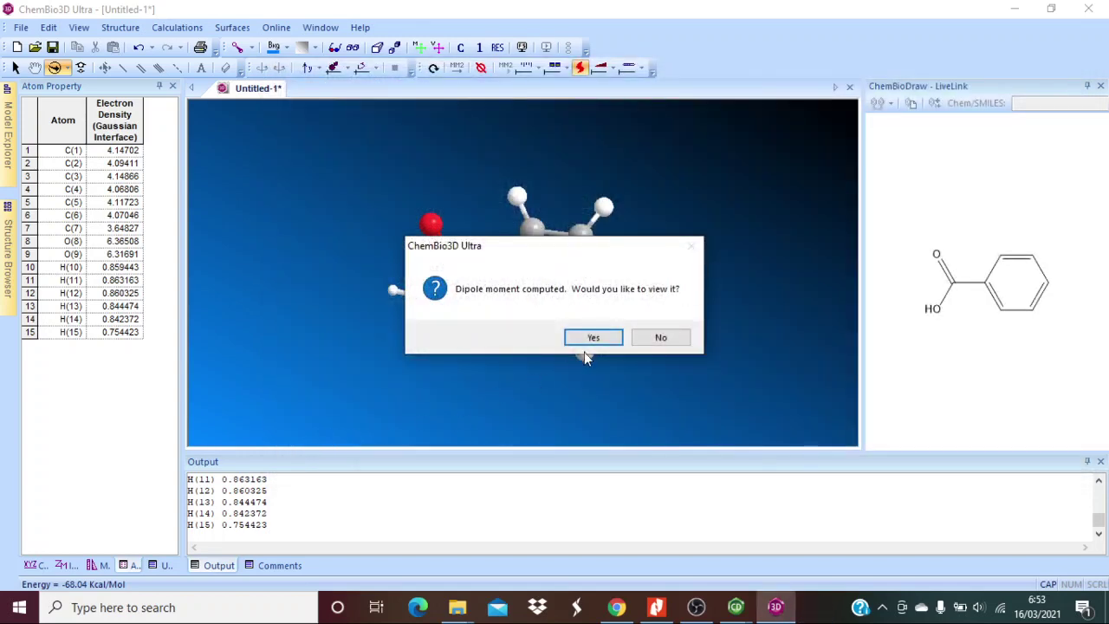
left_click(590, 339)
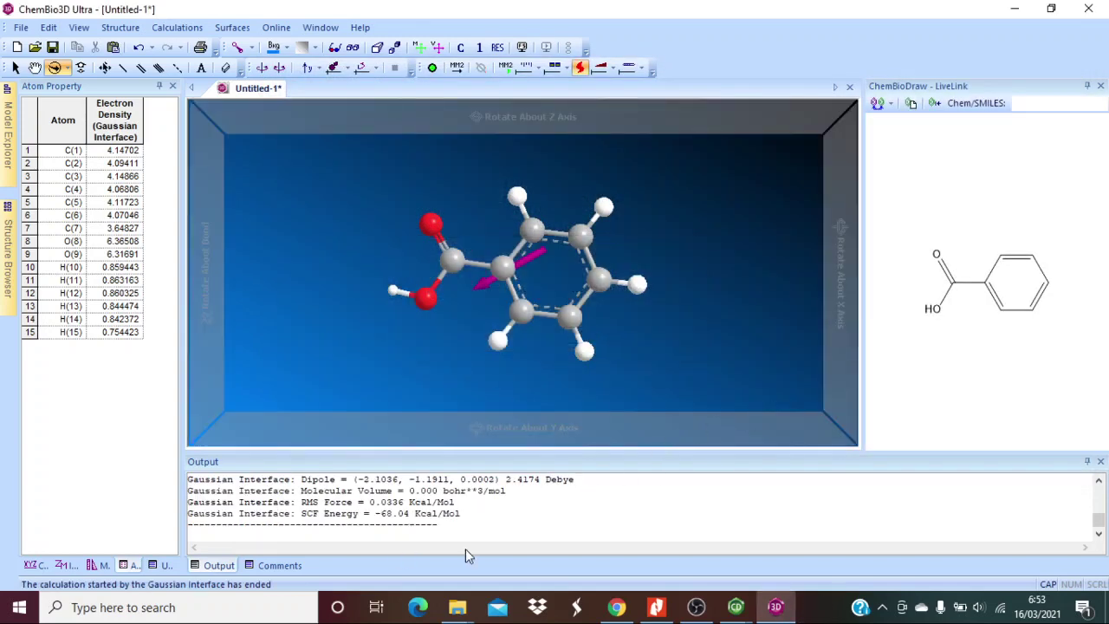
- Examine the electron density charges, dipole, molecular volume, RMS force and SCF energy in the Gaussian Interface output
left_click(1099, 481)
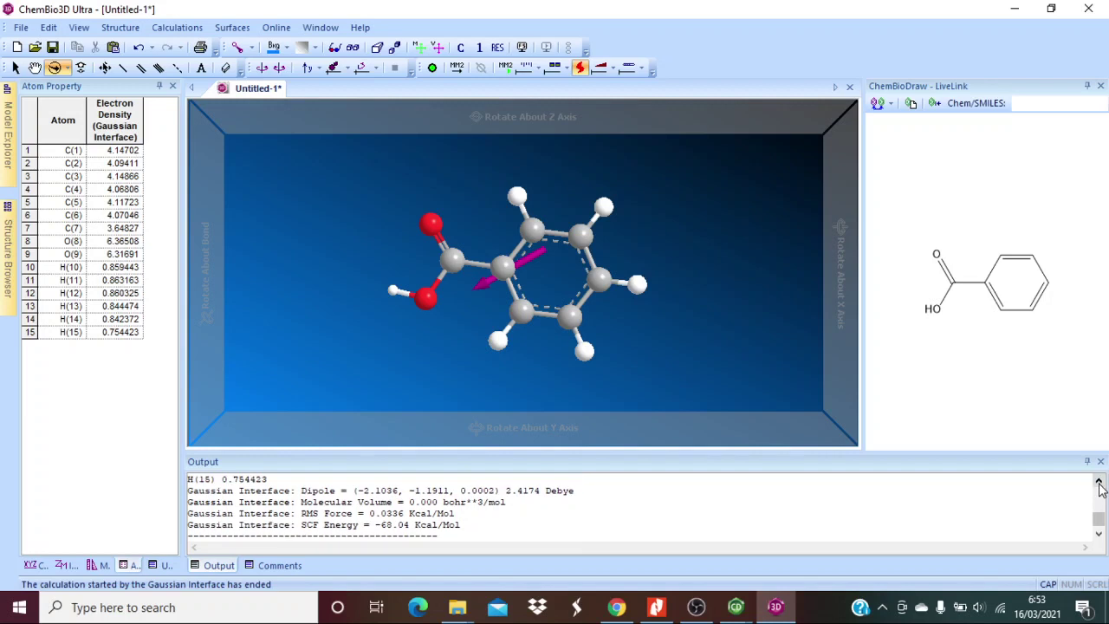
left_click(1099, 482)
left_click(1099, 482)
left_click(1099, 482)
left_click(1099, 482)
left_click(1099, 482)
left_click(1099, 482)
scroll(1099, 482, "up", 4)
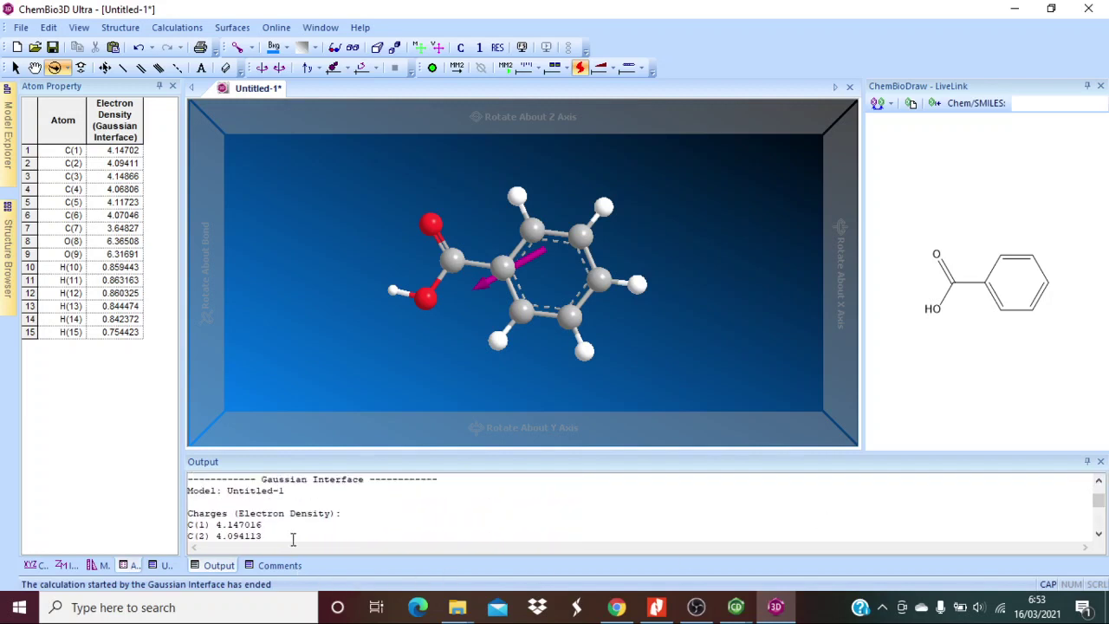
left_click(314, 524)
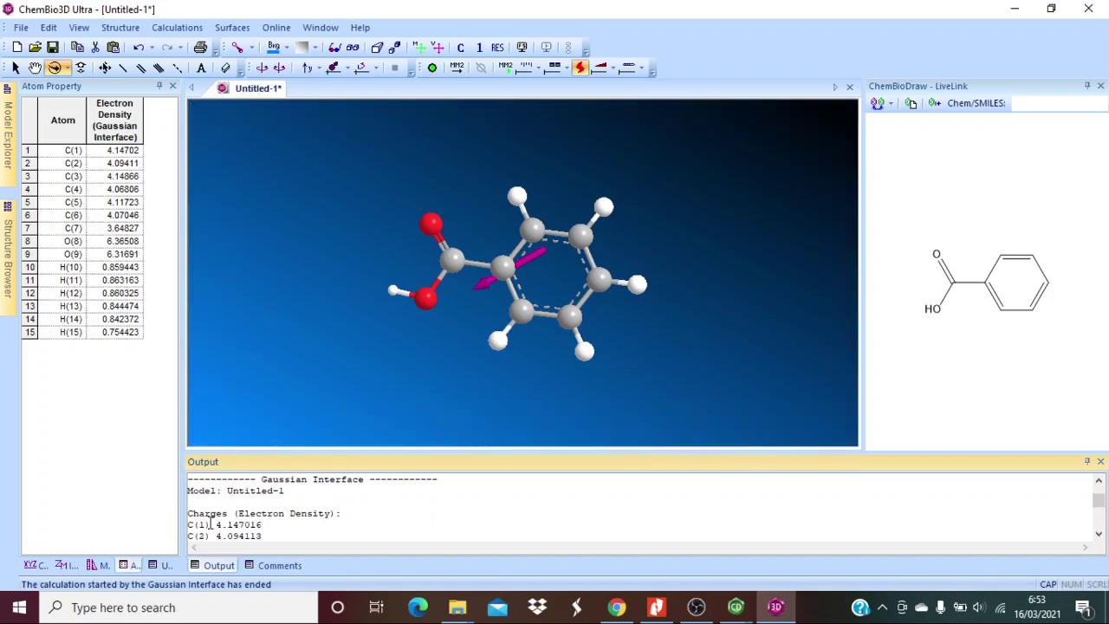
scroll(209, 524, "down", 1)
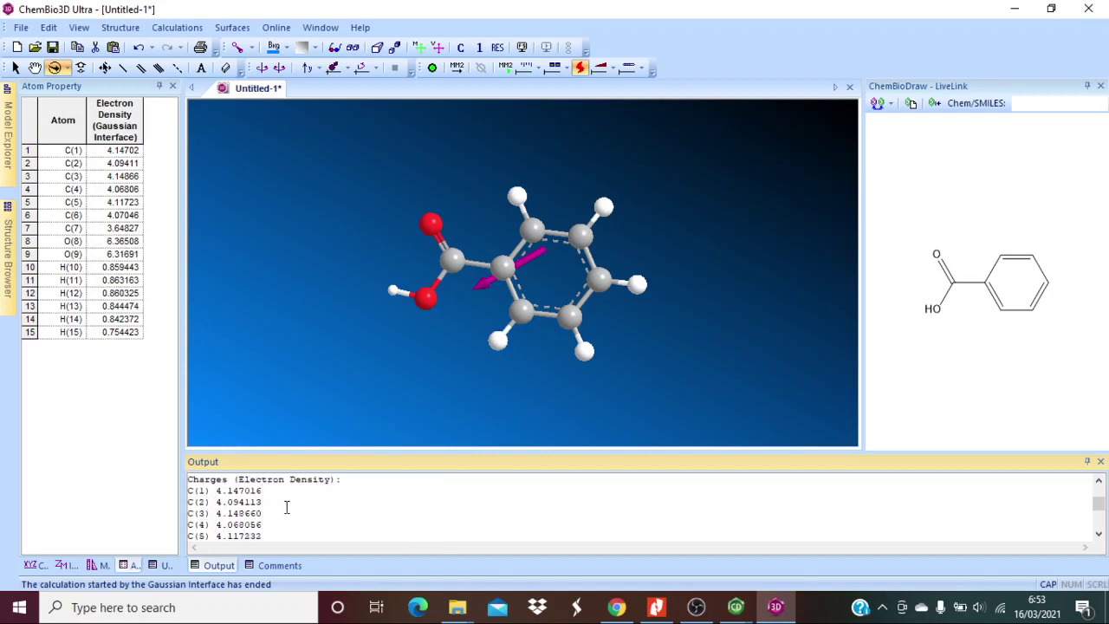
scroll(256, 514, "down", 2)
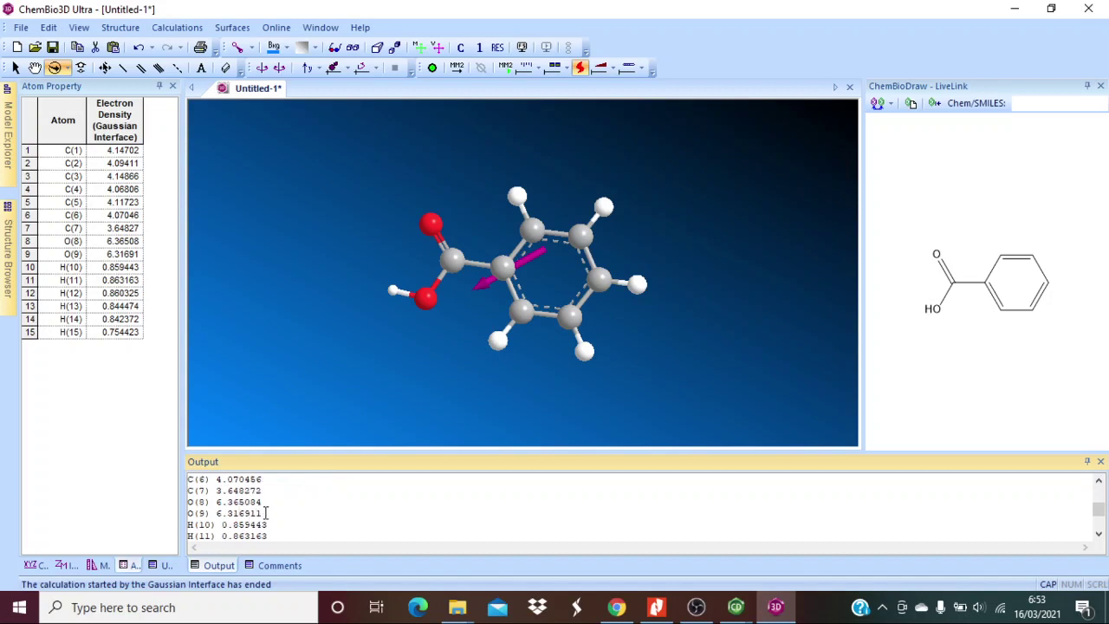
scroll(313, 514, "down", 2)
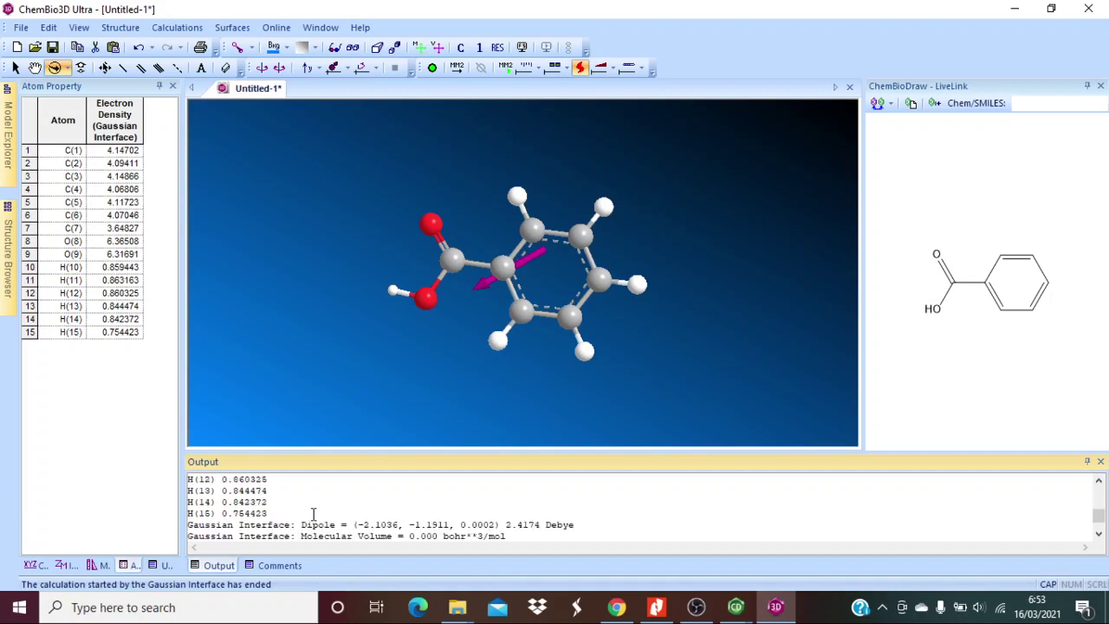
scroll(277, 524, "down", 1)
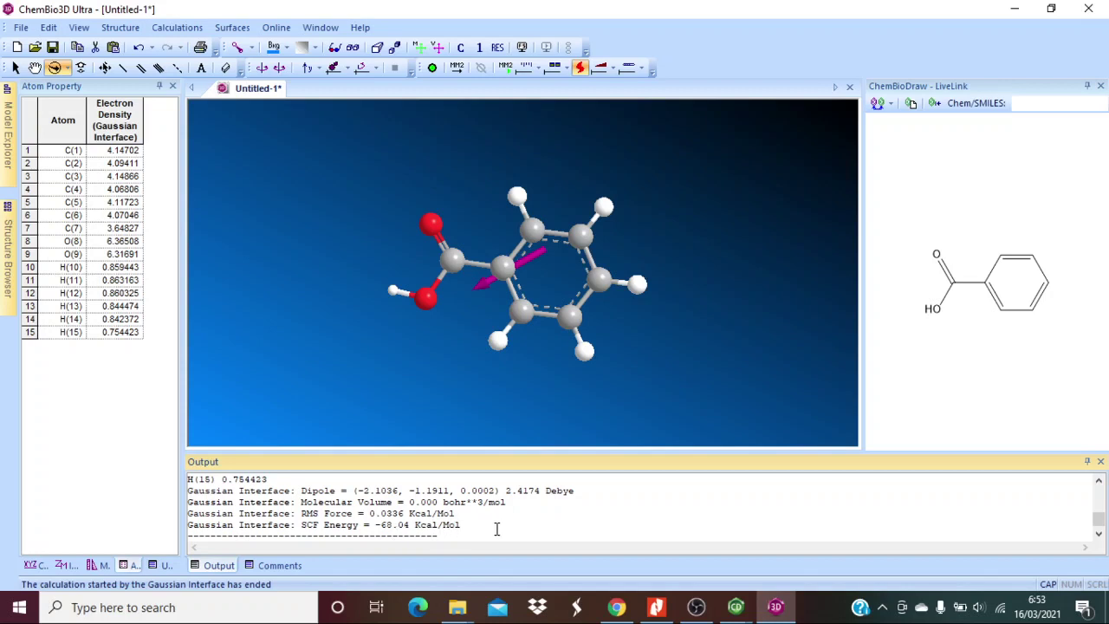
scroll(497, 528, "down", 1)
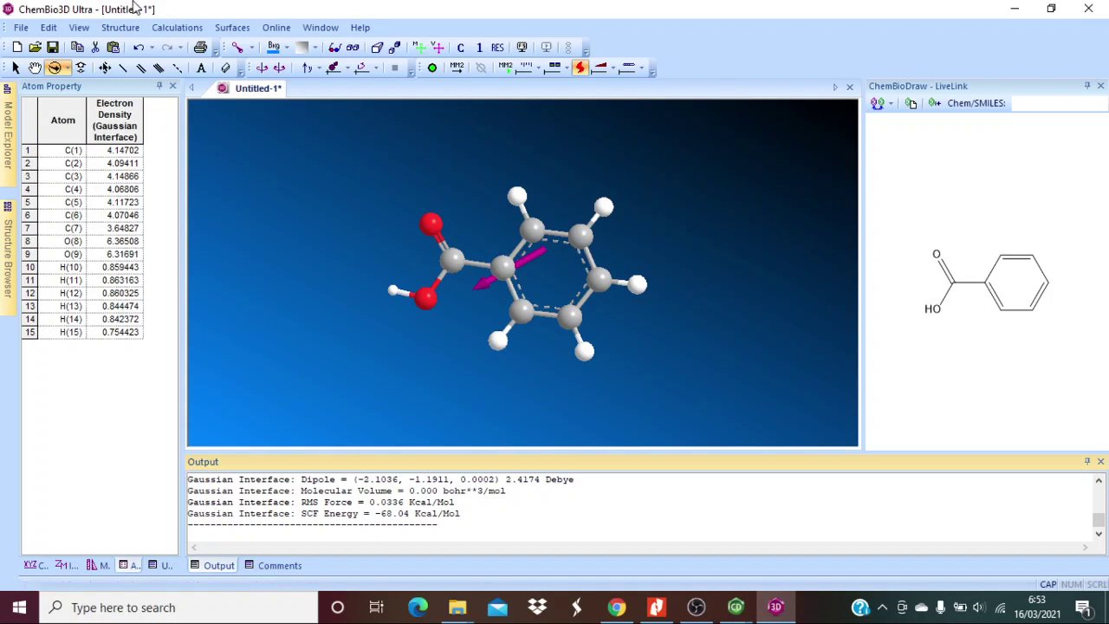
- Select all ChemPropPro properties from Boiling Point through Ideal Gas Thermal Capacity for computation on the model
left_click(178, 28)
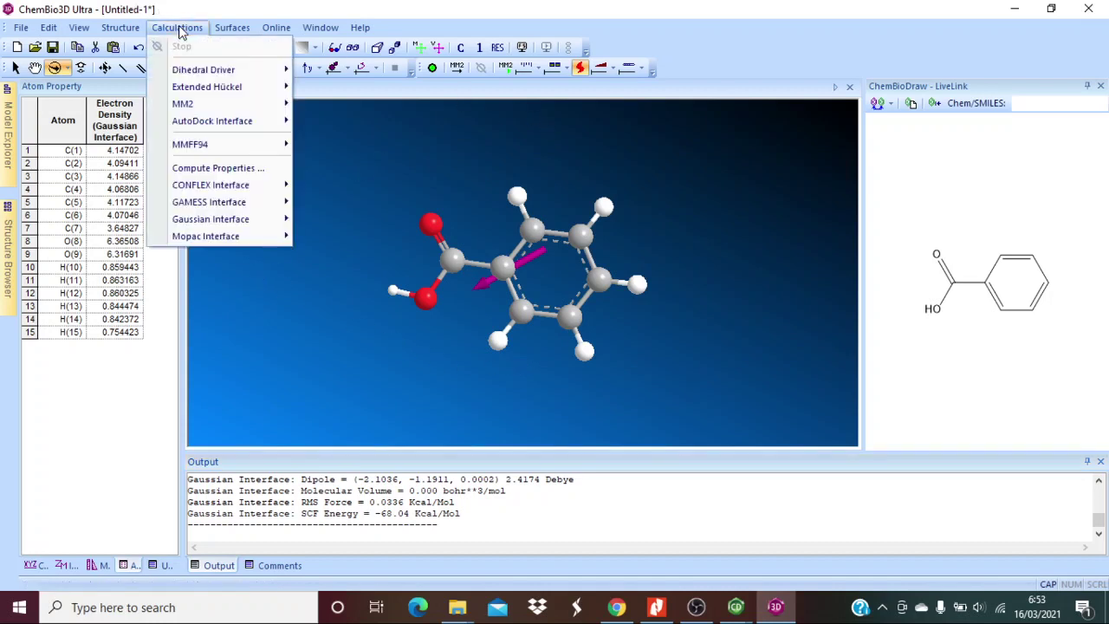
left_click(211, 170)
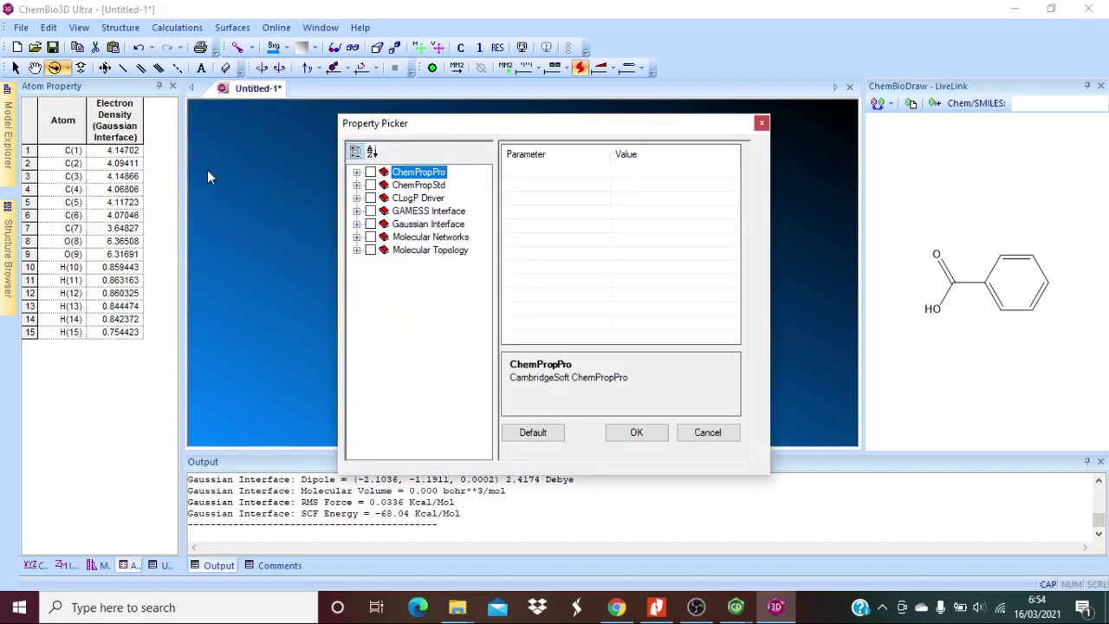
left_click(356, 171)
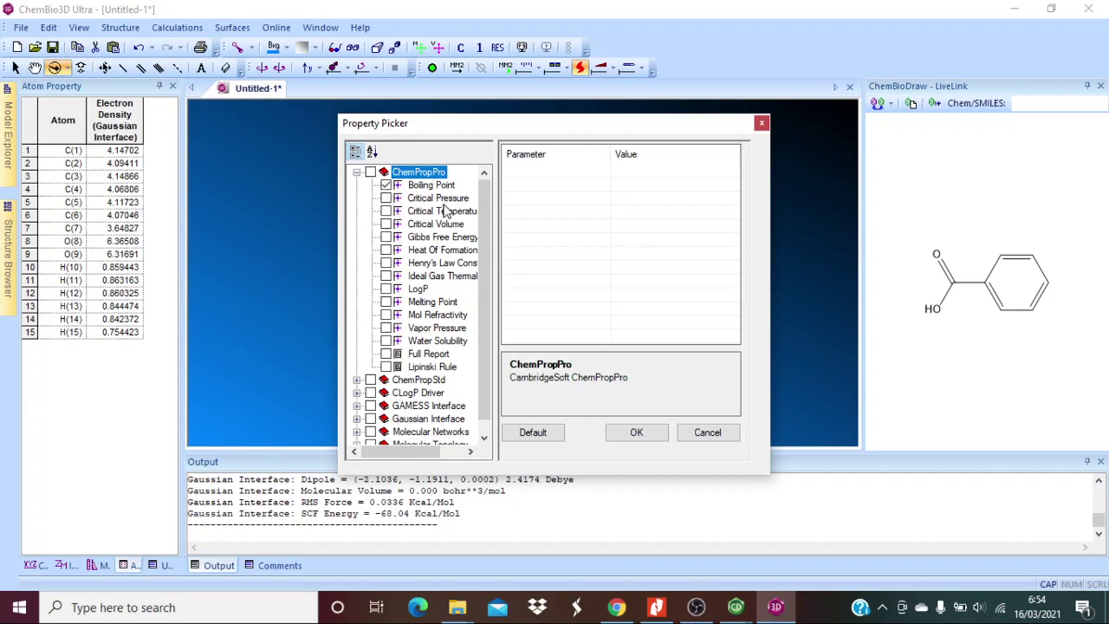
left_click(386, 198)
left_click(387, 211)
left_click(387, 224)
left_click(387, 238)
left_click(386, 251)
left_click(387, 264)
left_click(386, 277)
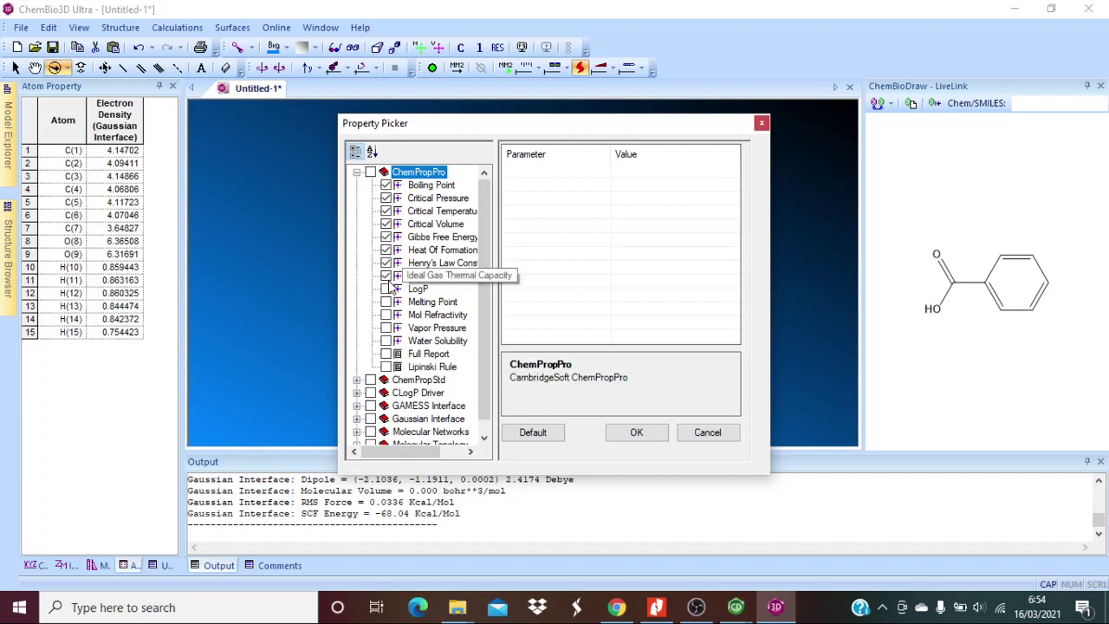
- Add LogP, Melting Point, Mol Refractivity, Vapor Pressure and Water Solubility to the selection and compute the properties
left_click(386, 289)
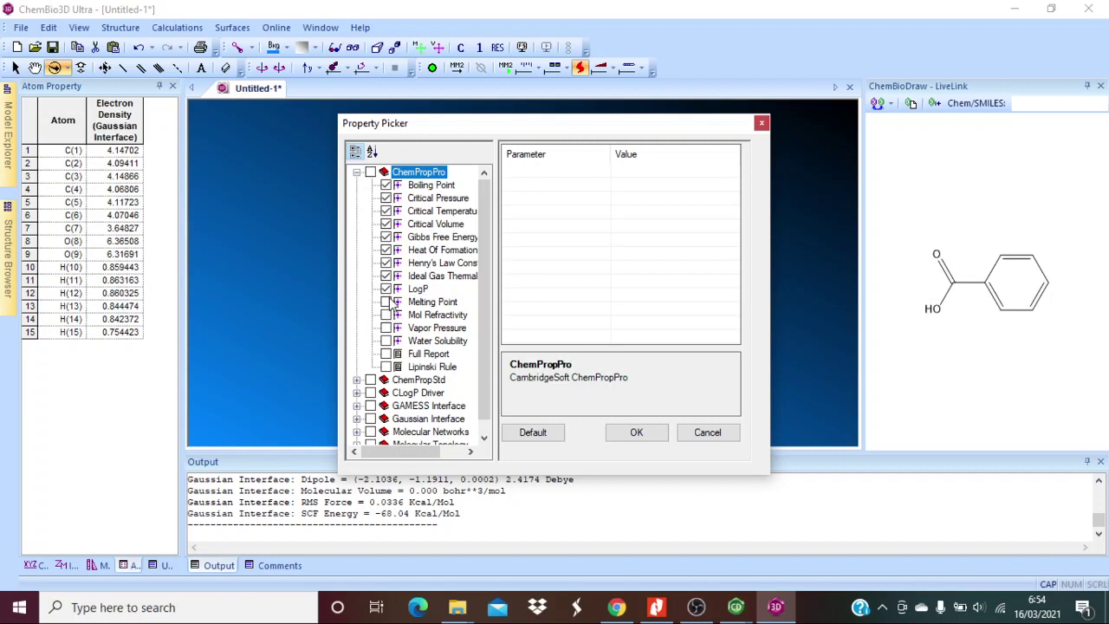
left_click(387, 301)
left_click(387, 314)
left_click(387, 328)
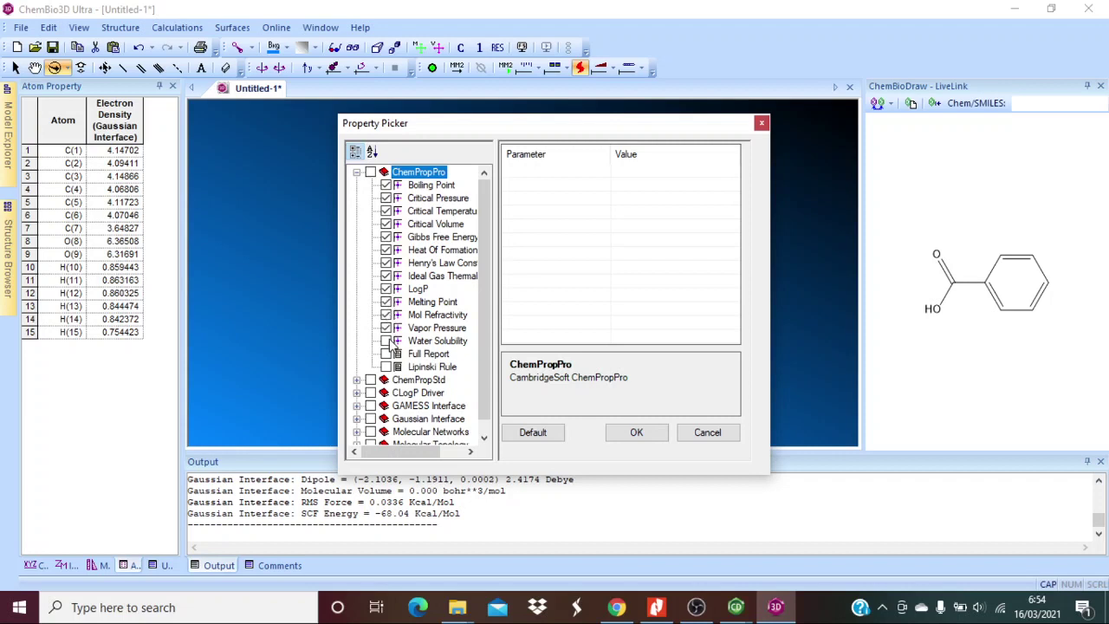
left_click(639, 436)
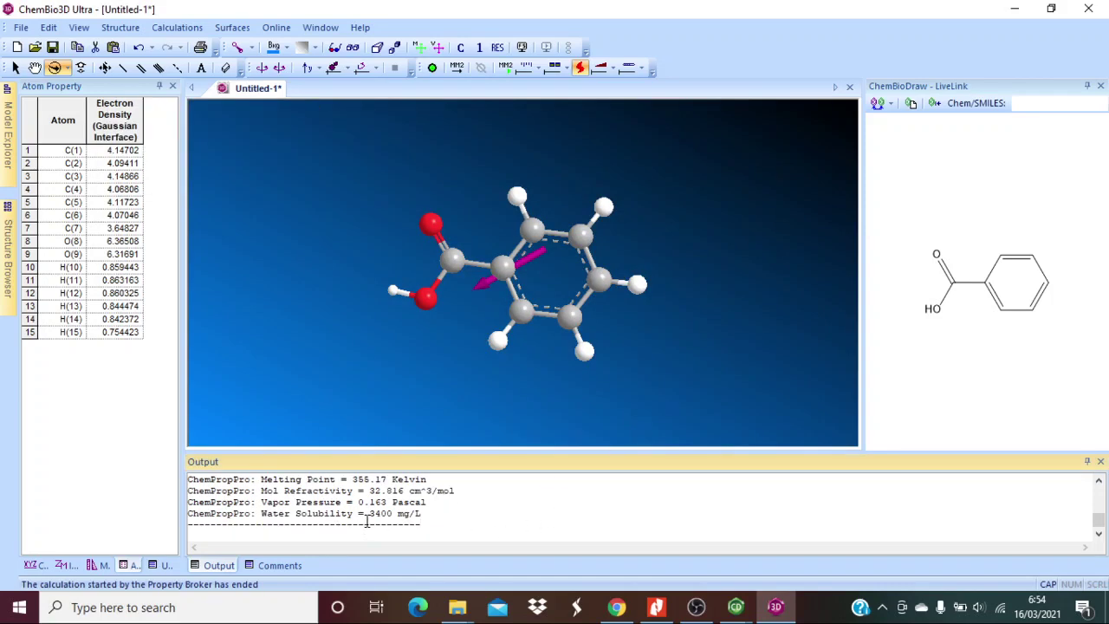
- Examine the computed ChemPropPro values in the output, from the critical constants through water solubility
scroll(296, 520, "up", 1)
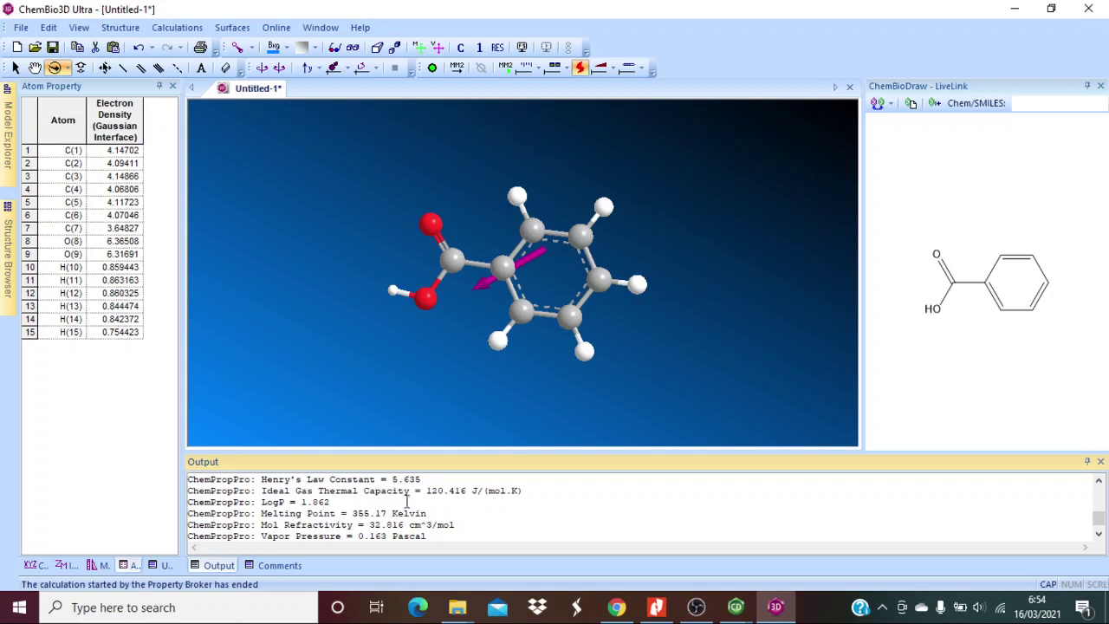
scroll(317, 495, "up", 1)
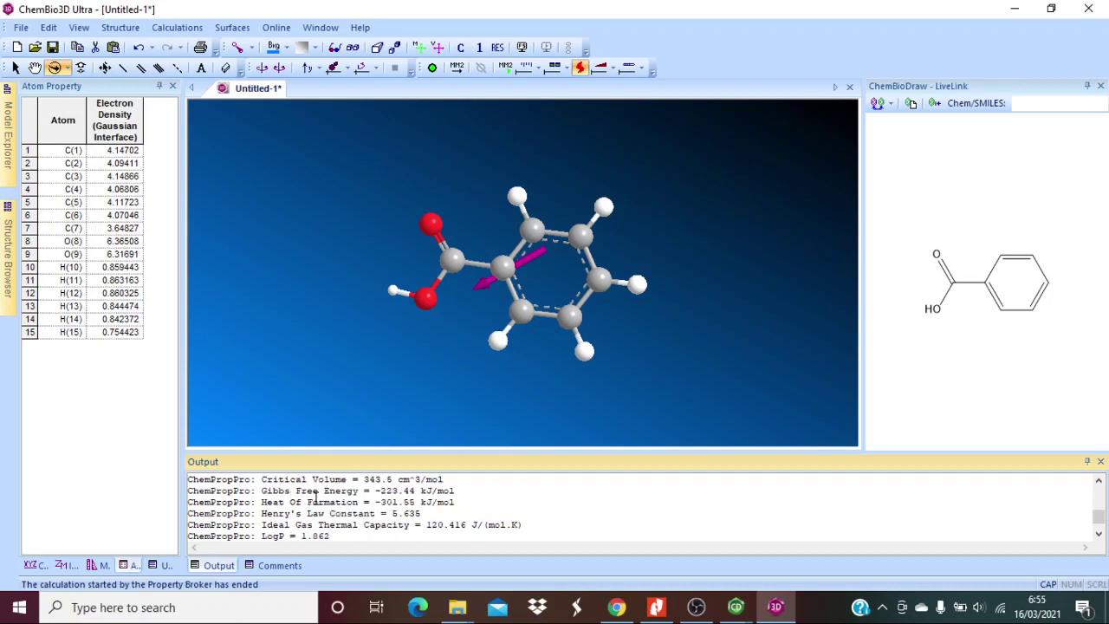
scroll(320, 499, "up", 2)
scroll(323, 501, "down", 4)
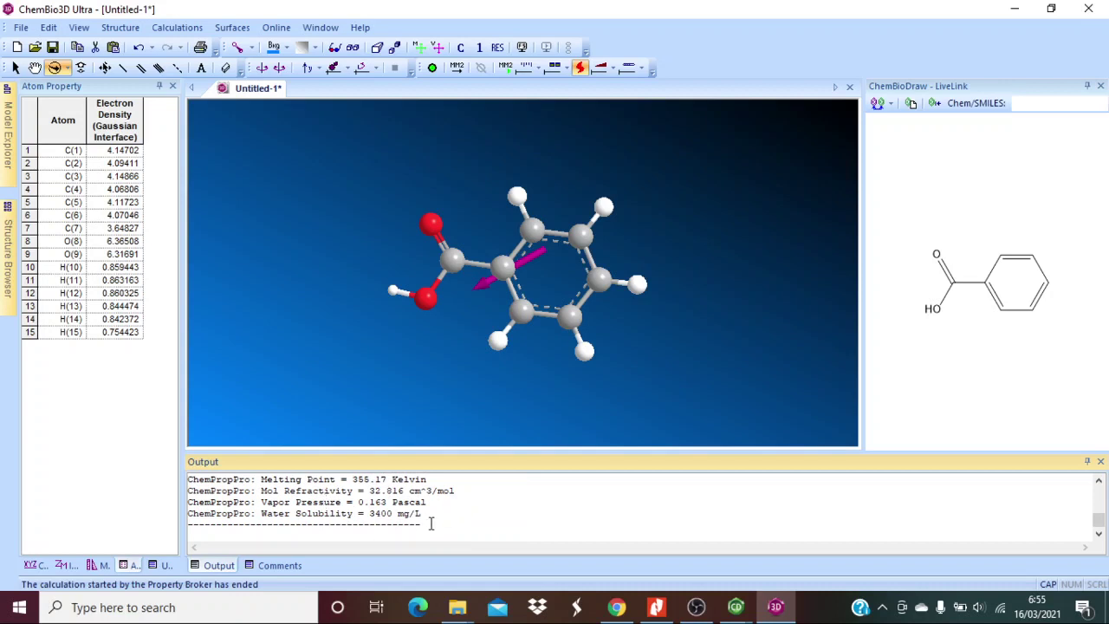
scroll(345, 512, "up", 3)
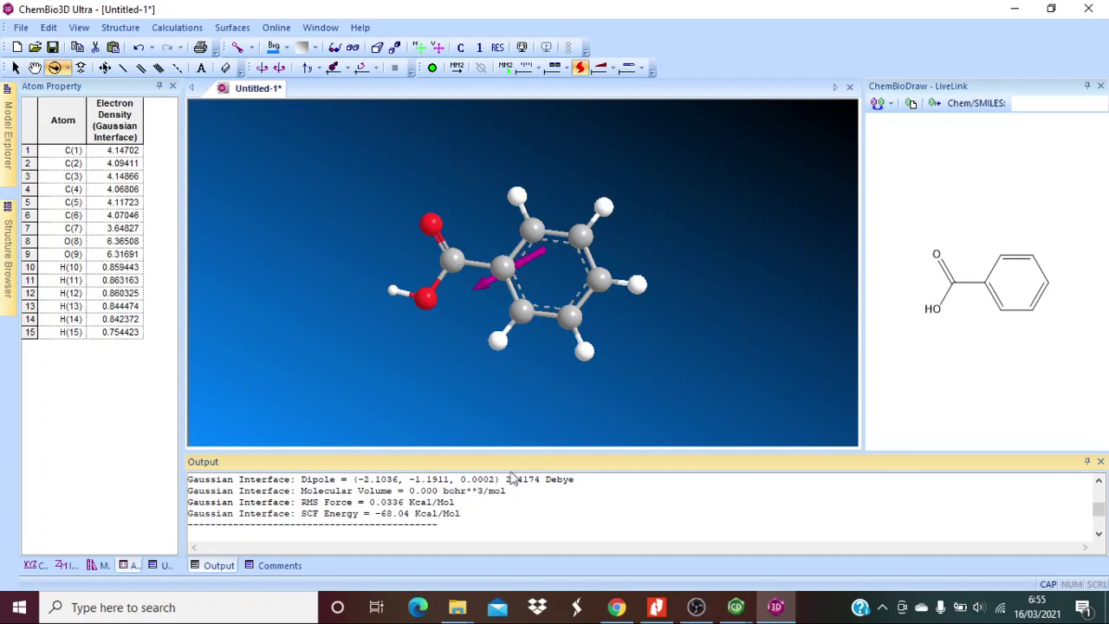
scroll(495, 483, "down", 3)
scroll(375, 518, "down", 3)
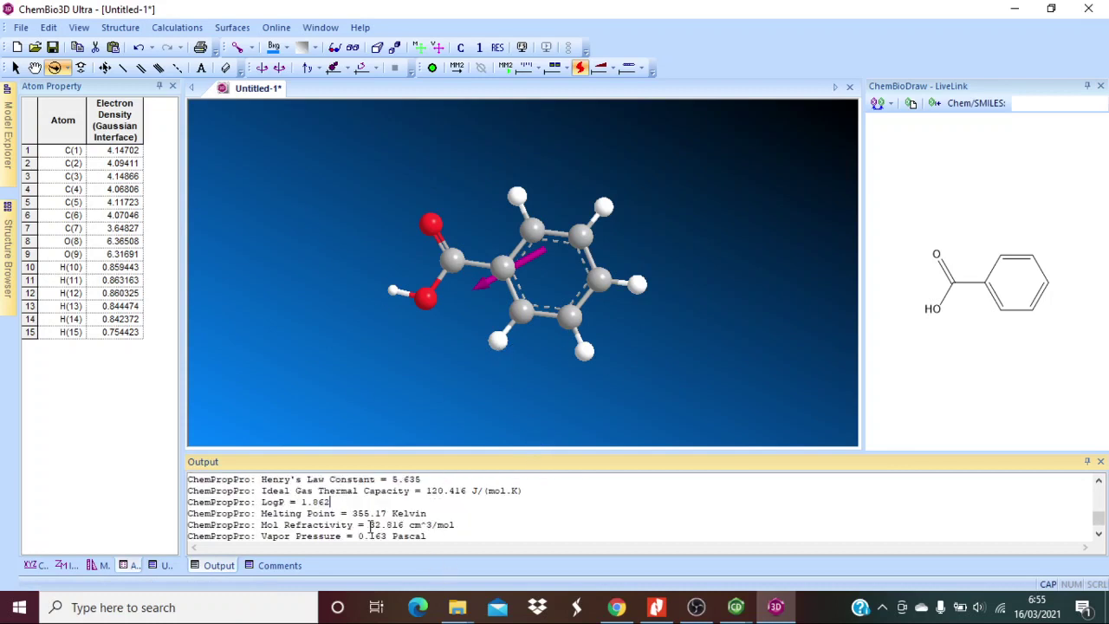
- Examine the ChemPropStd, GAMESS Interface, Gaussian Interface, Molecular Networks and Molecular Topology properties available for computation, and close the Property Picker without computing
left_click(174, 26)
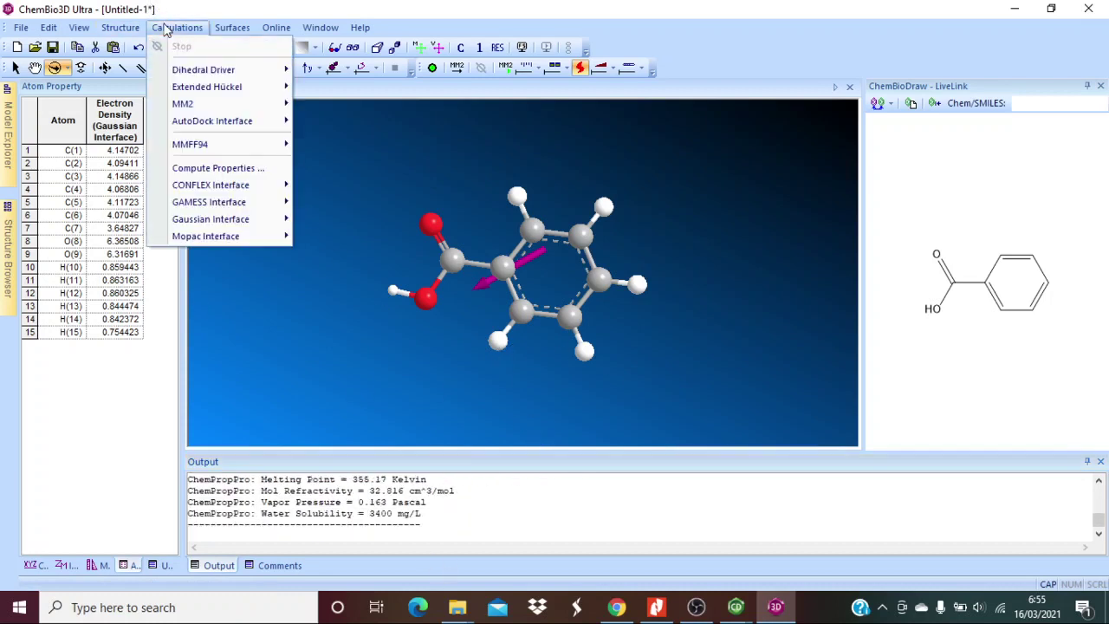
left_click(217, 170)
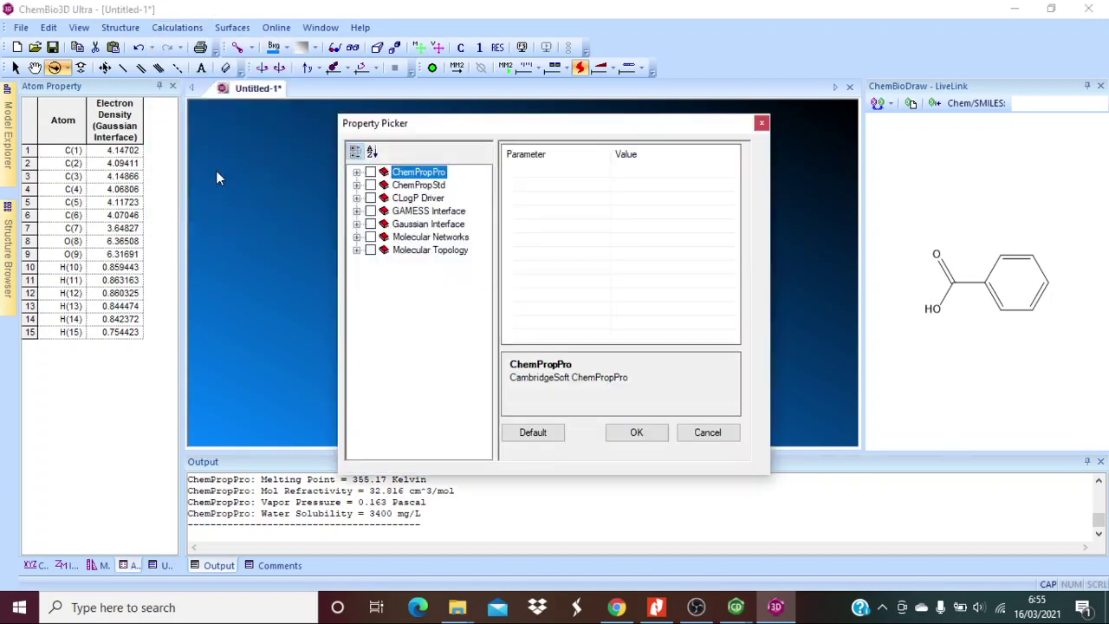
left_click(356, 185)
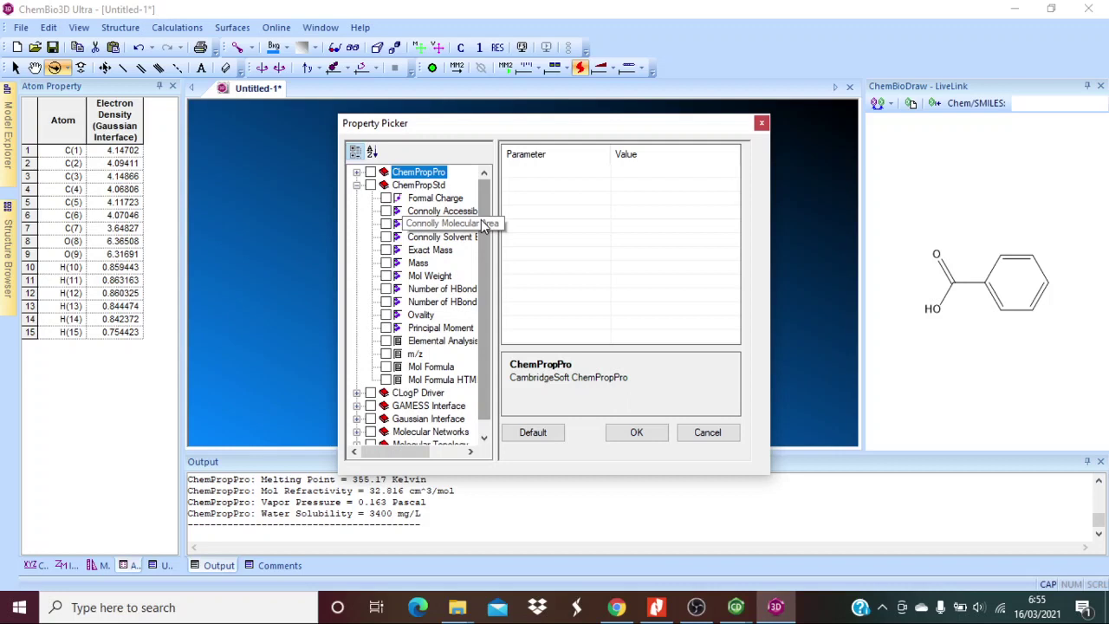
left_click(356, 405)
scroll(423, 330, "down", 1)
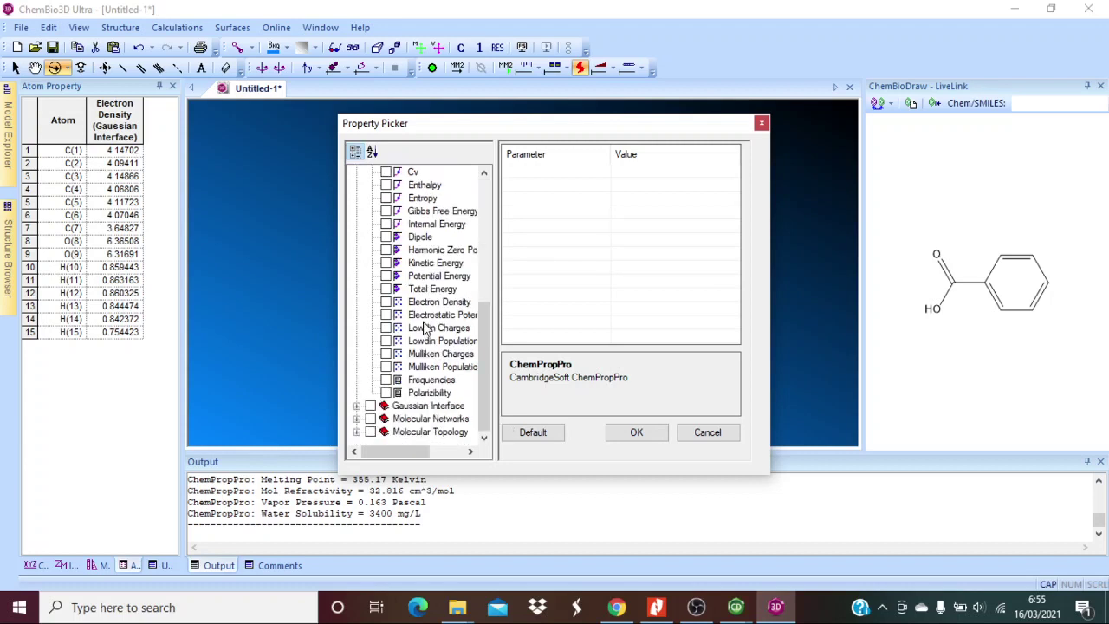
scroll(433, 243, "up", 2)
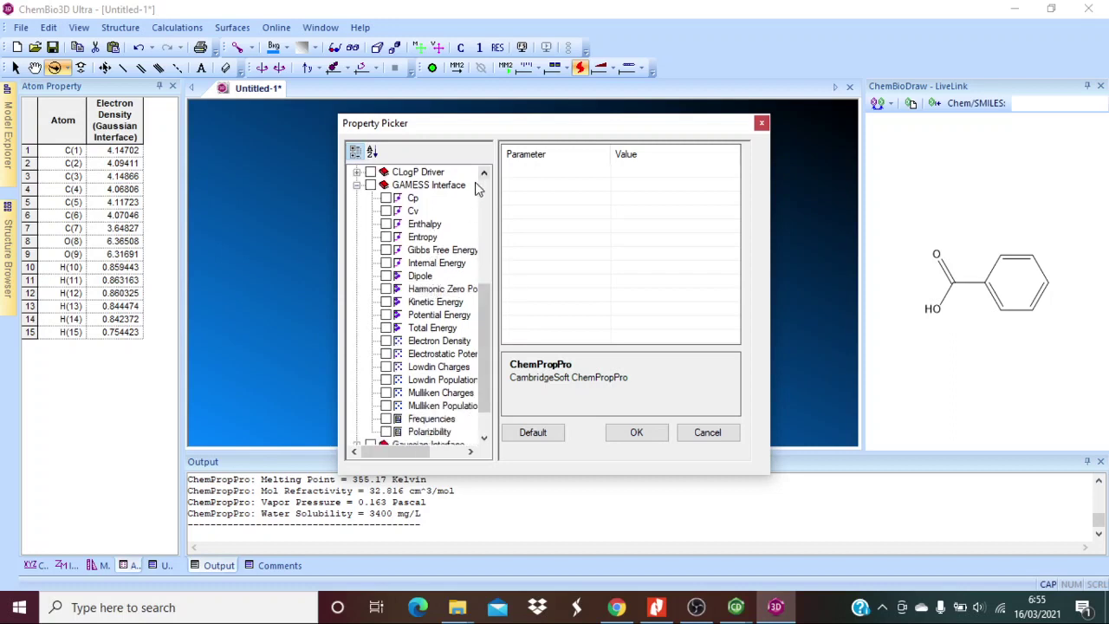
scroll(431, 369, "down", 1)
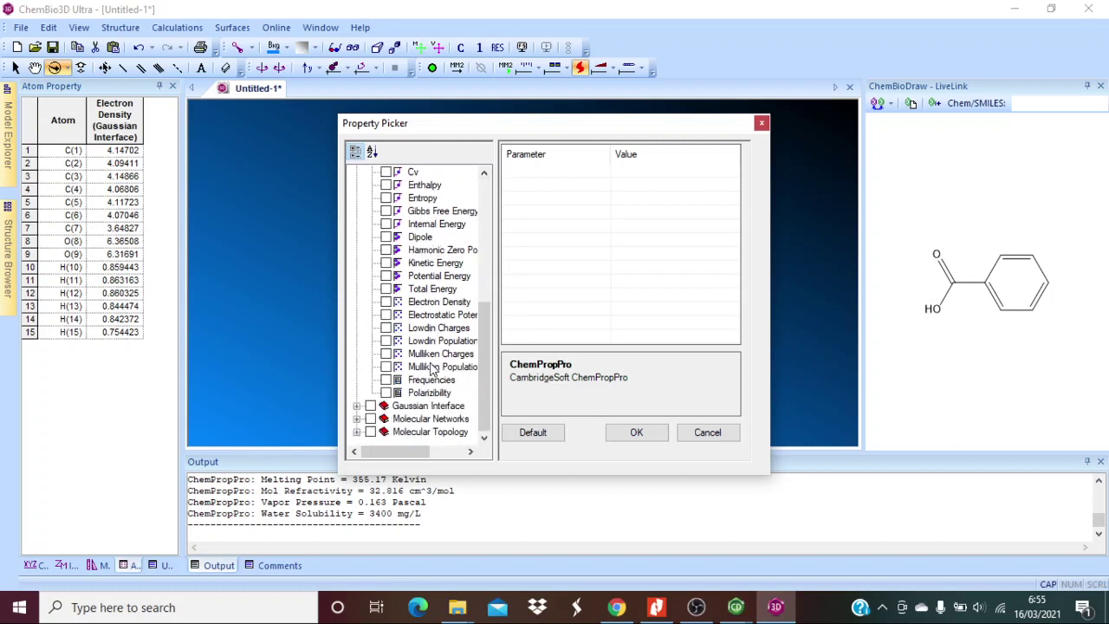
left_click(358, 405)
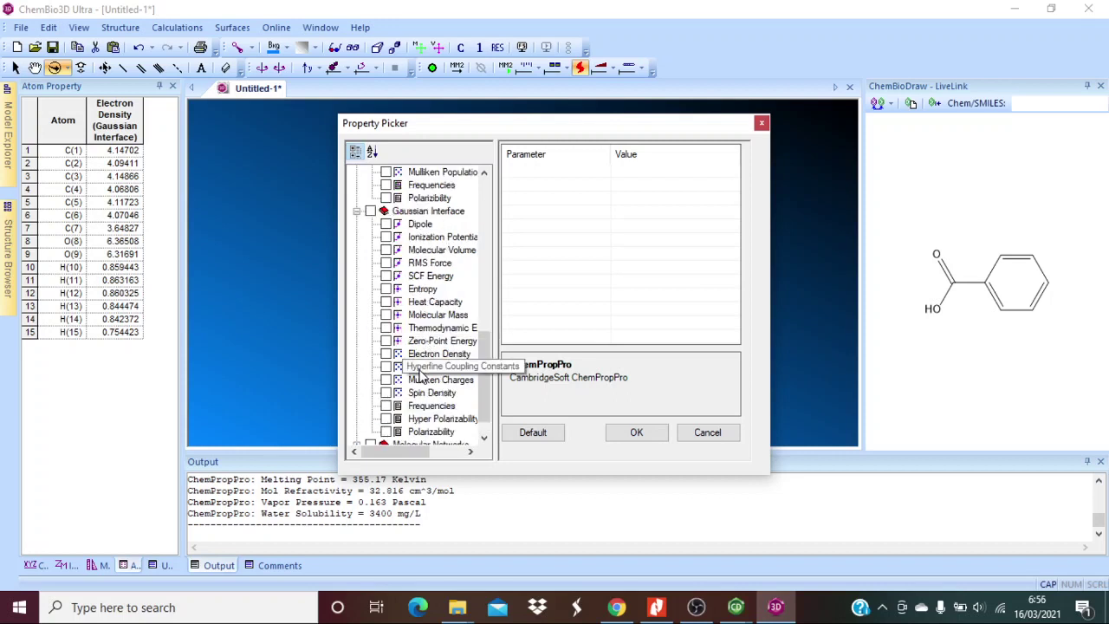
scroll(424, 364, "down", 1)
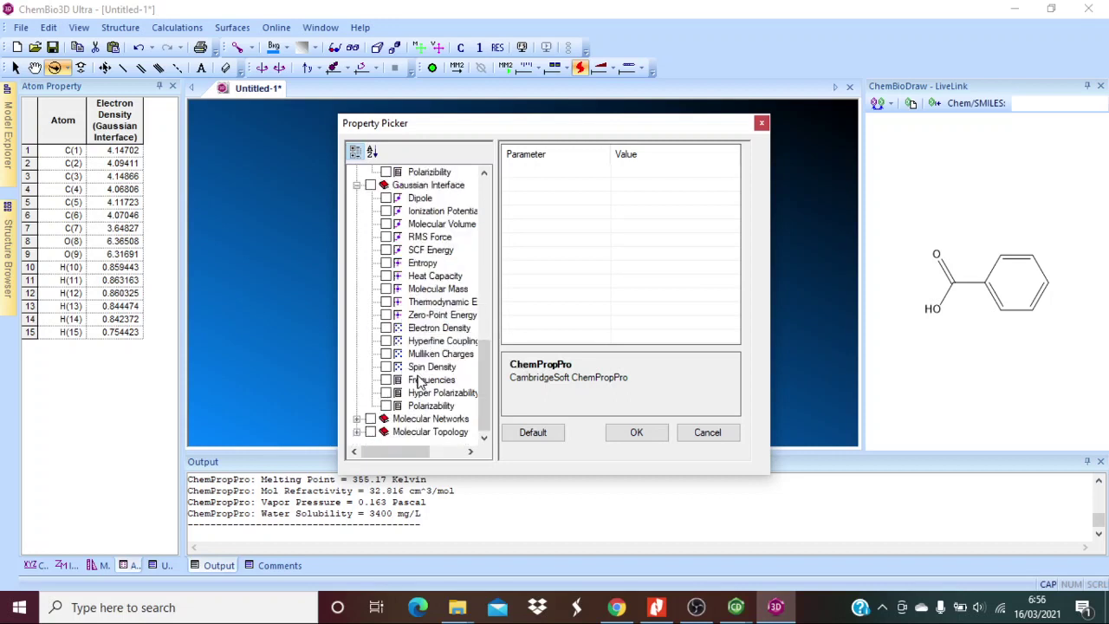
left_click(357, 419)
scroll(433, 393, "down", 1)
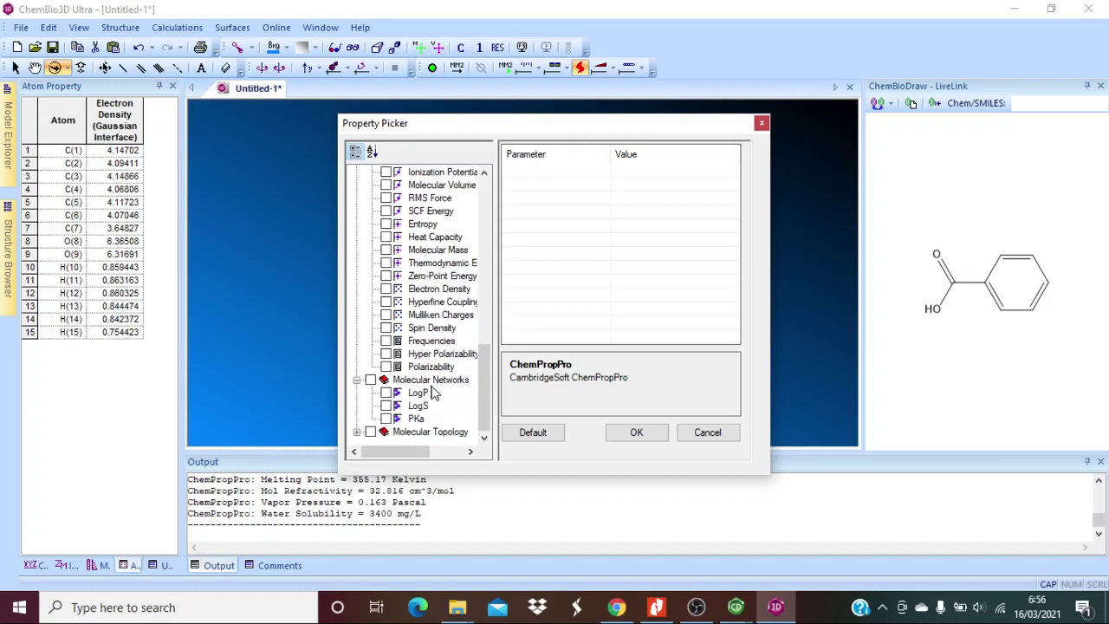
left_click(356, 432)
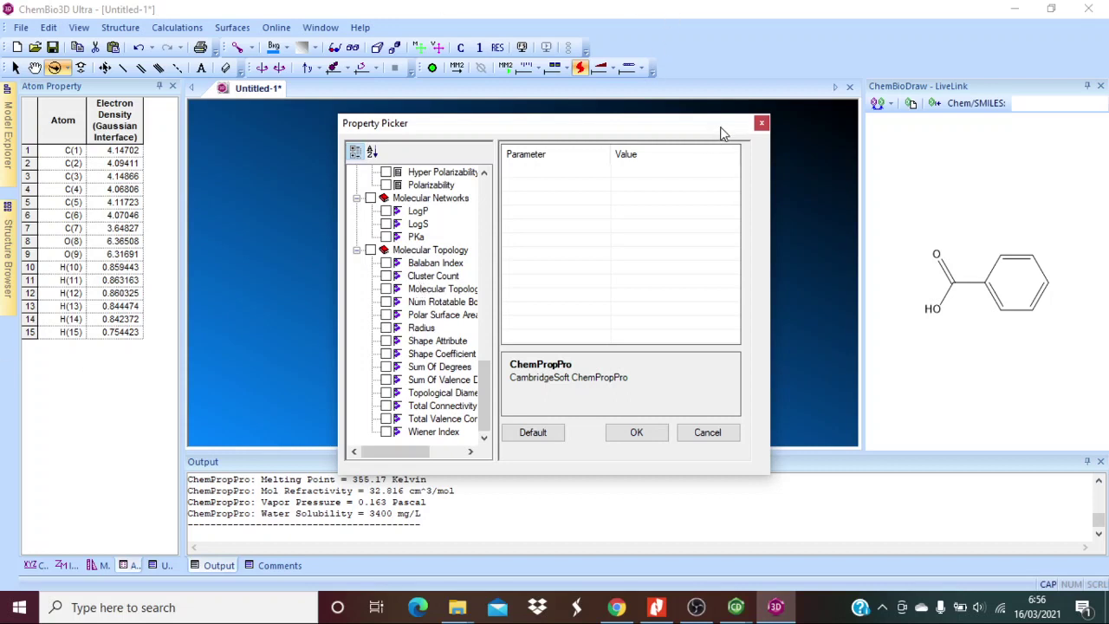
left_click(762, 124)
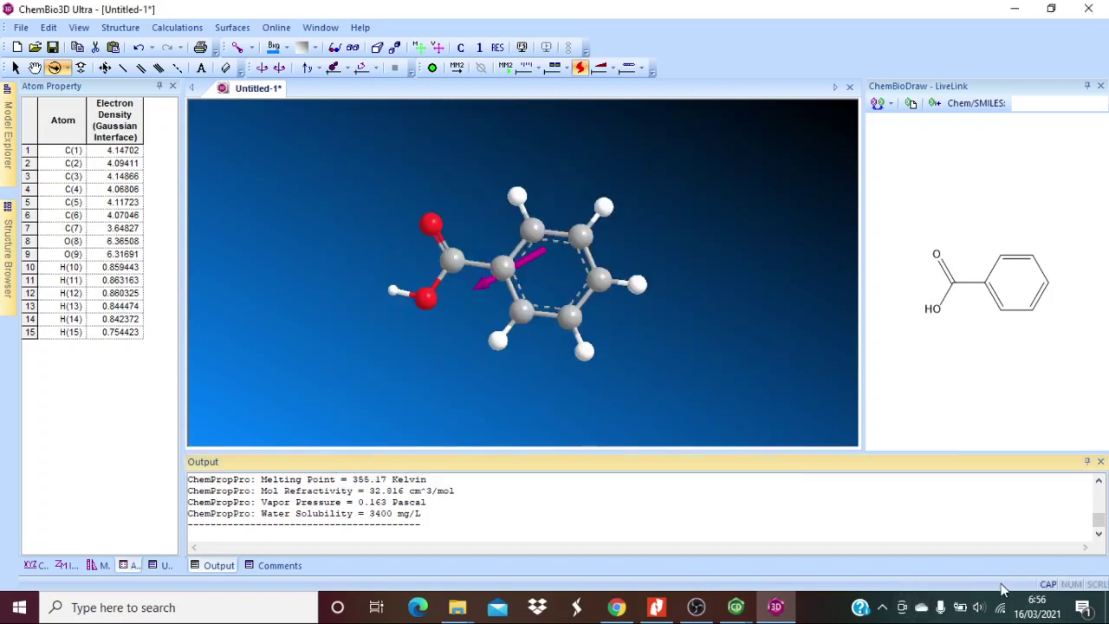
- Predict the model's NMR spectrum through the Gaussian Interface with the HF method, and close the Gaussian window and its text output
left_click(171, 32)
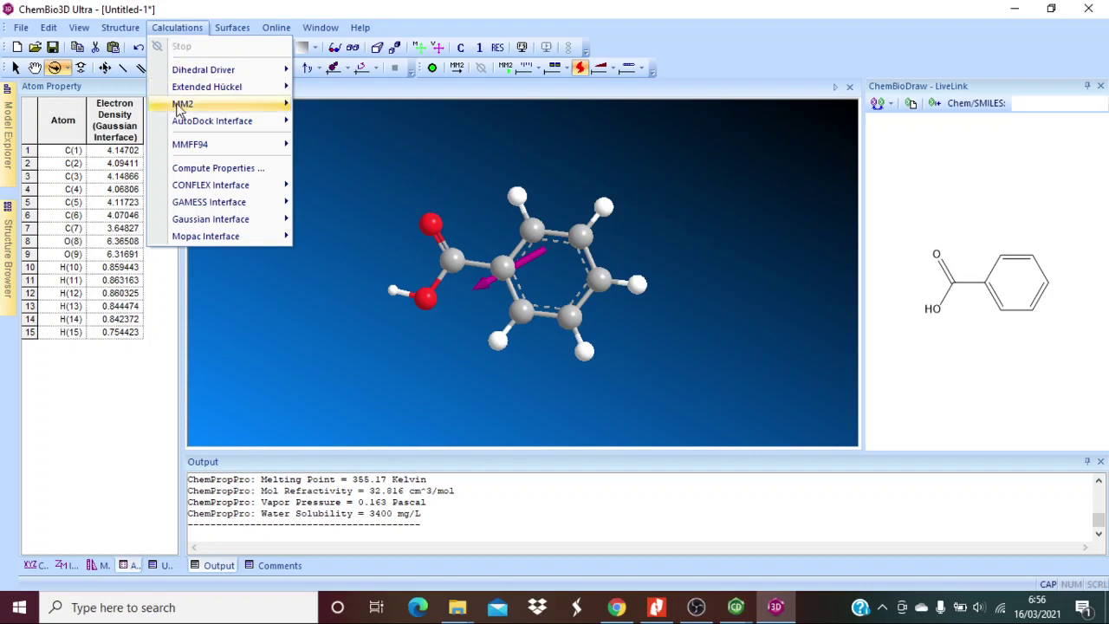
mouse_move(197, 221)
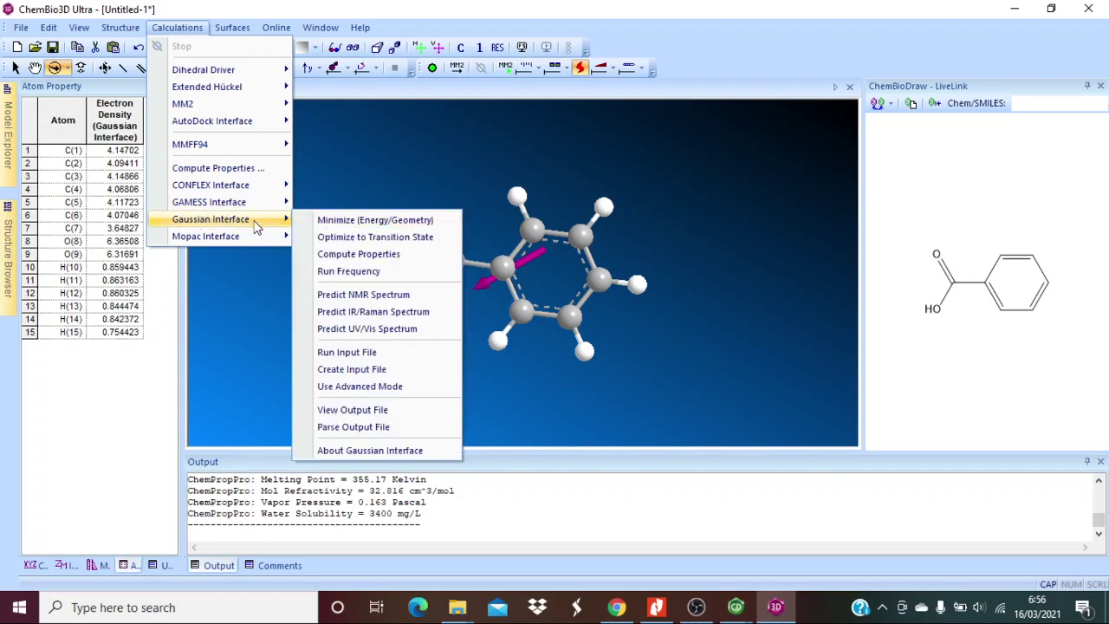
left_click(364, 295)
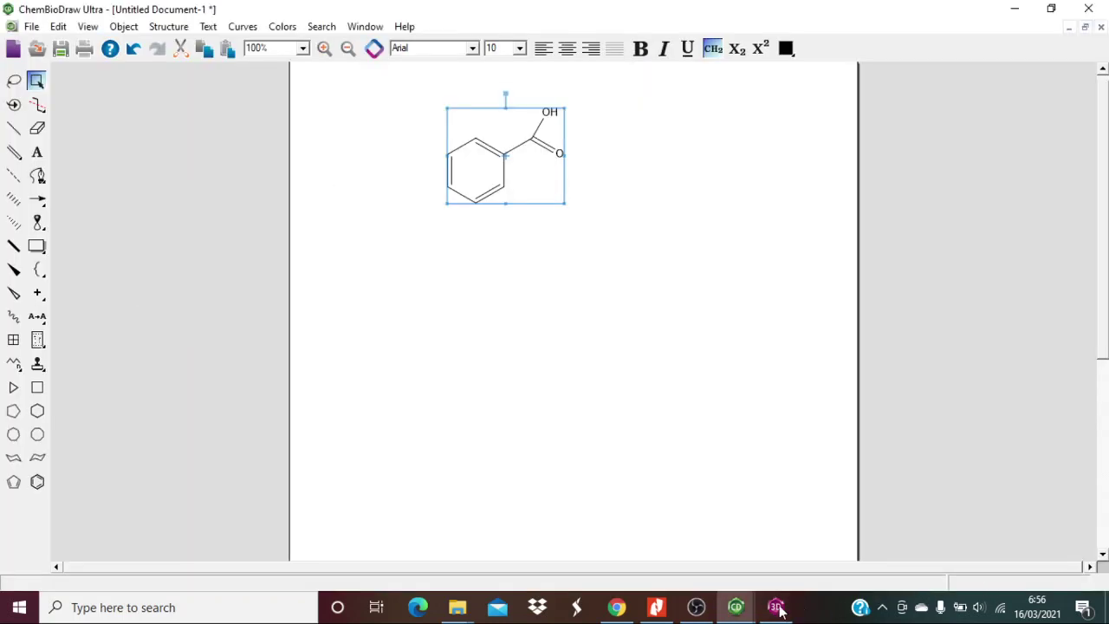
left_click(736, 608)
left_click(775, 607)
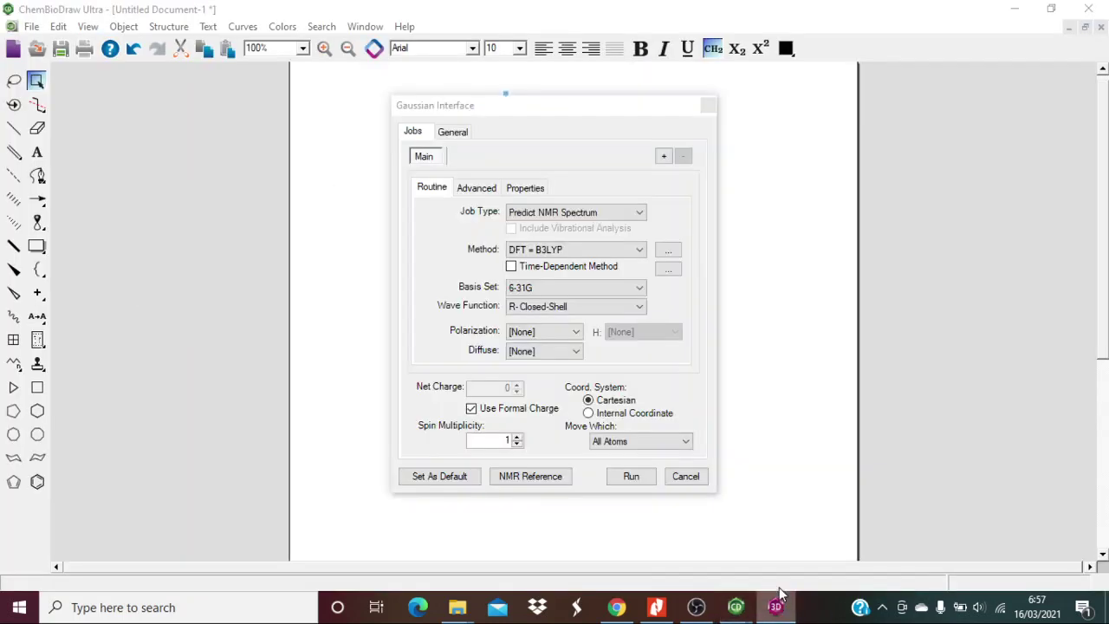
left_click(631, 248)
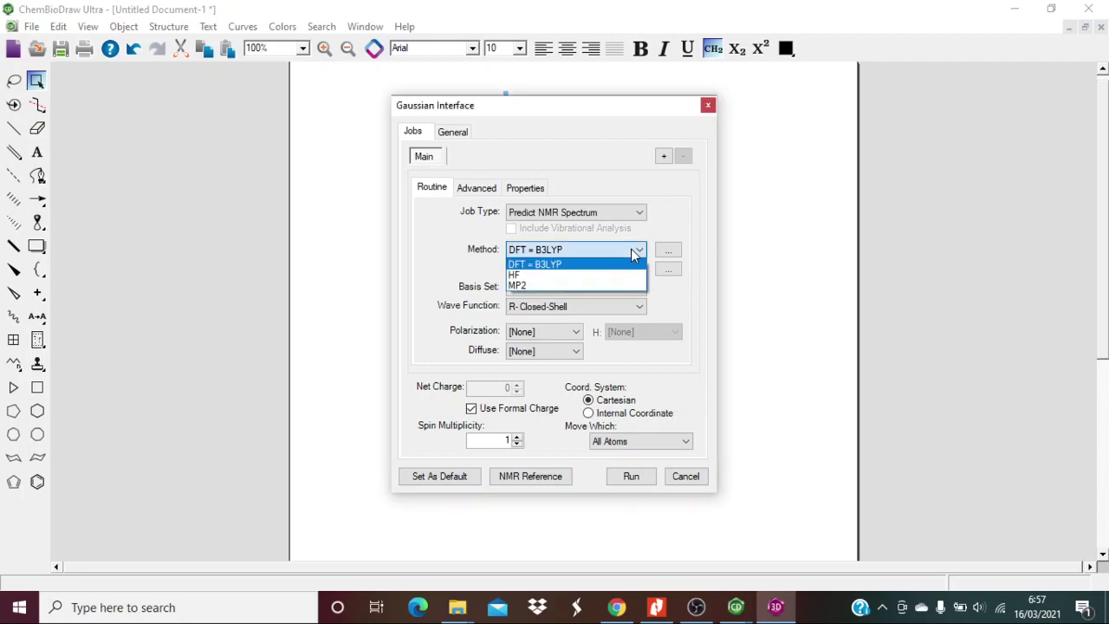
left_click(537, 275)
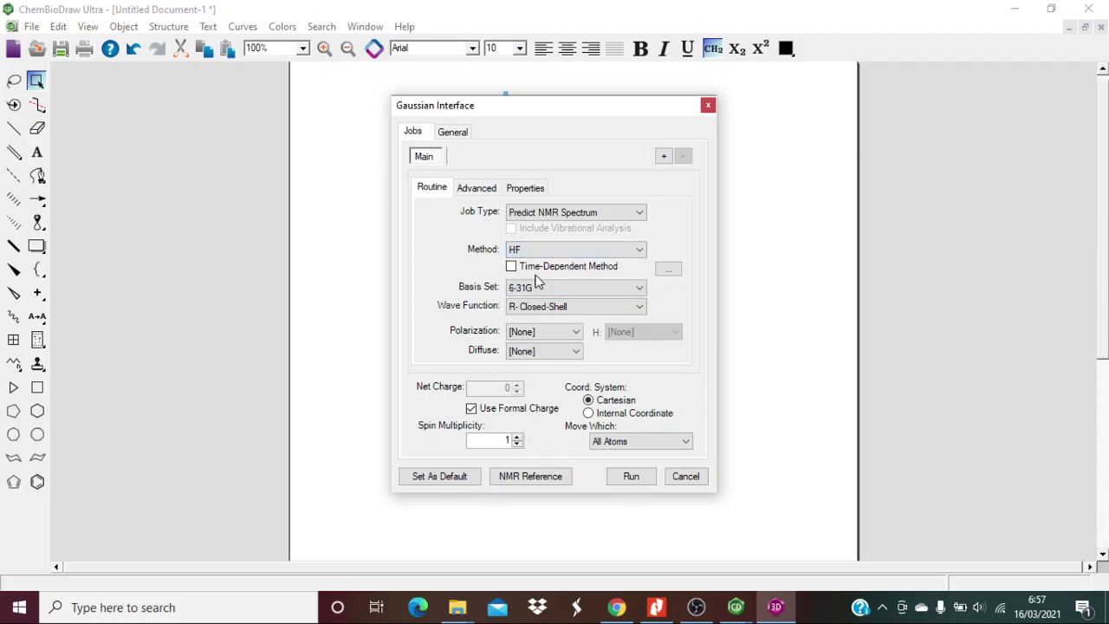
left_click(631, 476)
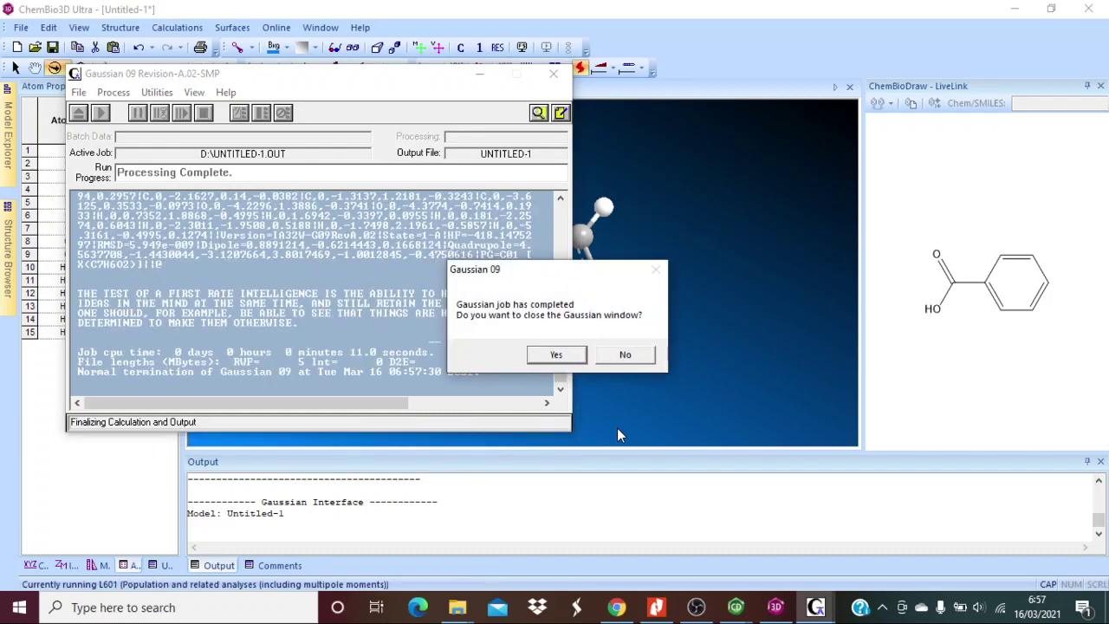
left_click(556, 356)
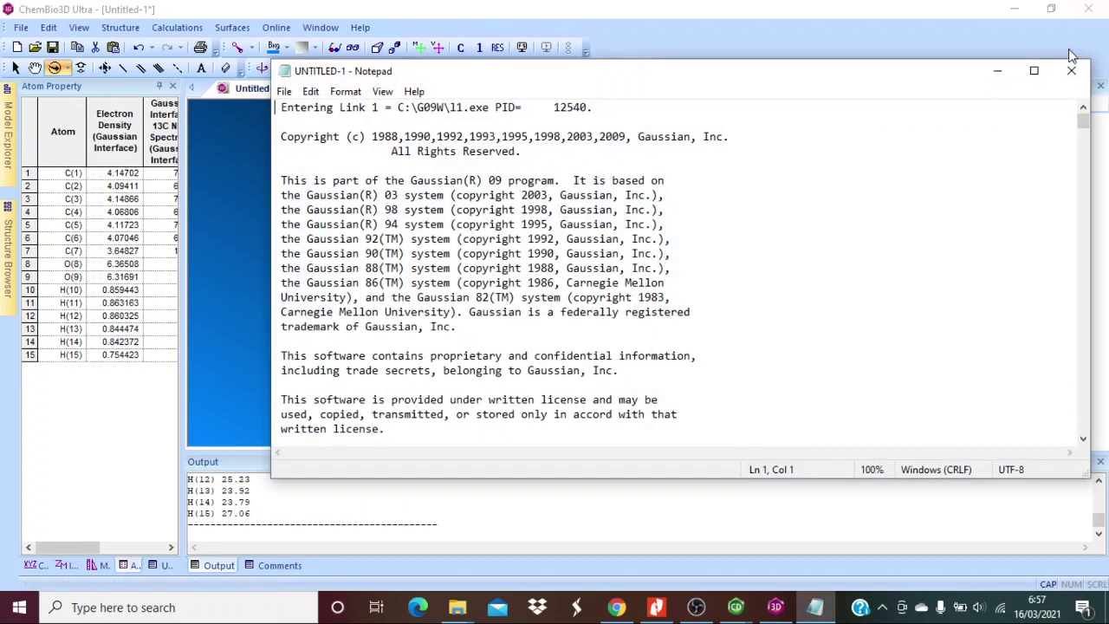
left_click(1071, 70)
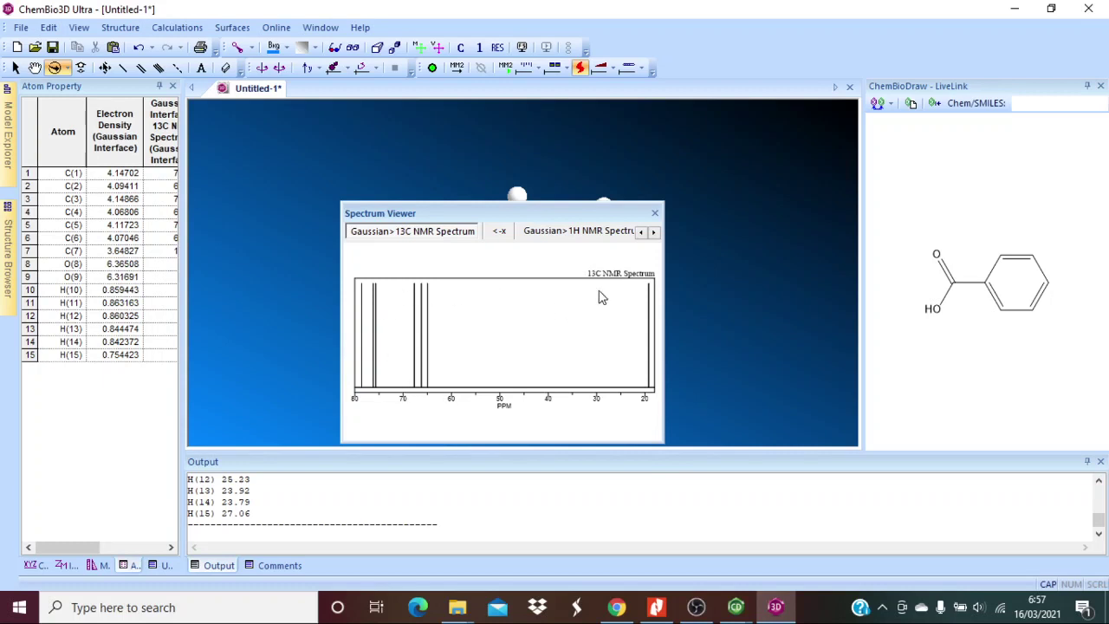
- Examine the predicted 1H and 13C NMR spectra, and enlarge the Spectrum Viewer with the 1H spectrum shown
left_click(565, 231)
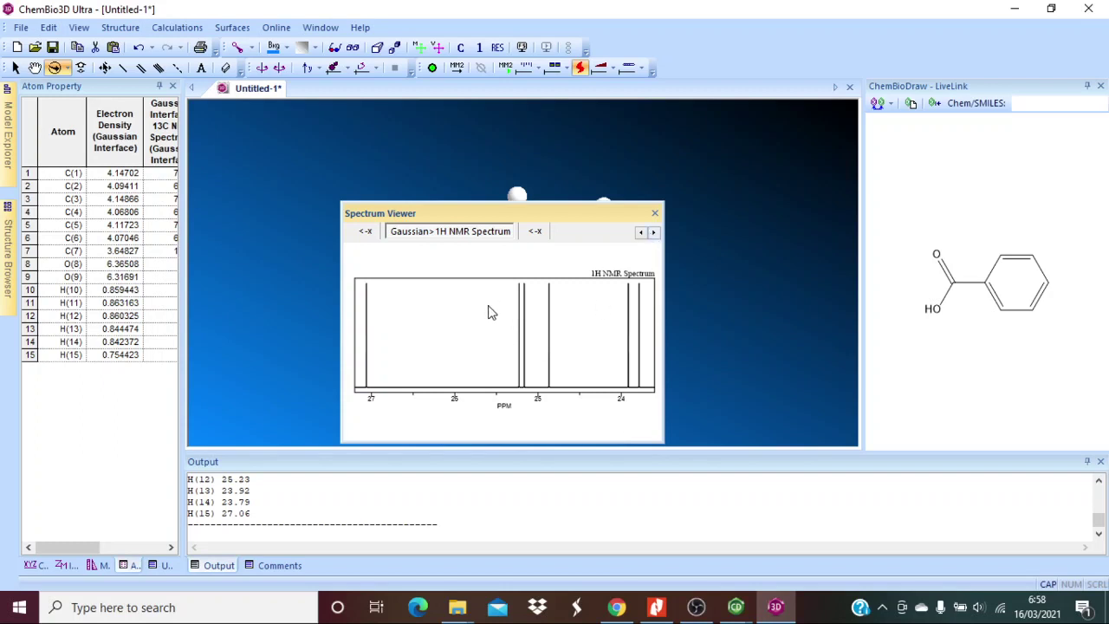
left_click(365, 232)
left_click(589, 365)
left_click(641, 232)
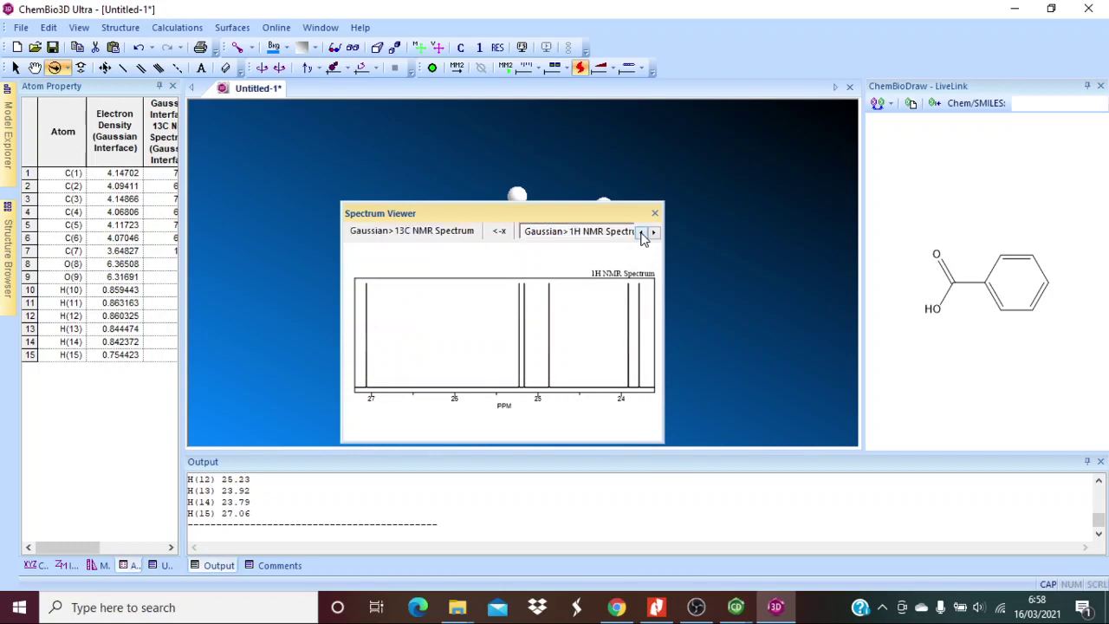
left_click(421, 232)
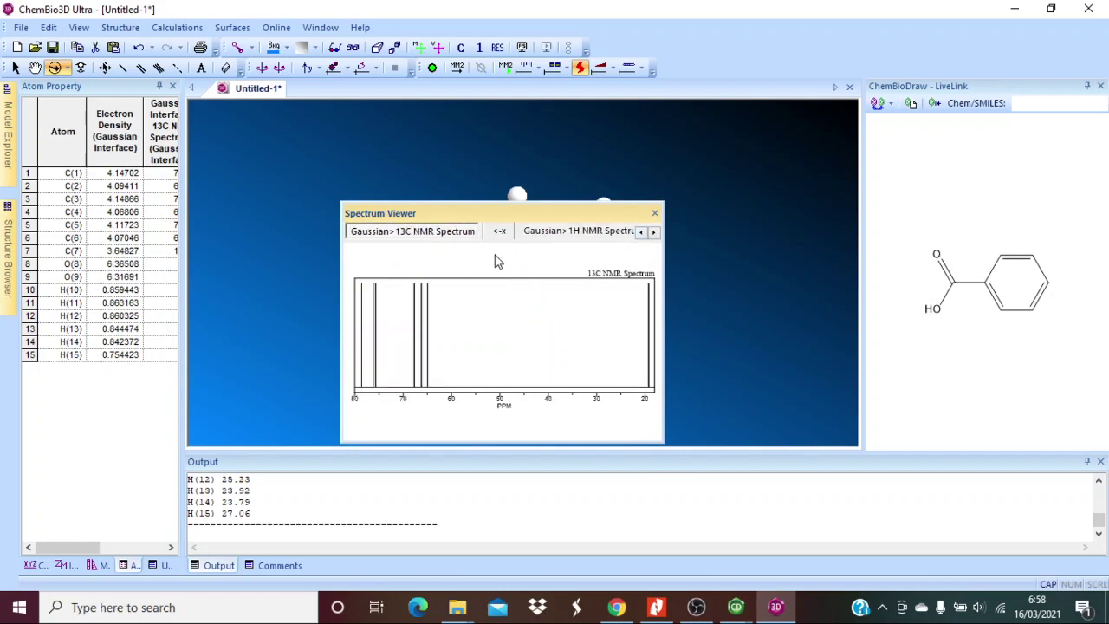
left_click(584, 236)
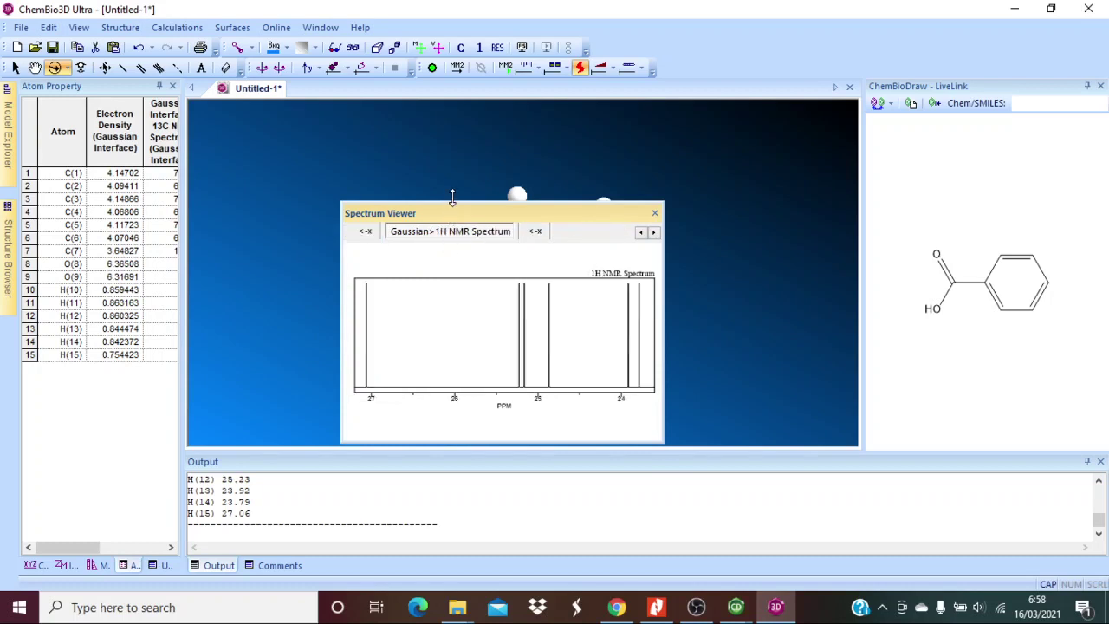
left_click_drag(450, 194, 468, 154)
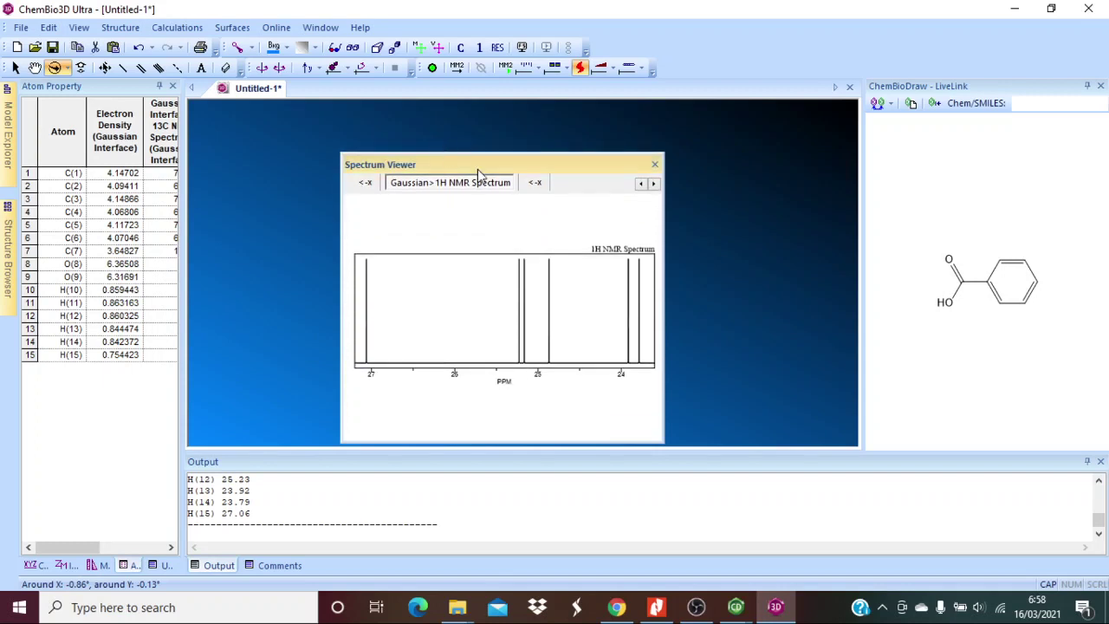
left_click_drag(664, 269, 788, 274)
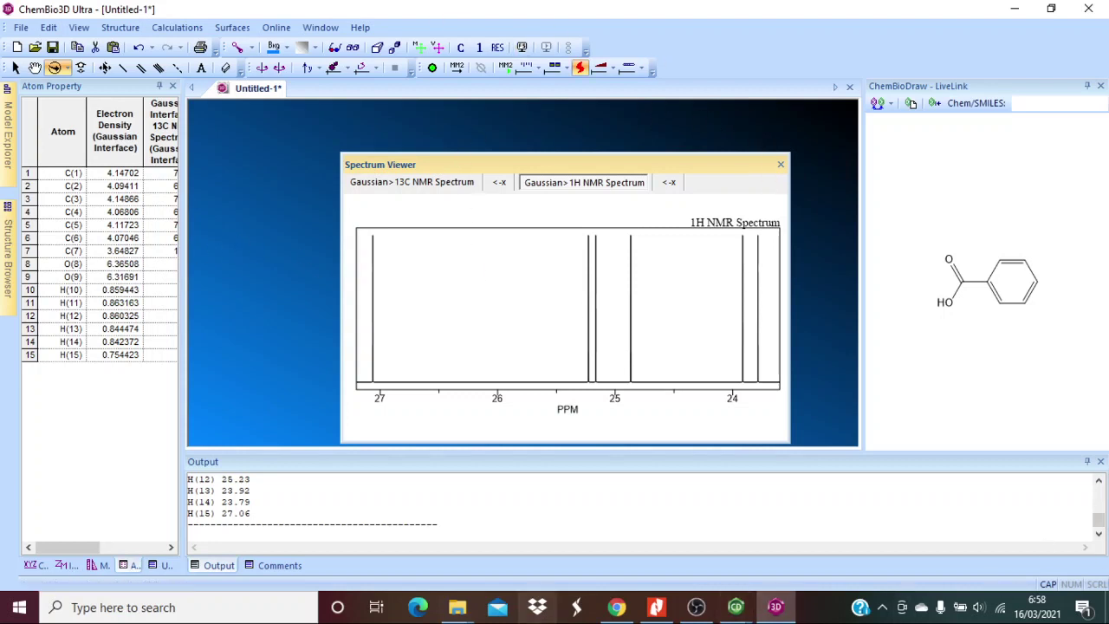
- Try to predict the model's UV/Vis spectrum through the Gaussian Interface with the BD method, and close the Gaussian window
left_click(169, 32)
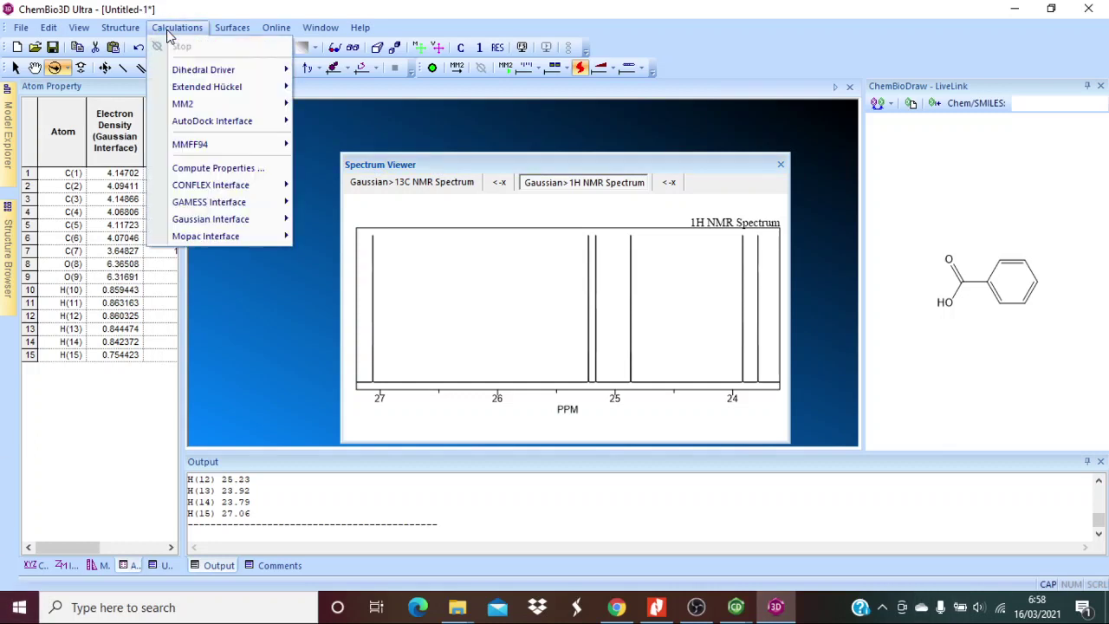
mouse_move(267, 219)
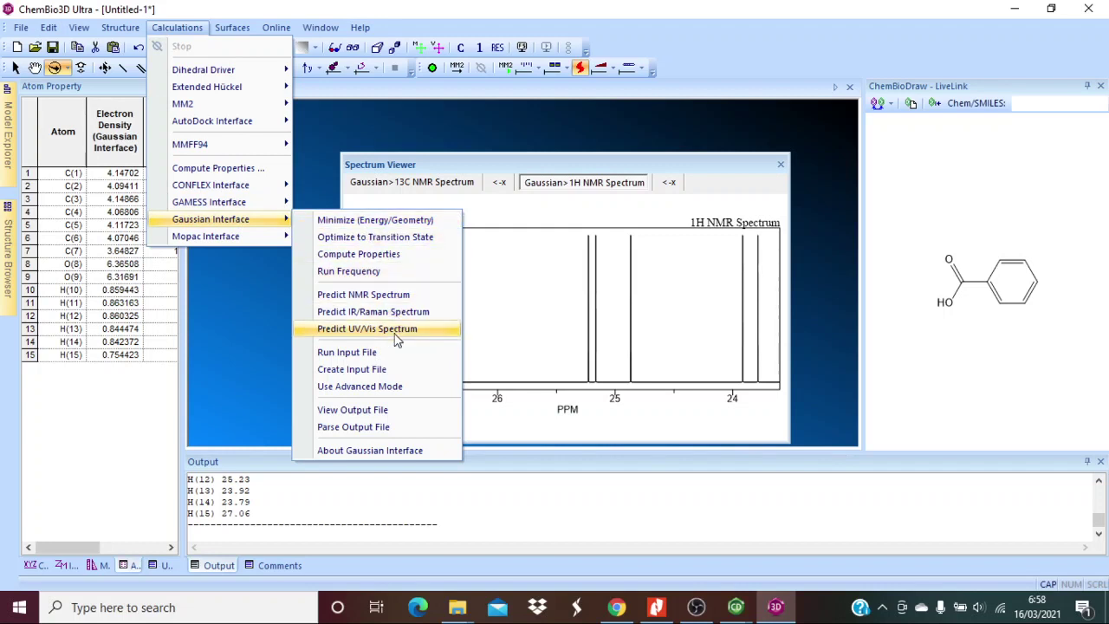
left_click(395, 330)
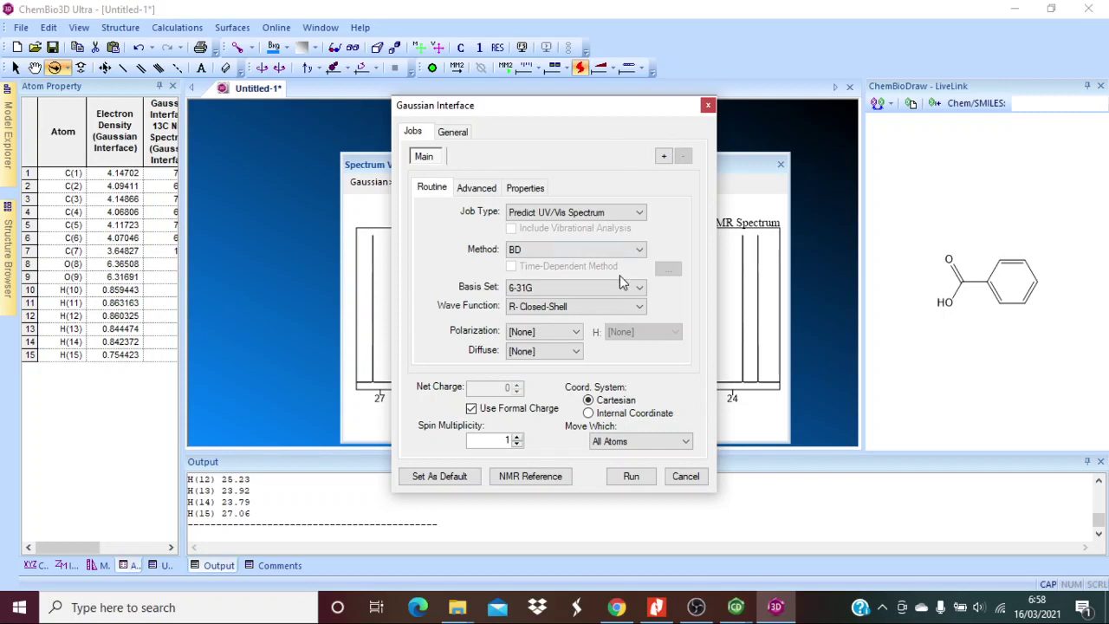
left_click(637, 252)
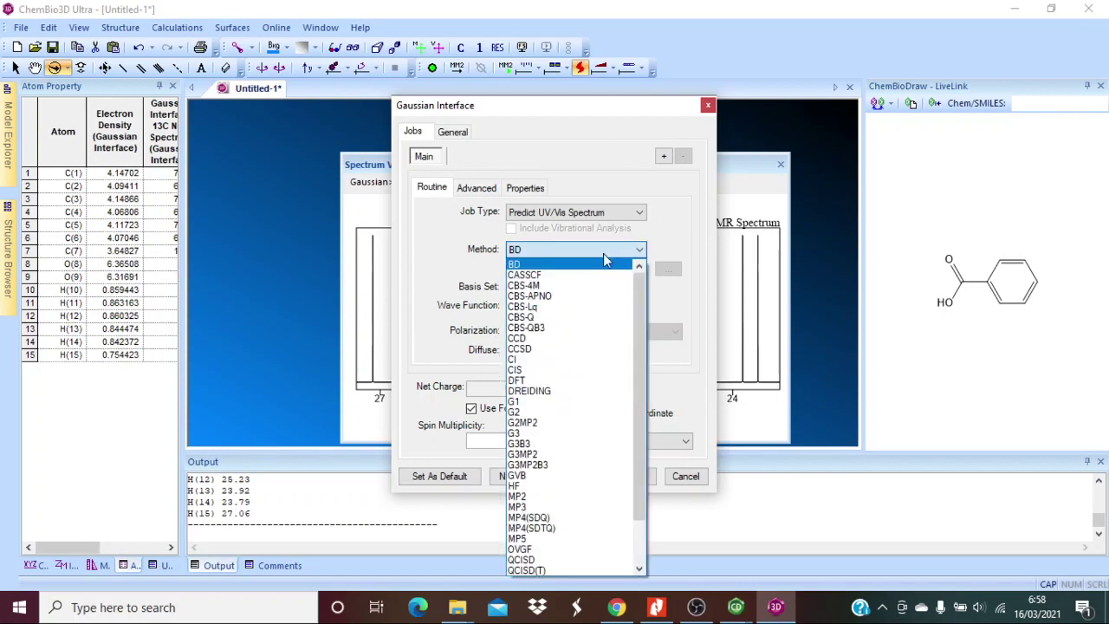
left_click(515, 265)
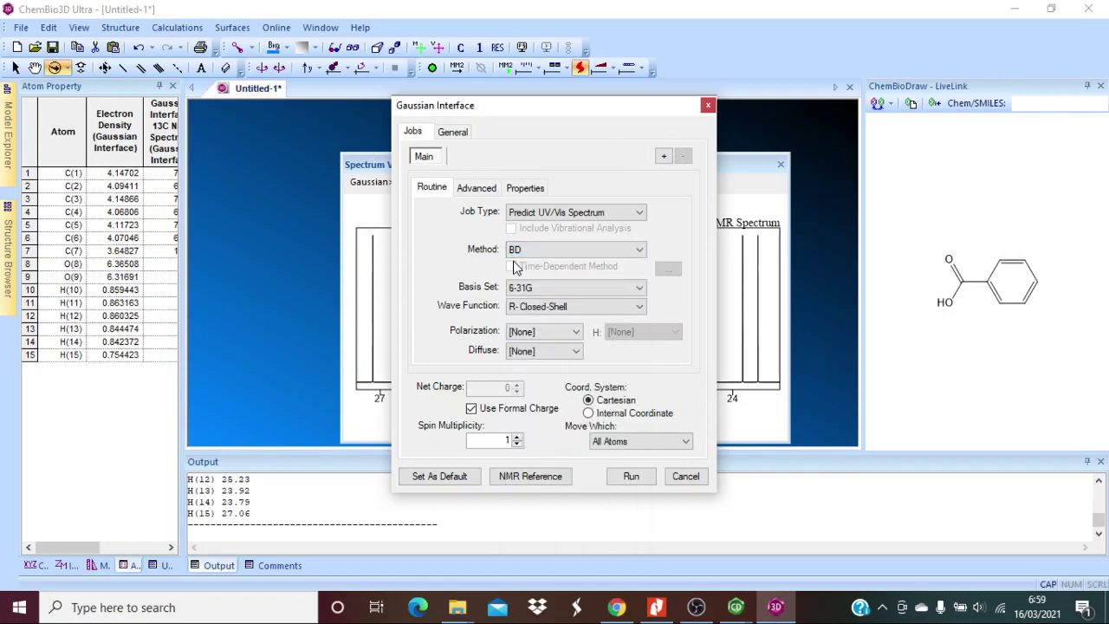
left_click(628, 480)
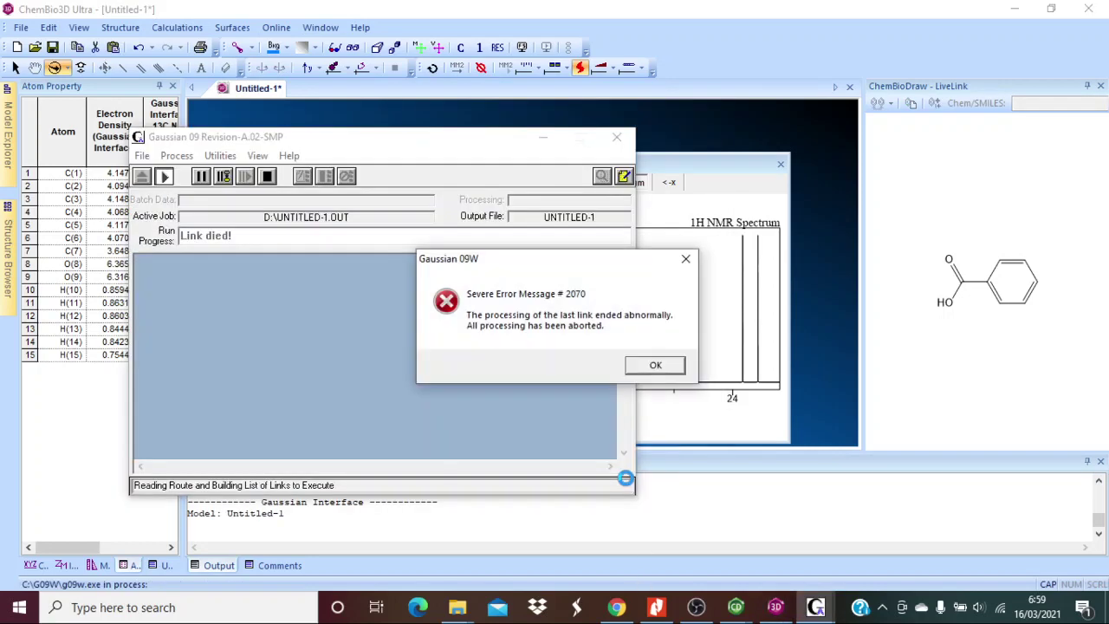
left_click(649, 366)
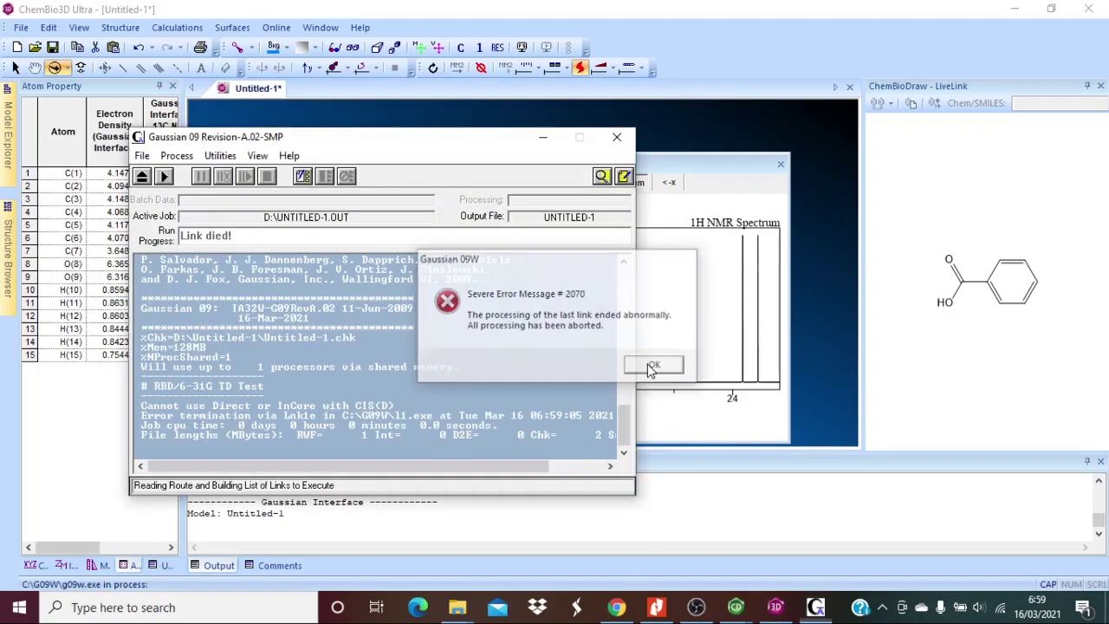
left_click(617, 137)
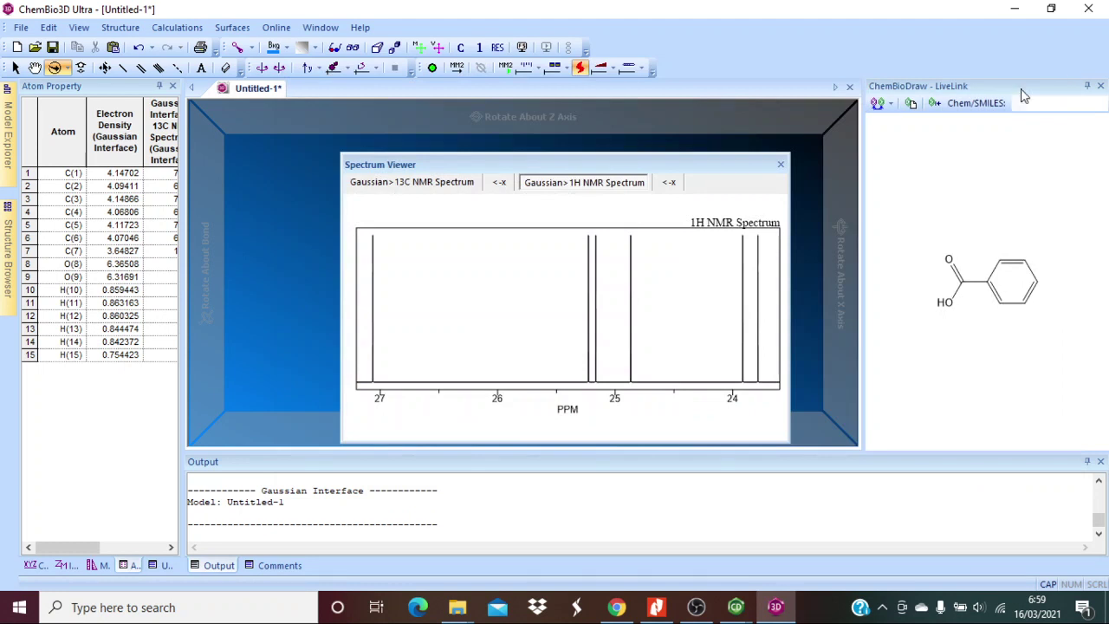
left_click(426, 186)
left_click(551, 189)
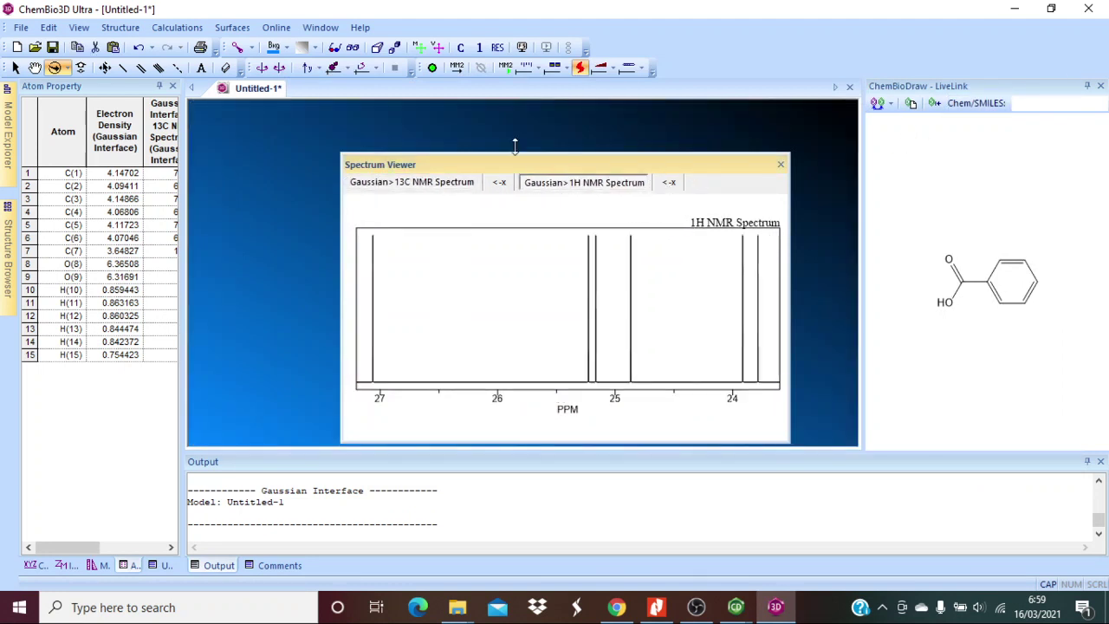
- Predict the model's UV/Vis spectrum through the Gaussian Interface with the HF method, and close the Gaussian window and its text output
left_click(182, 28)
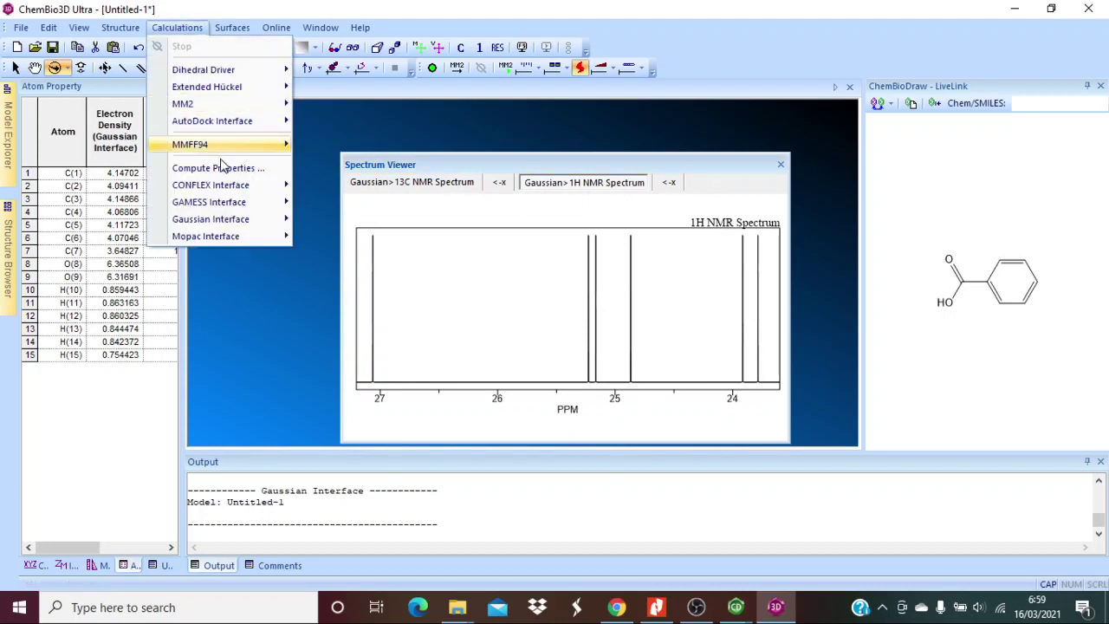
mouse_move(236, 220)
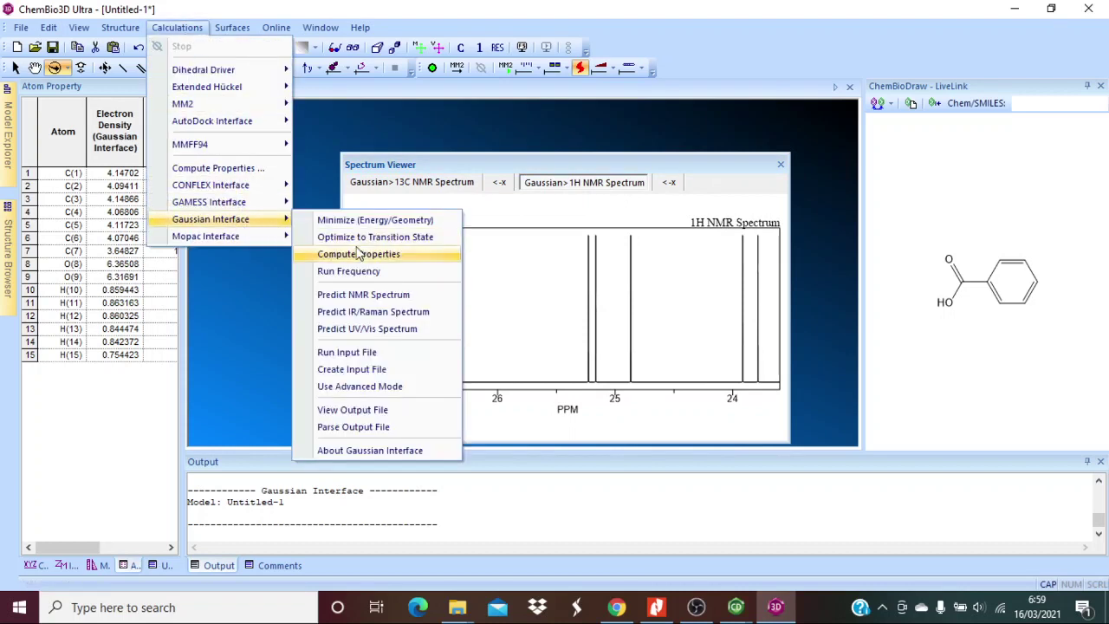
left_click(345, 338)
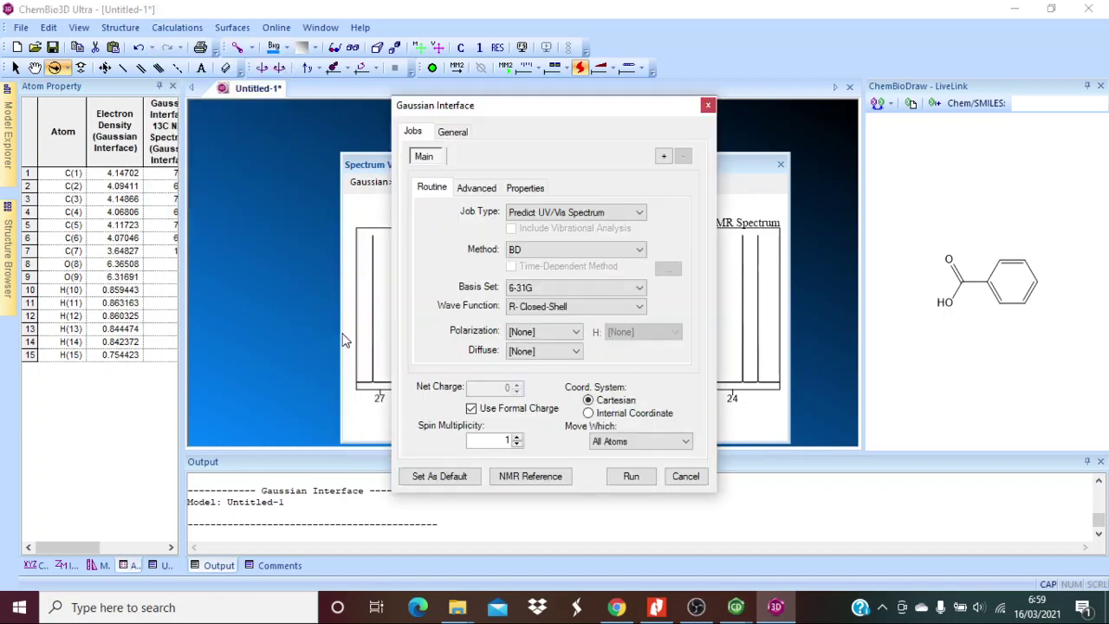
left_click(639, 250)
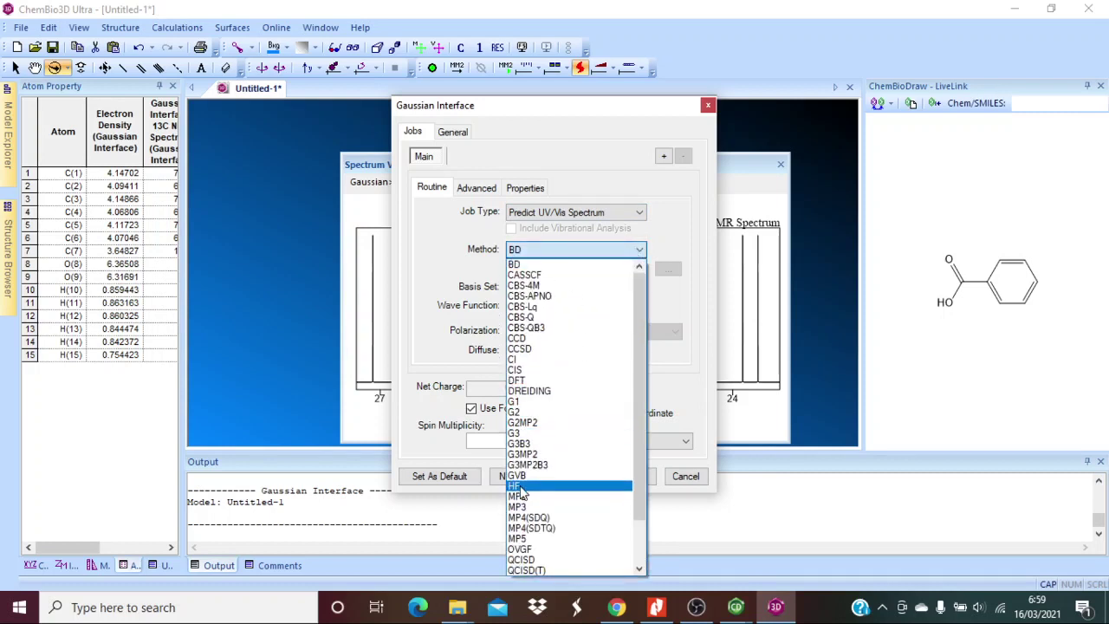
left_click(520, 487)
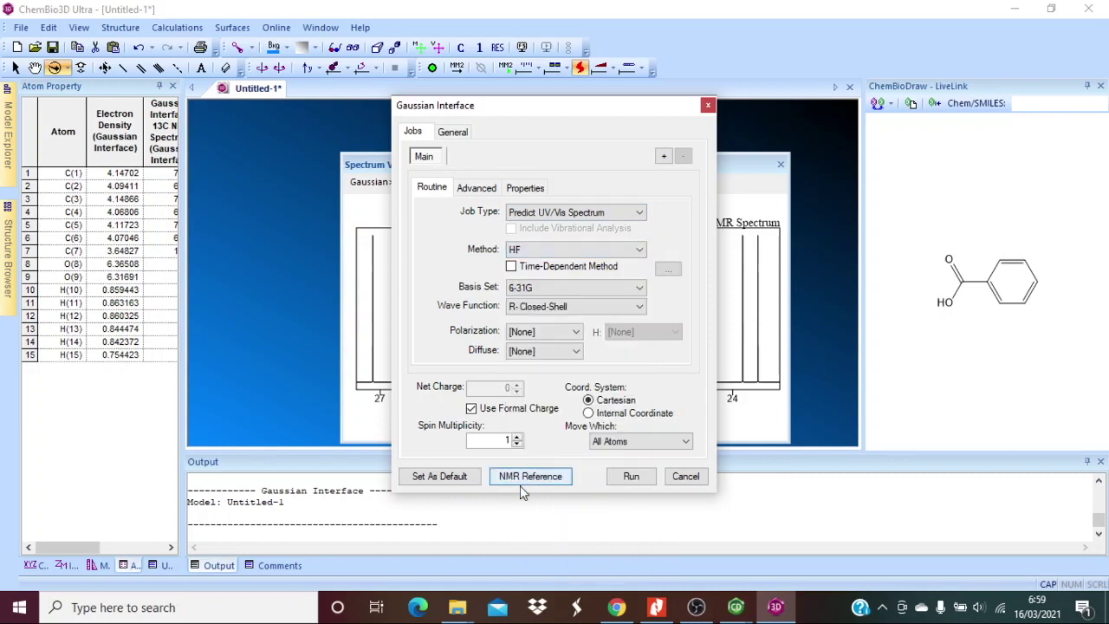
left_click(629, 478)
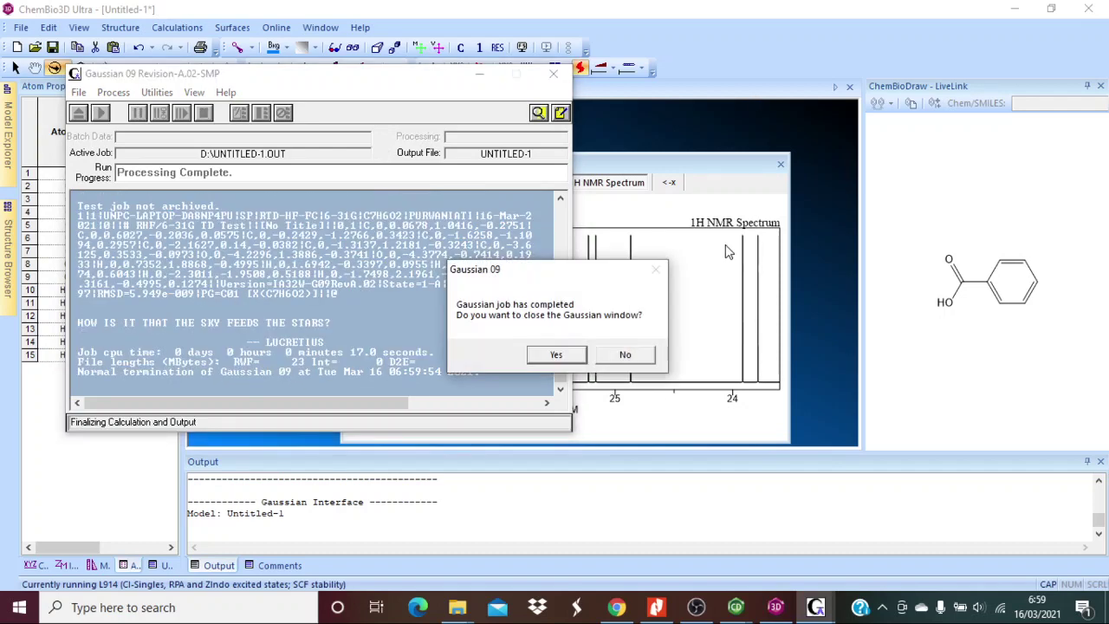
left_click(565, 356)
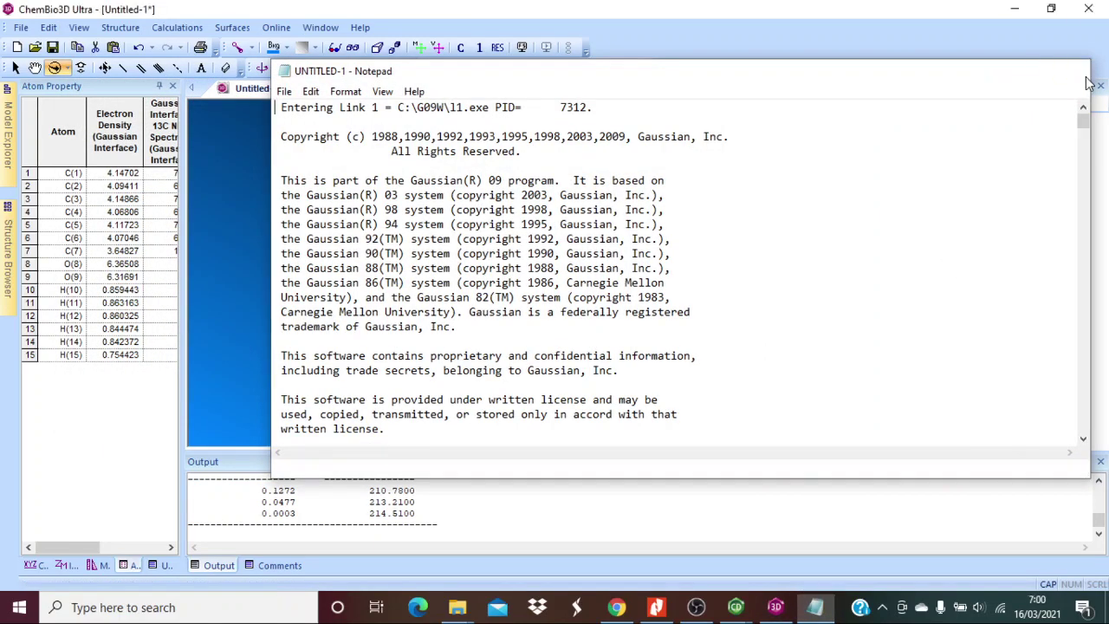
left_click(1088, 72)
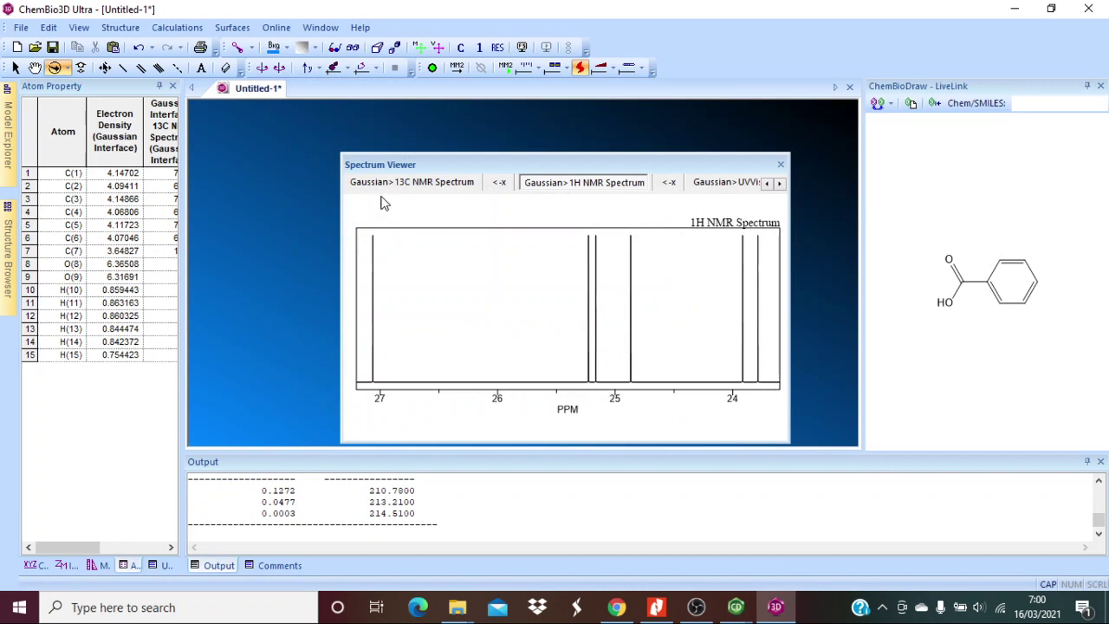
- Examine the predicted UV/Vis spectrum in the Spectrum Viewer, switching briefly to the 1H NMR spectrum and back
left_click(712, 183)
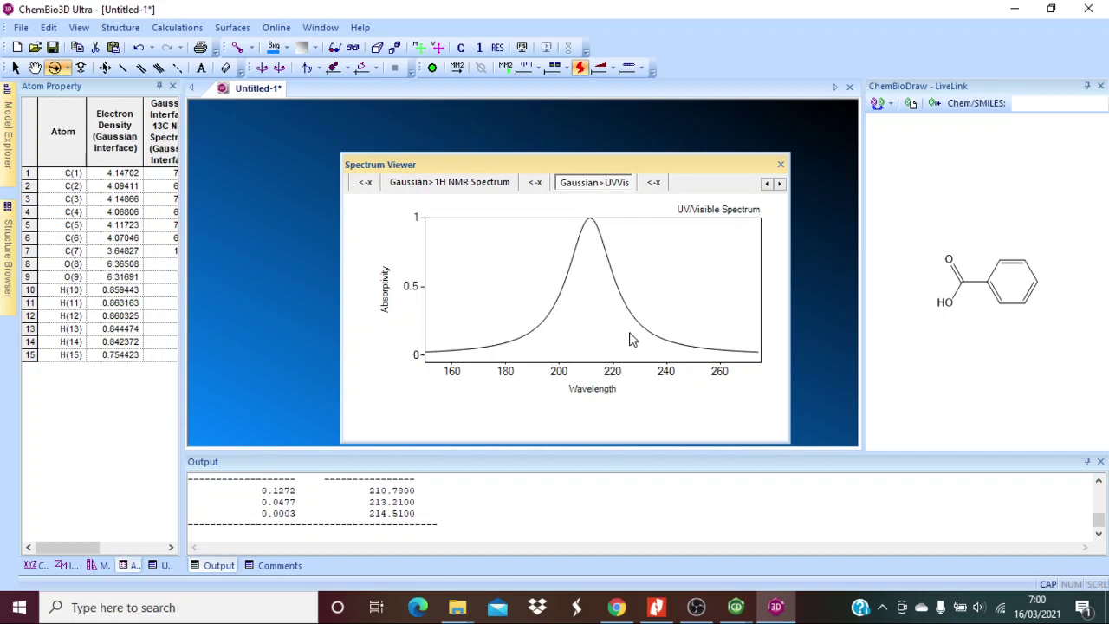
left_click(455, 180)
left_click(726, 184)
- Try to predict the model's IR/Raman spectrum through the Gaussian Interface with the AM1 method, and close the Gaussian window
left_click(174, 28)
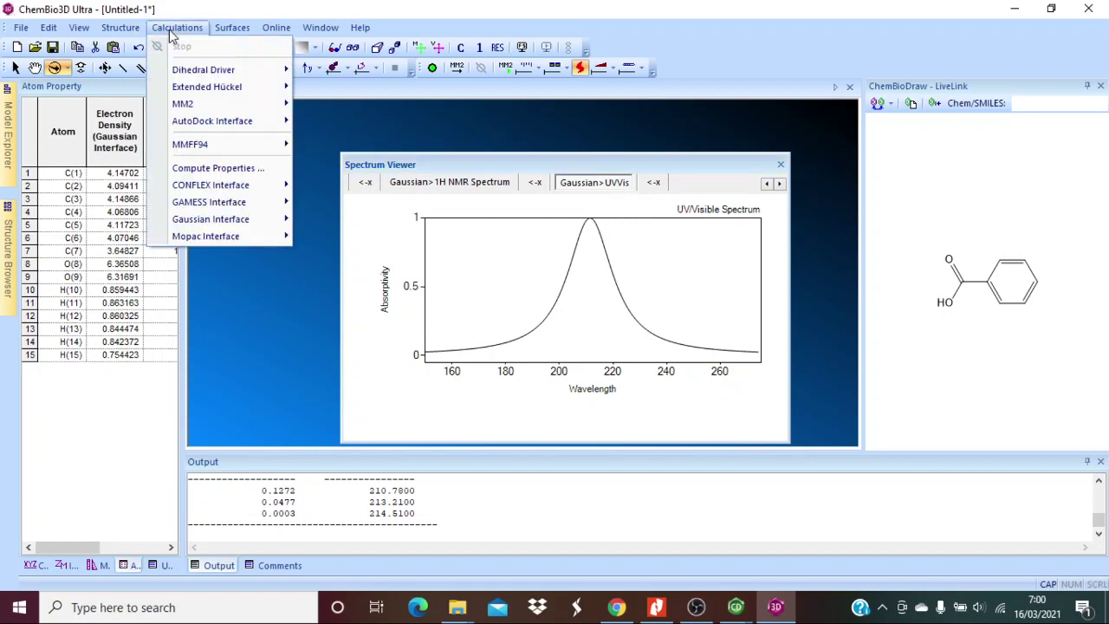
mouse_move(232, 219)
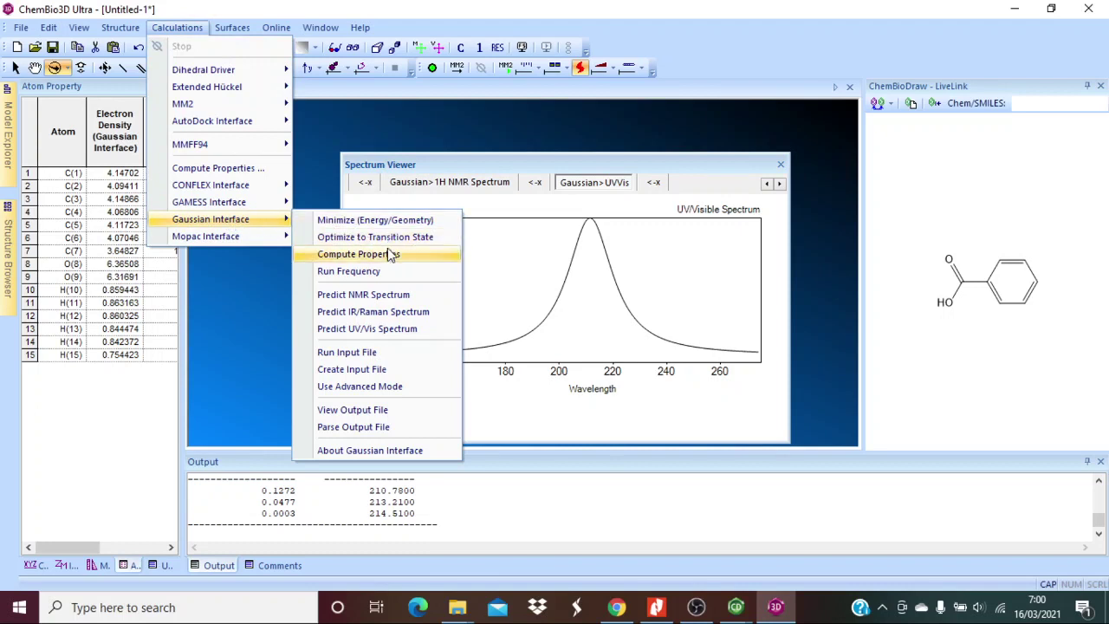
left_click(373, 313)
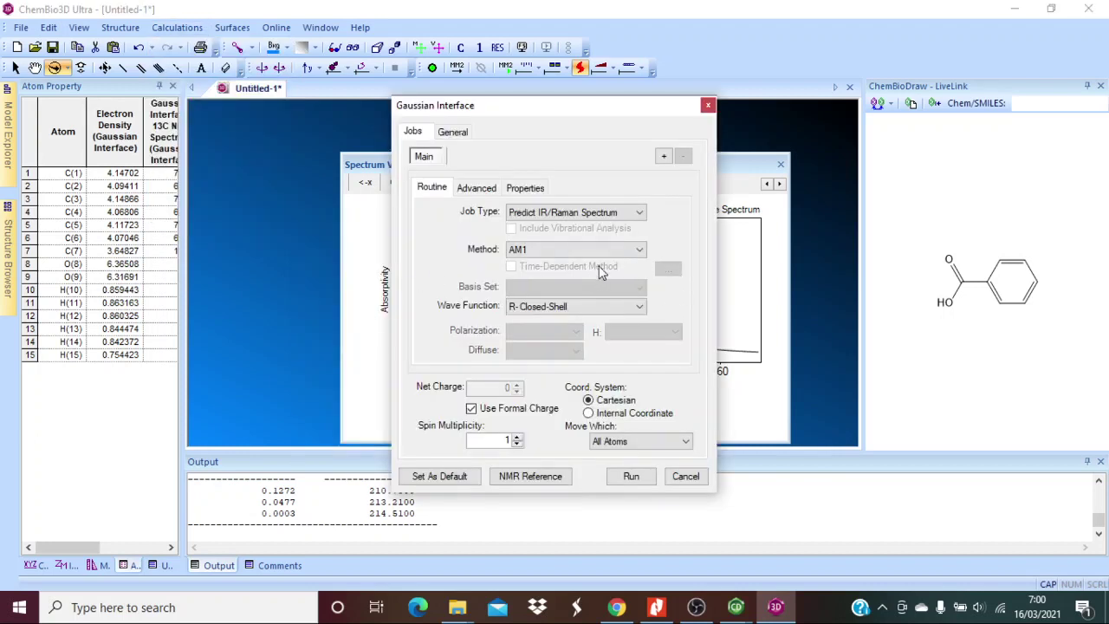
left_click(632, 478)
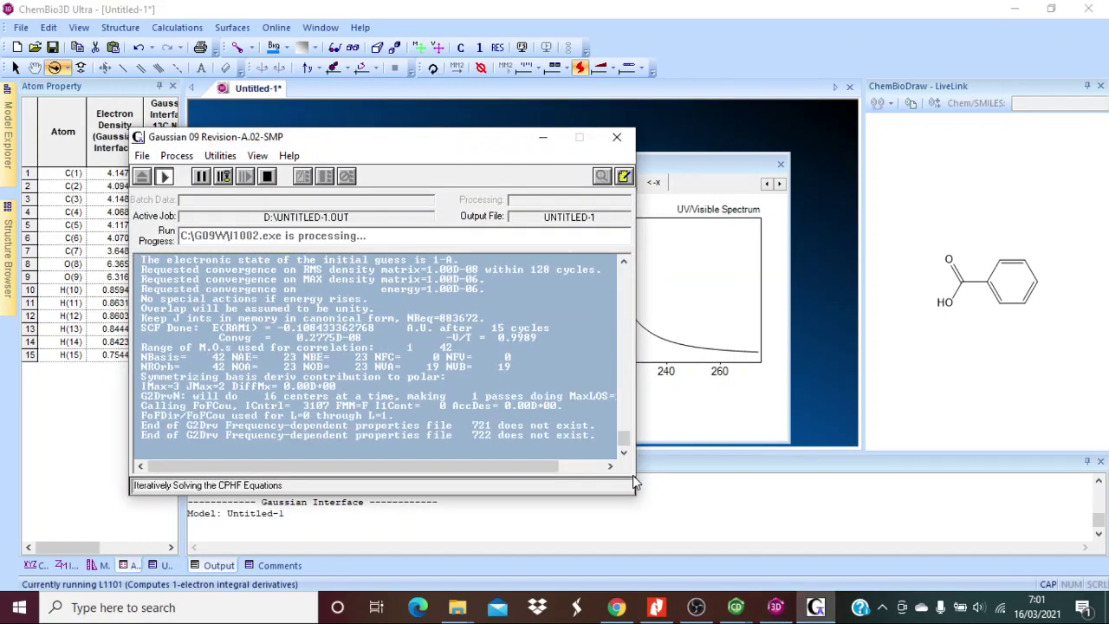
left_click(565, 356)
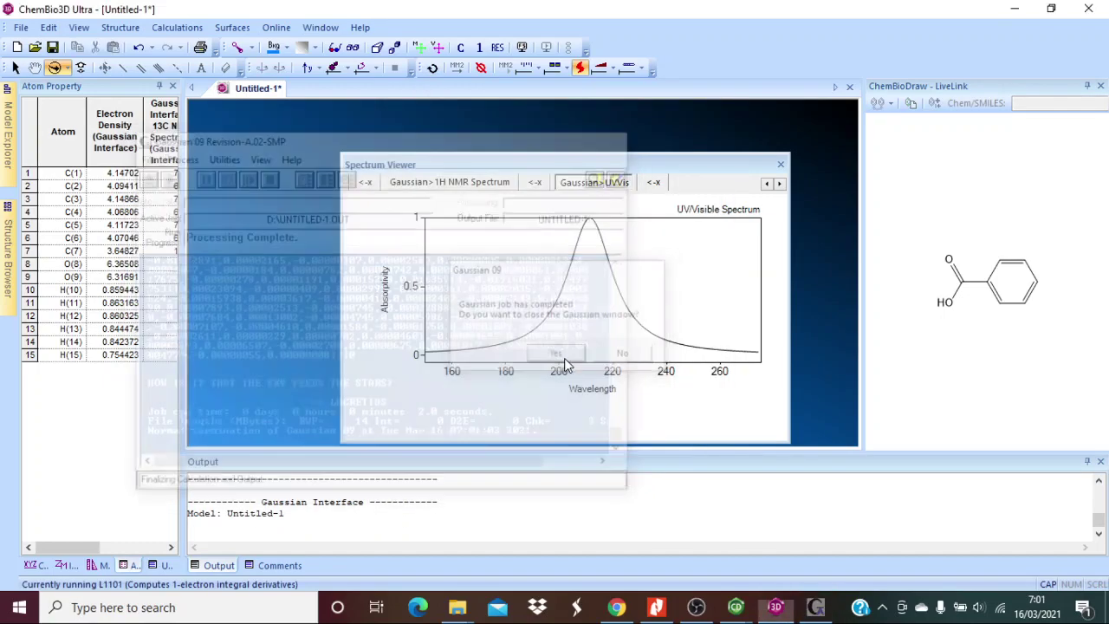
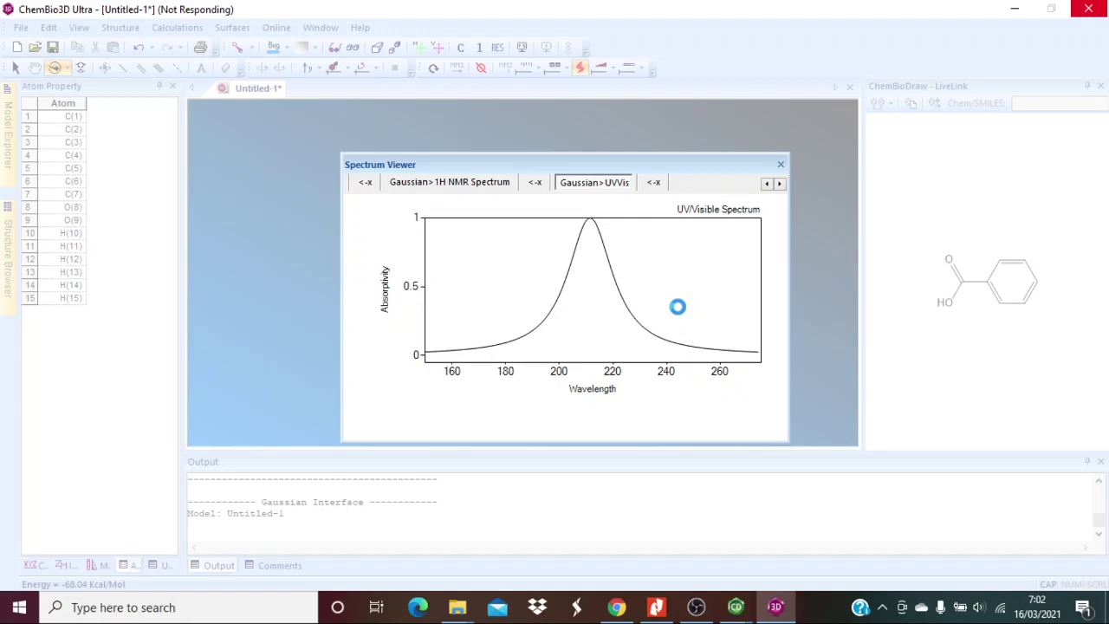
left_click(696, 607)
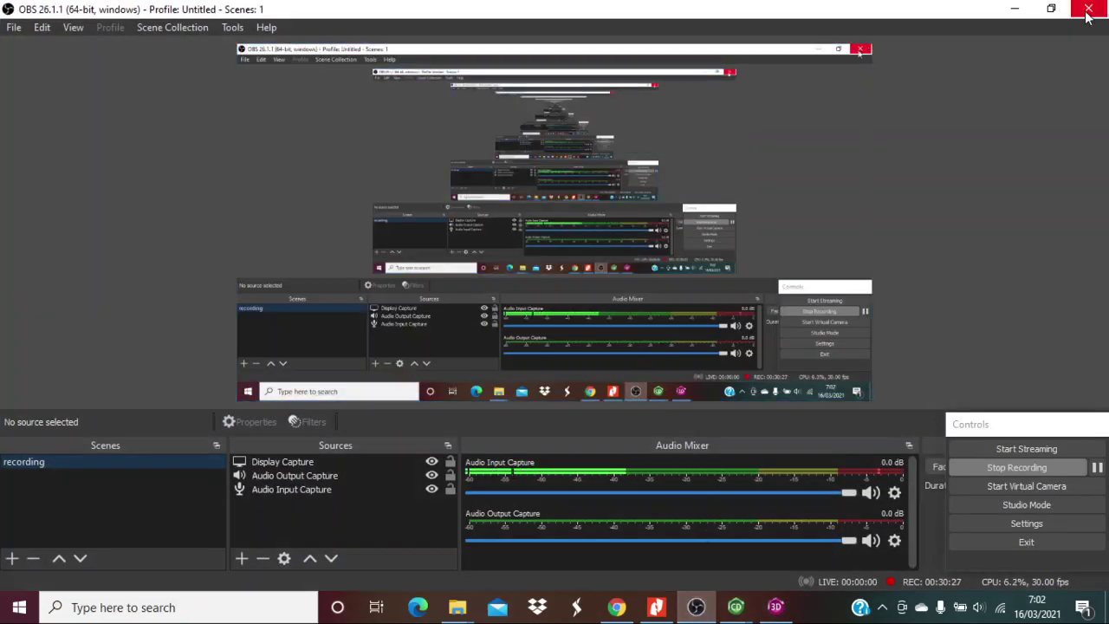
left_click(15, 28)
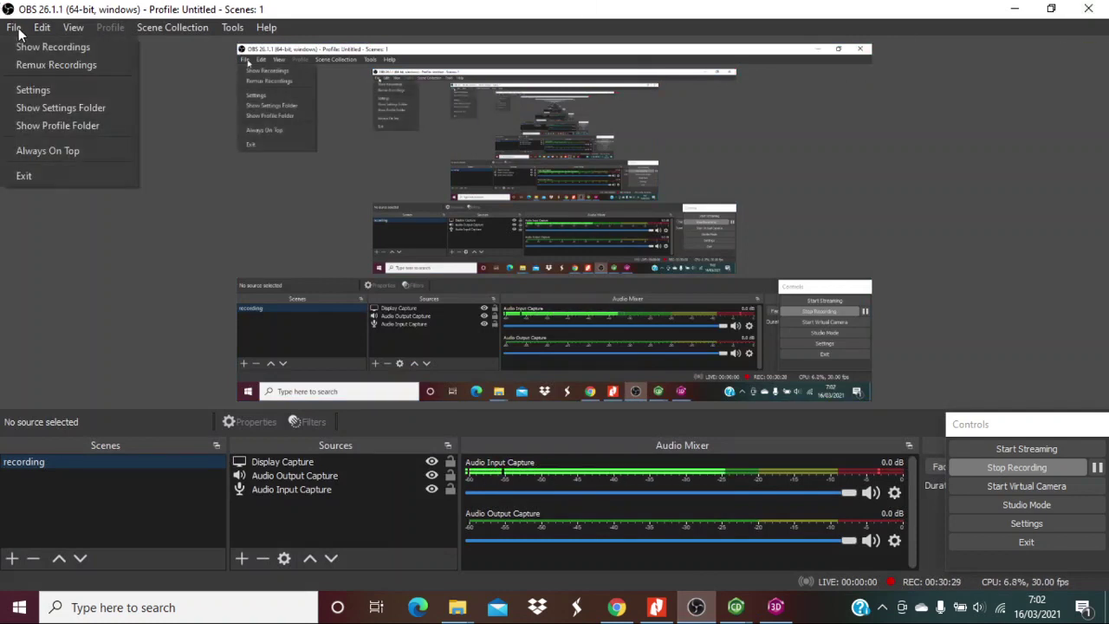
left_click(50, 48)
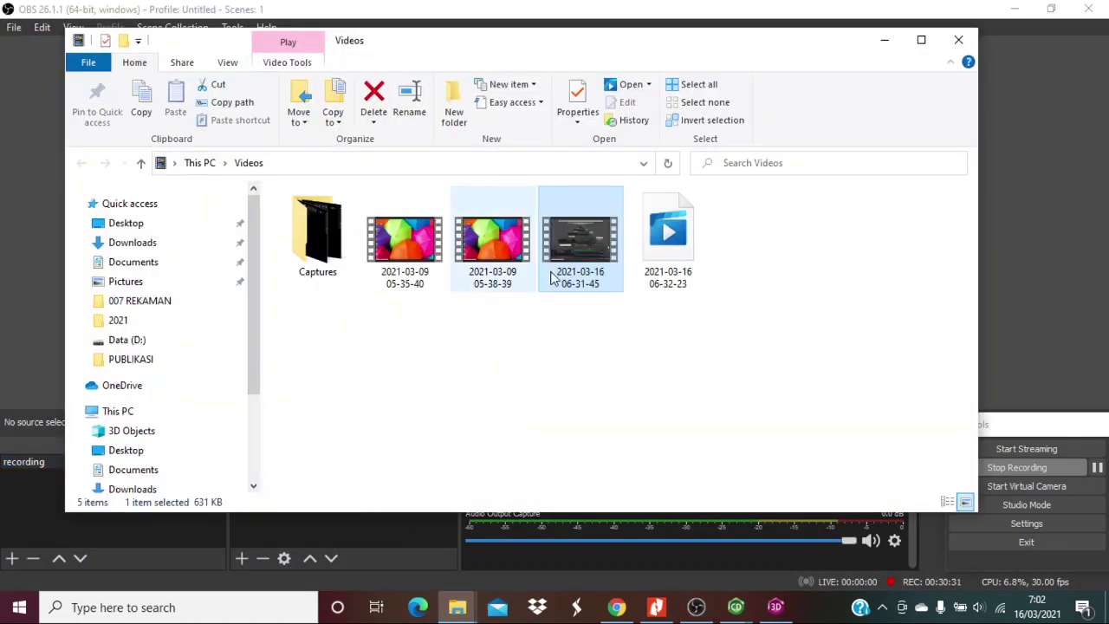
left_click(673, 251)
double_click(674, 251)
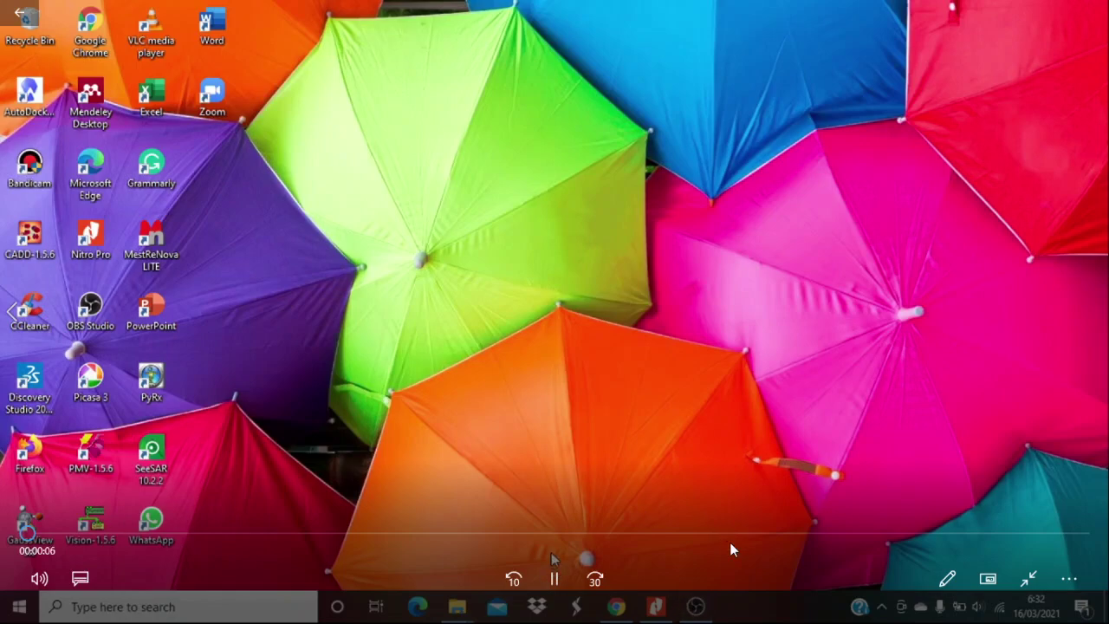
- Review the beginning of the playing recording and minimize the video player
key("alt+F4")
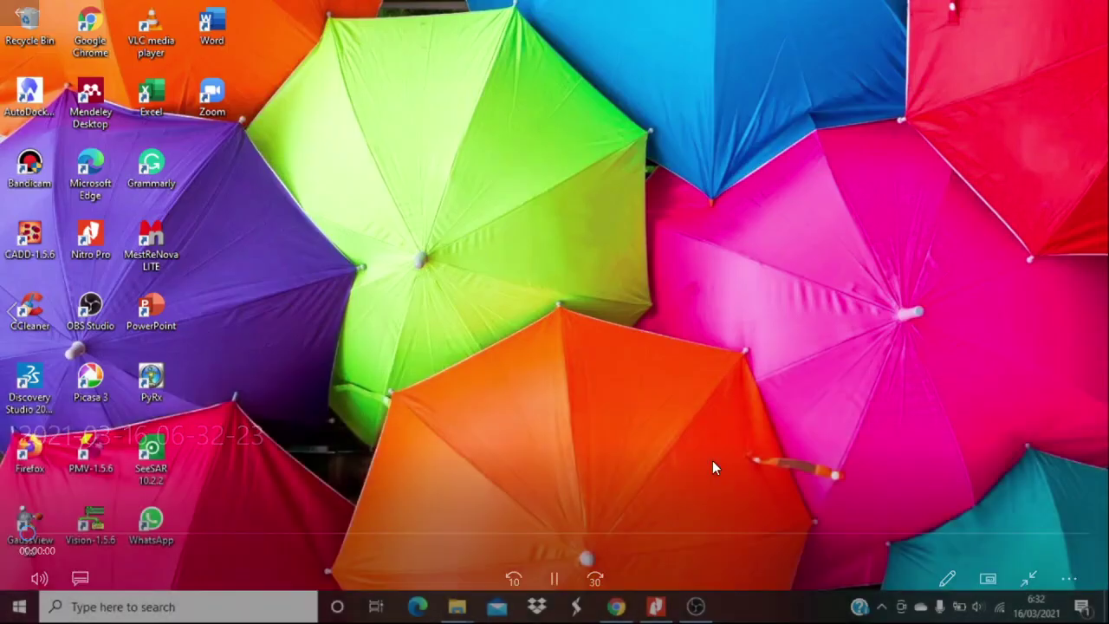
mouse_move(713, 538)
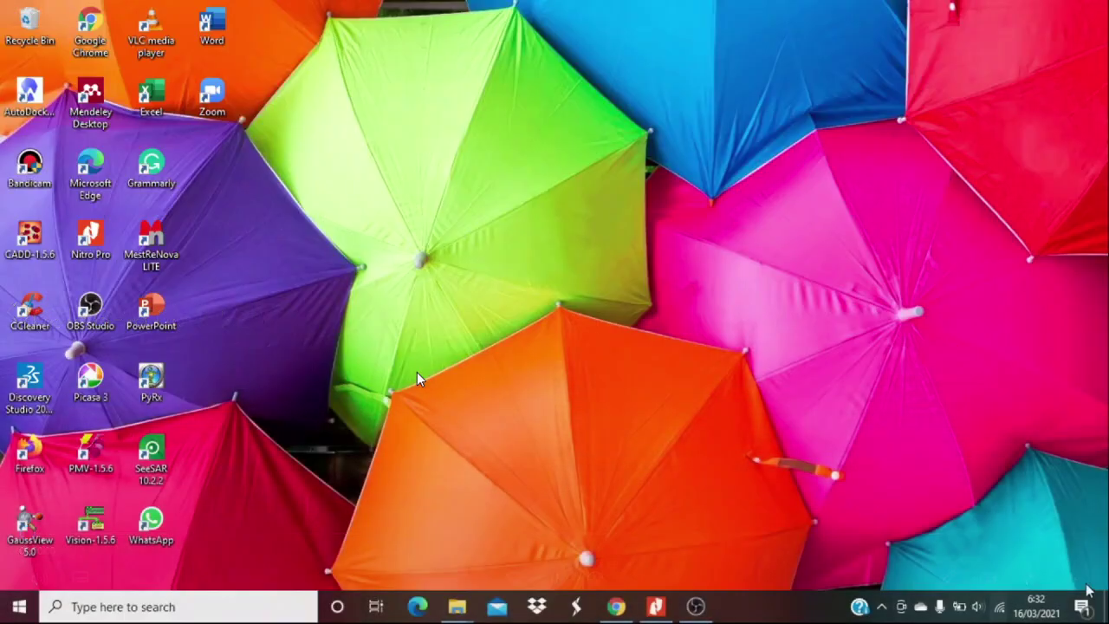
mouse_move(739, 581)
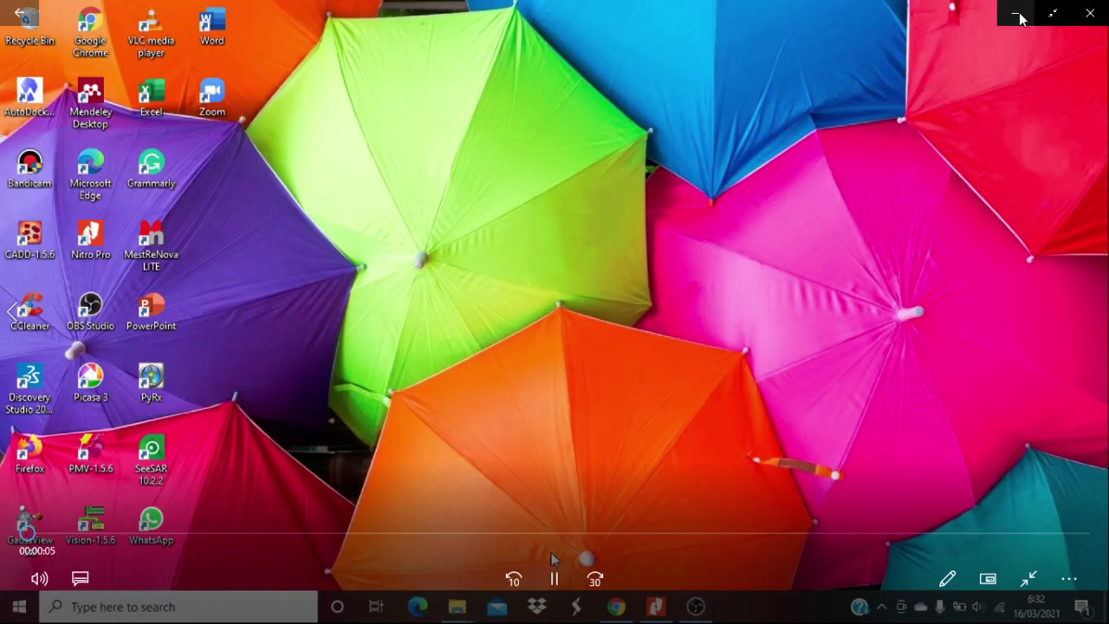
left_click(1020, 16)
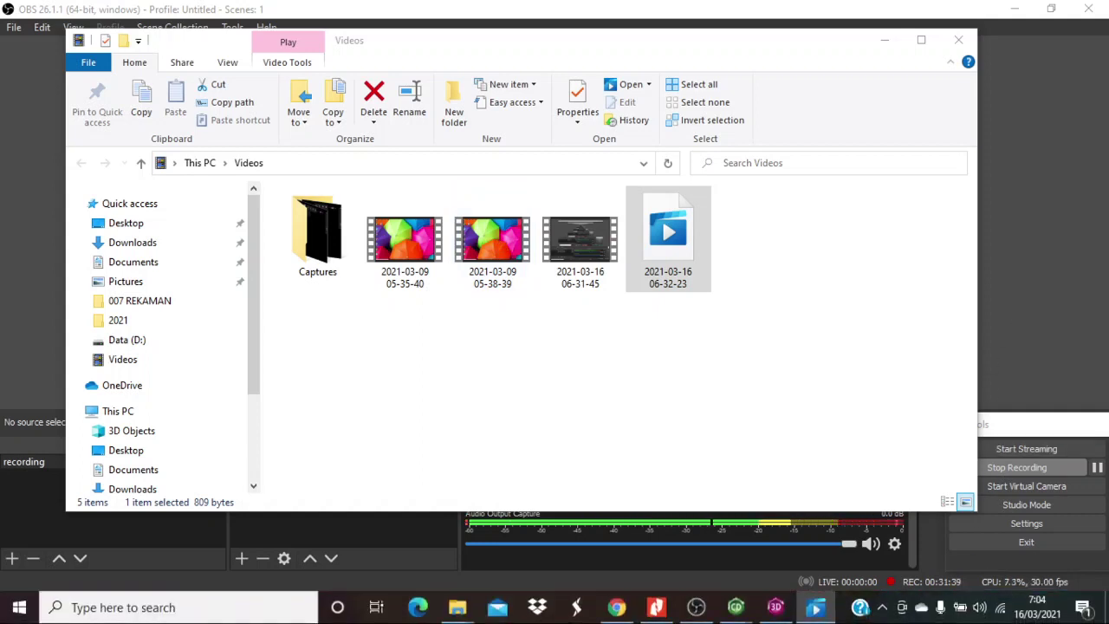
- Switch back to ChemBio3D, force the unresponsive program to close, and also close the video player
left_click(782, 614)
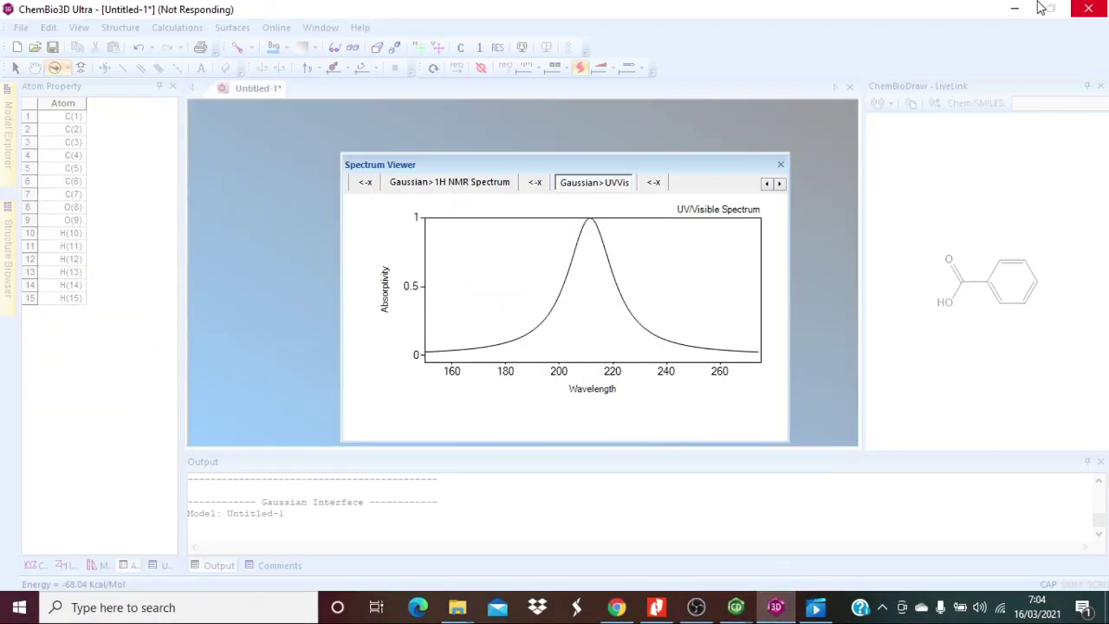
left_click(1088, 10)
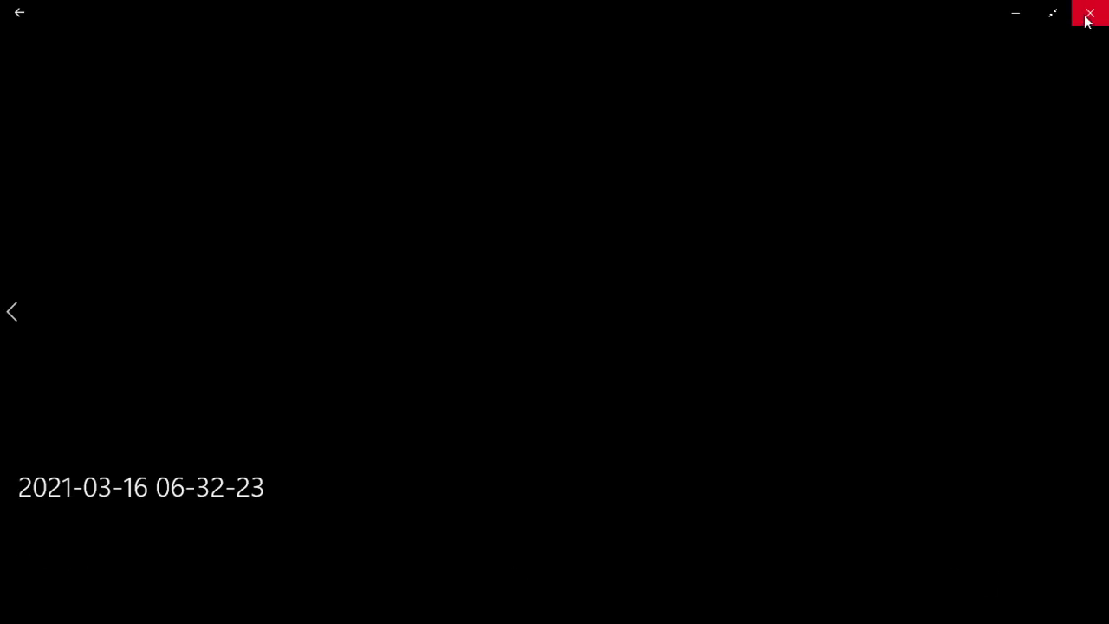
left_click(1087, 13)
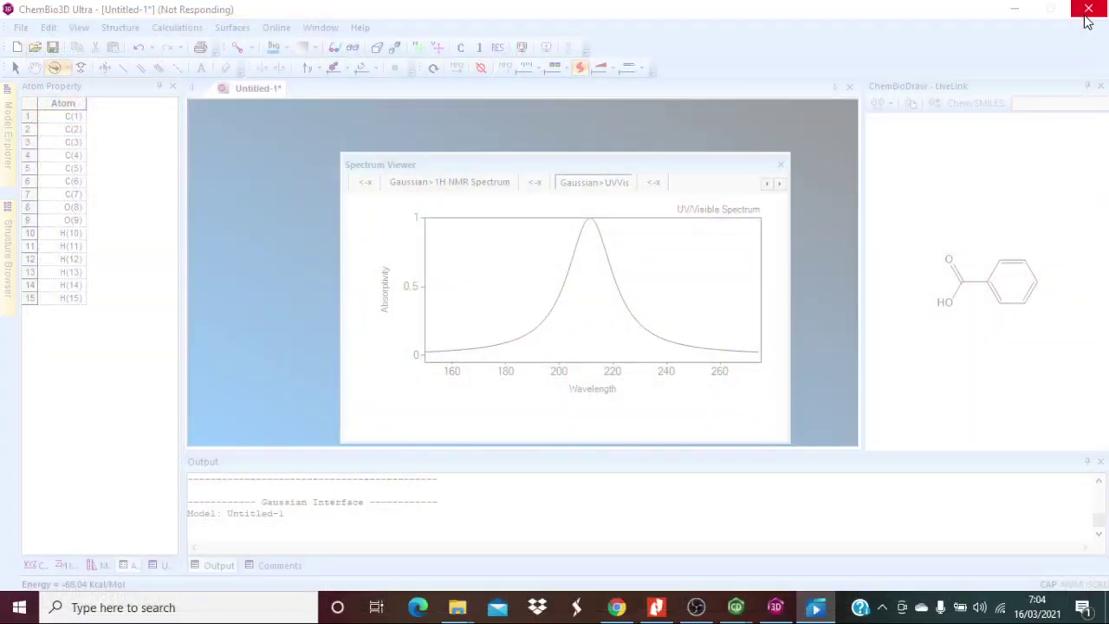
left_click(1090, 8)
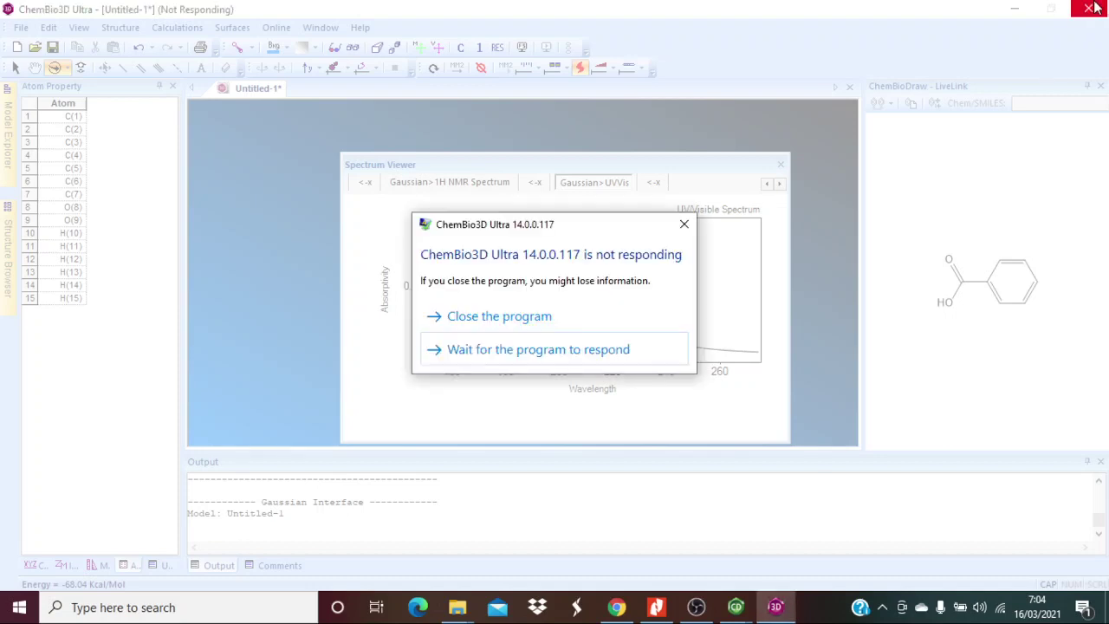
left_click(501, 320)
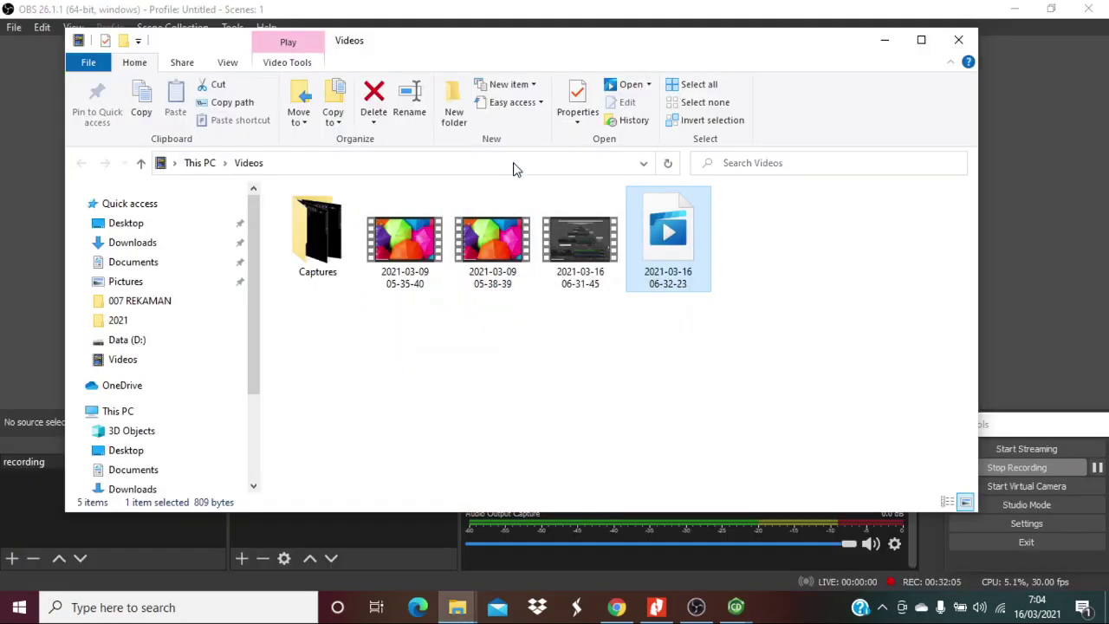
- Clear the file selection and refresh the listing of the Videos folder
left_click(836, 304)
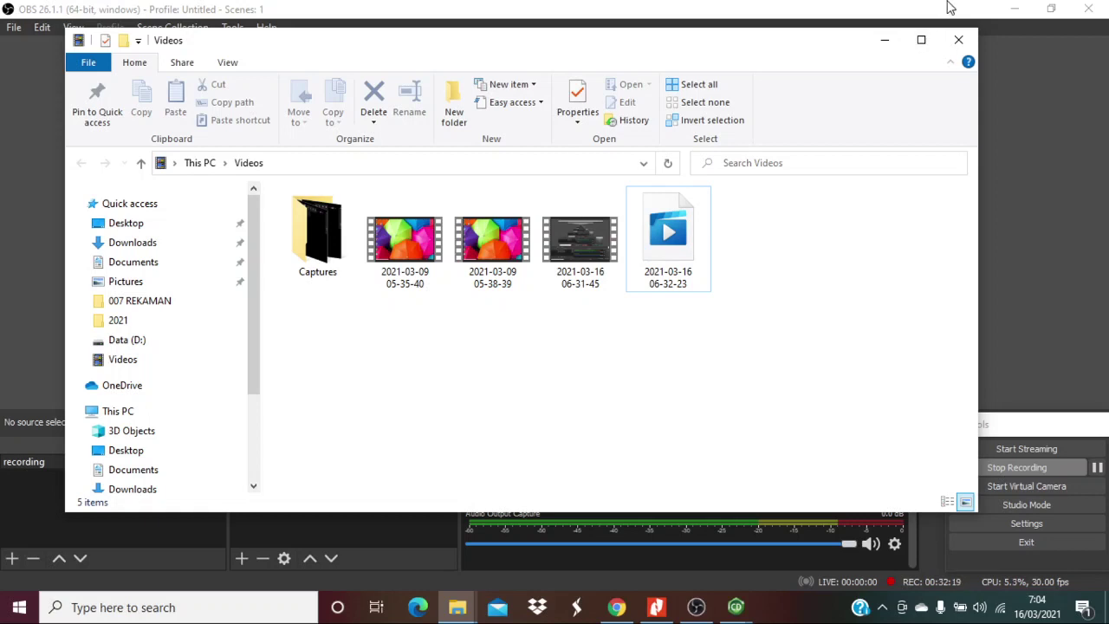
right_click(910, 240)
left_click(958, 300)
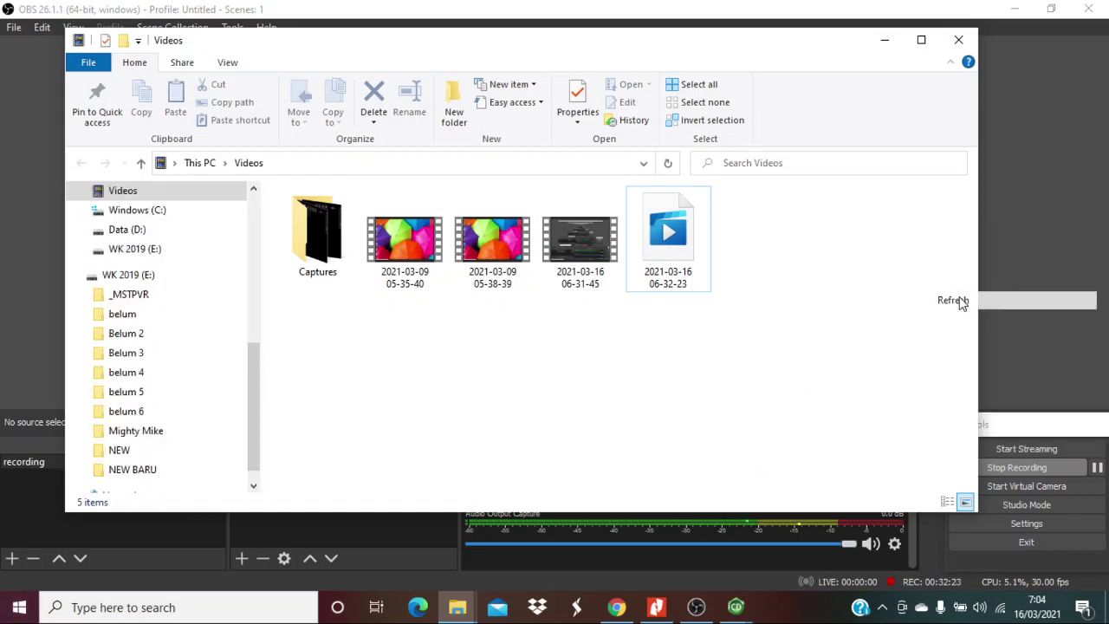
left_click(676, 242)
right_click(679, 246)
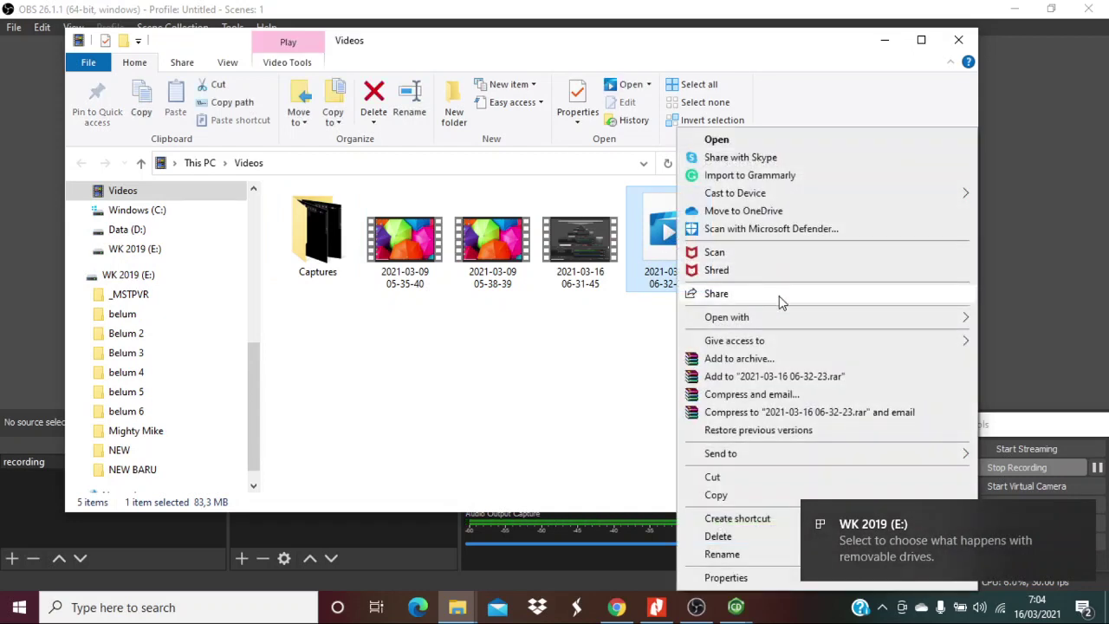
mouse_move(782, 317)
left_click(564, 468)
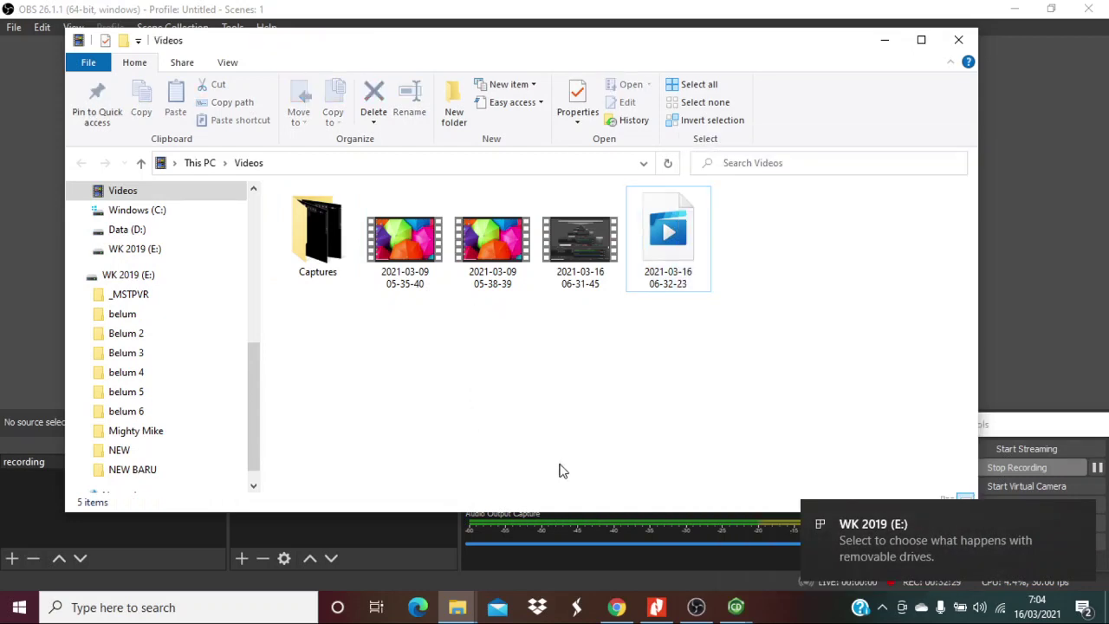
right_click(670, 236)
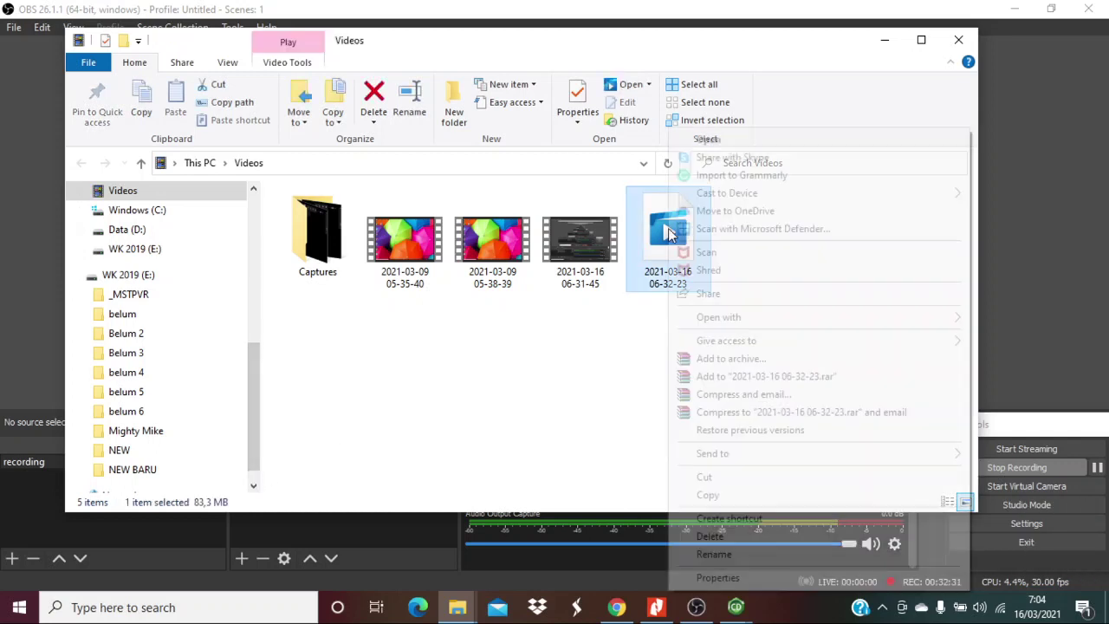
left_click(708, 494)
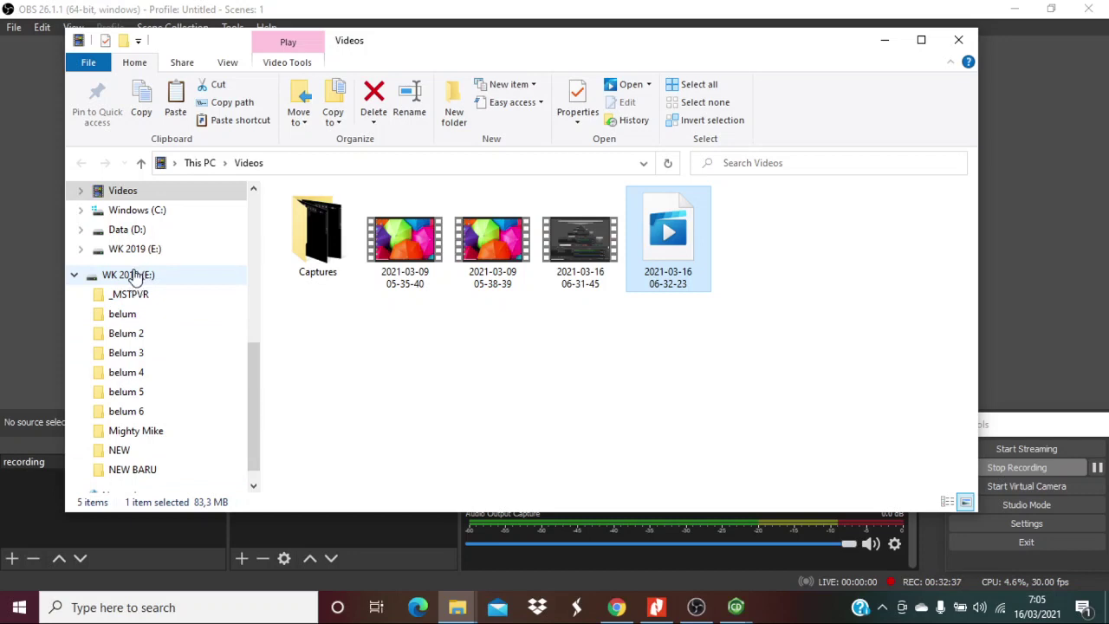
left_click(134, 276)
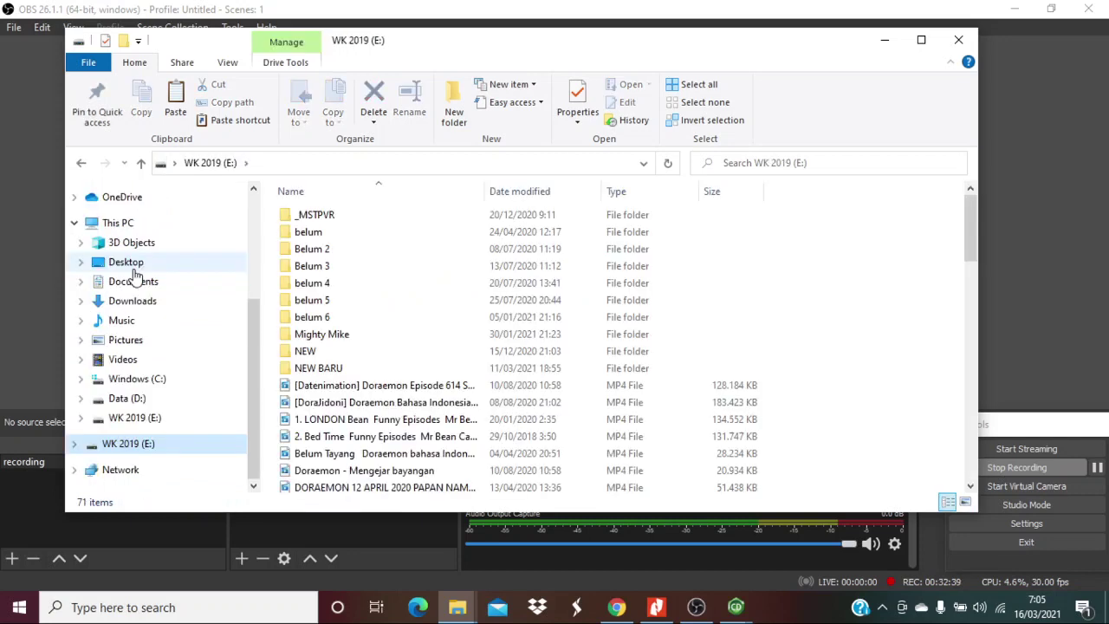
scroll(623, 375, "down", 1)
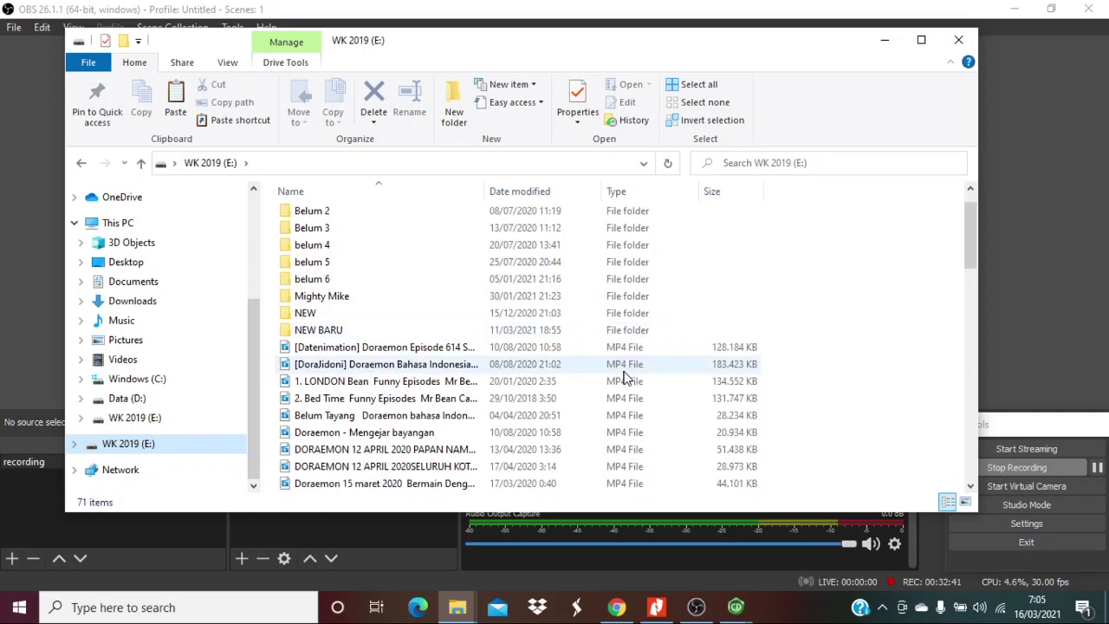
right_click(834, 234)
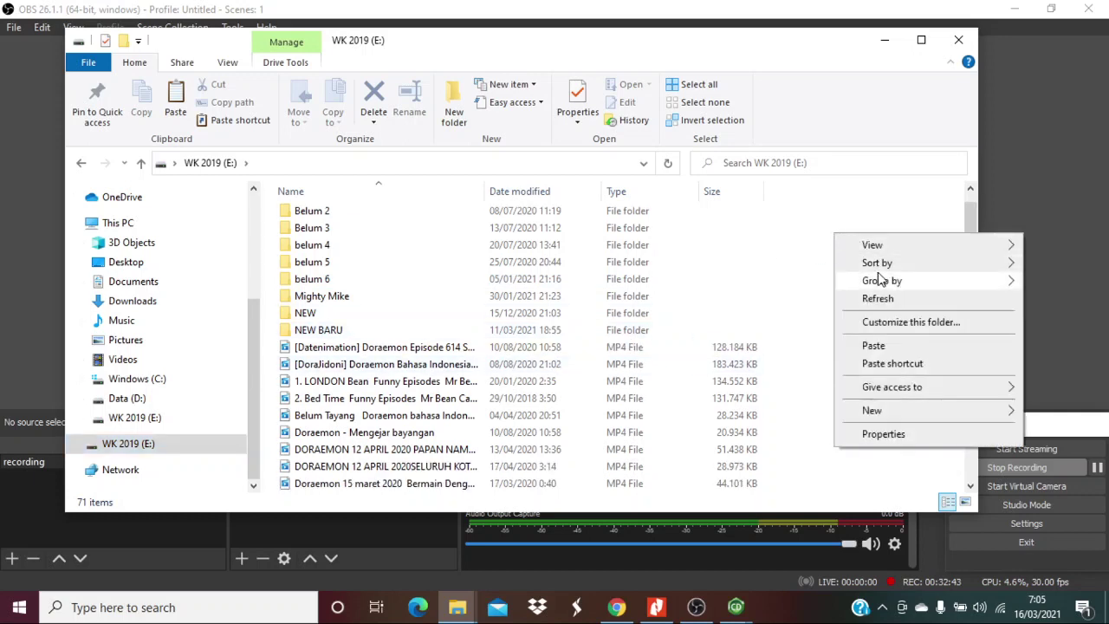
mouse_move(877, 390)
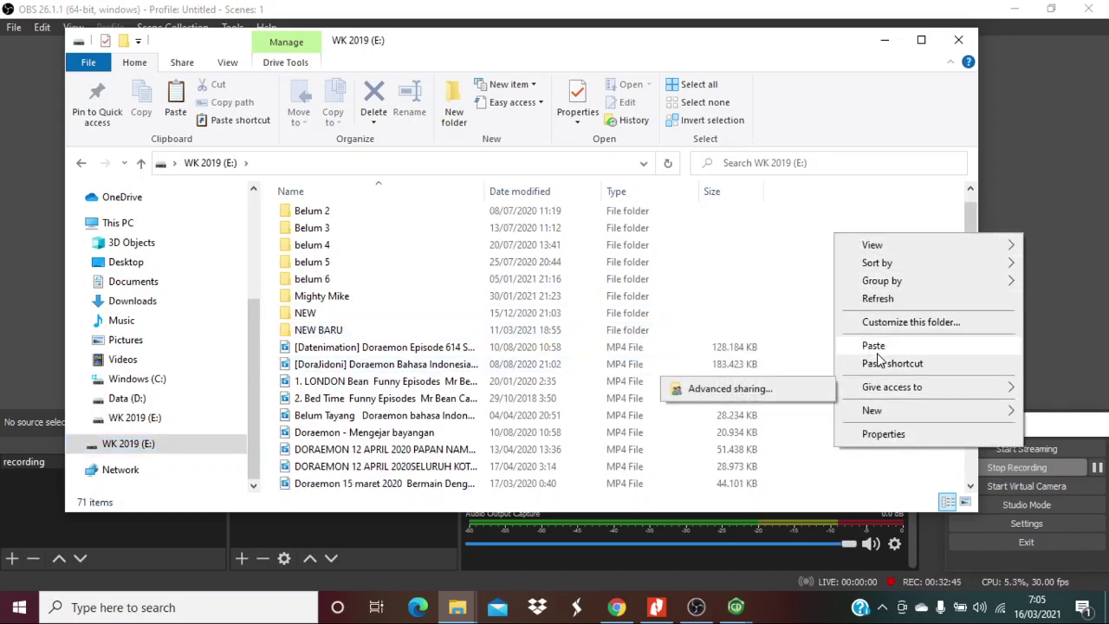
left_click(876, 348)
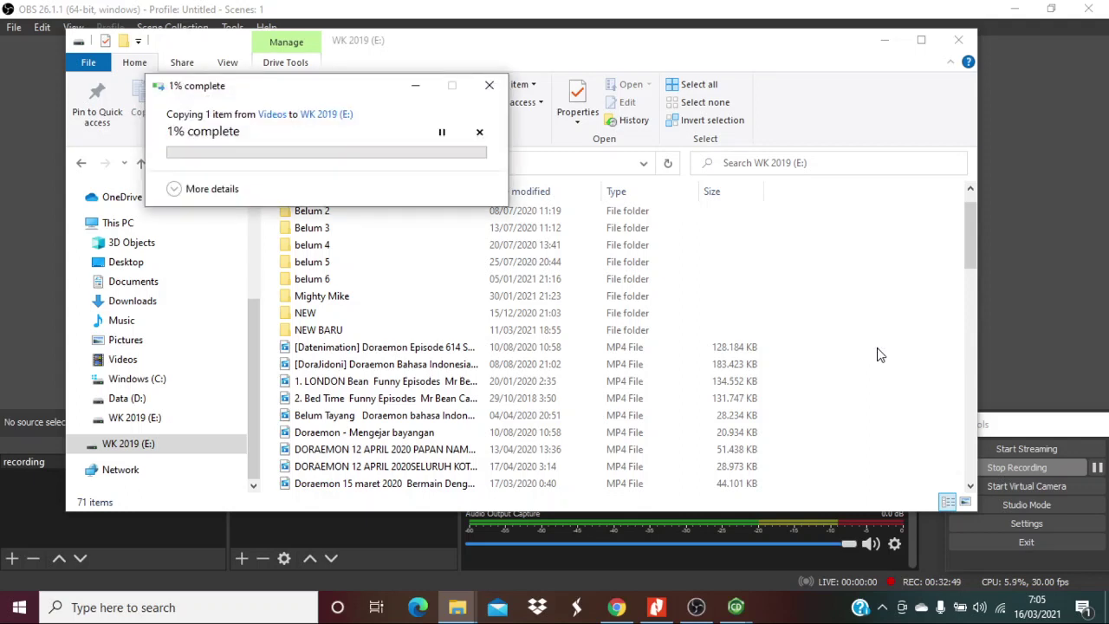
- Switch to the File Explorer window showing the 2021 folder and eject the WK 2019 (E:) drive
left_click(1050, 157)
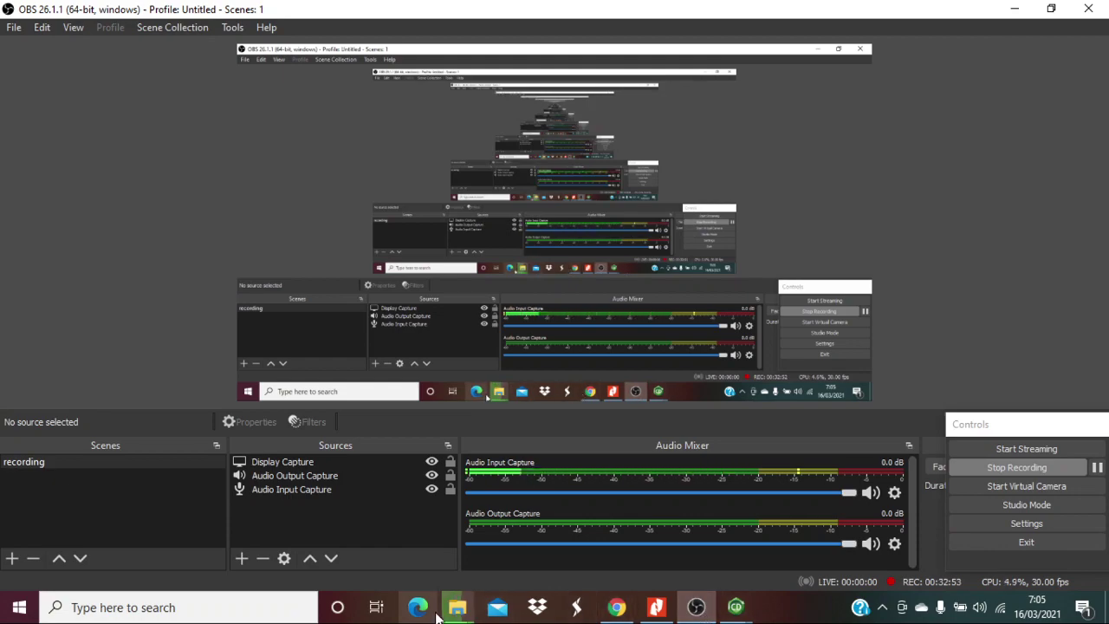
mouse_move(457, 608)
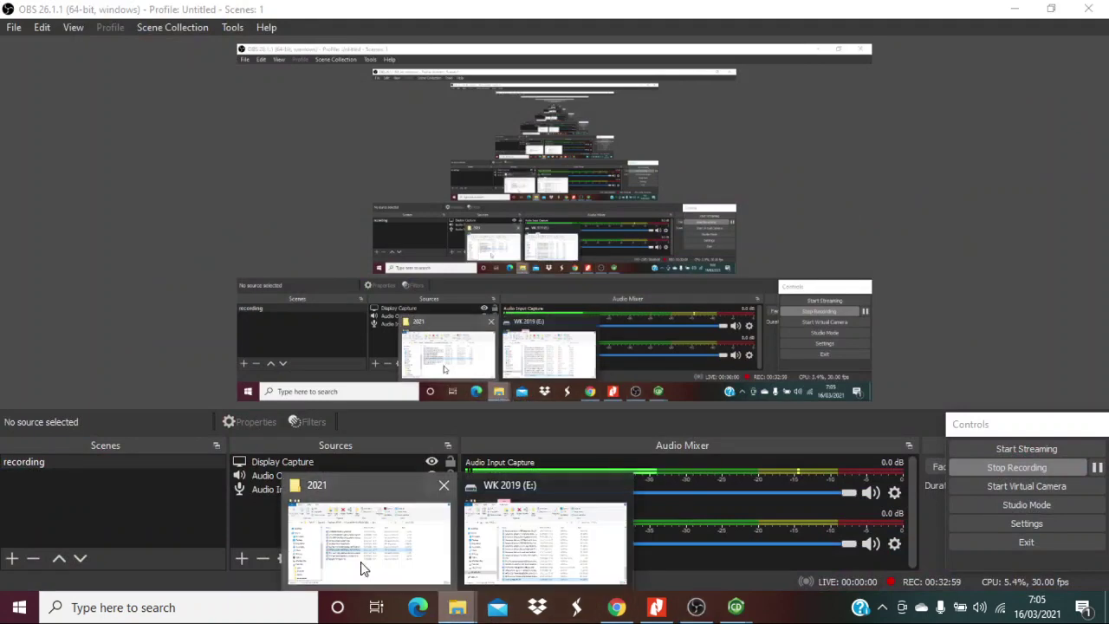
left_click(363, 568)
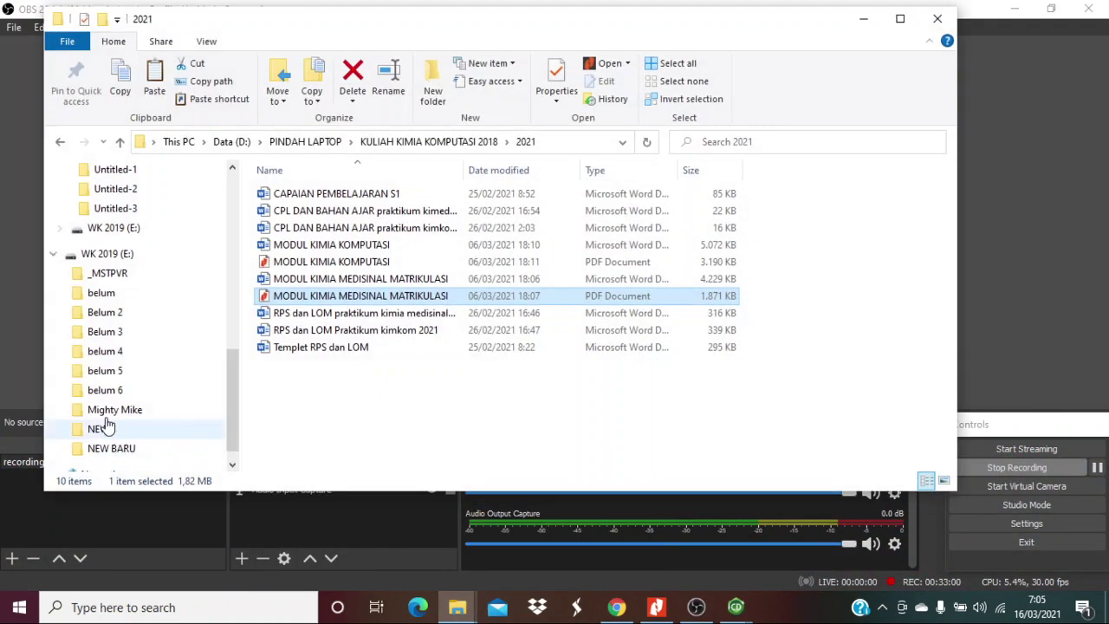
right_click(113, 263)
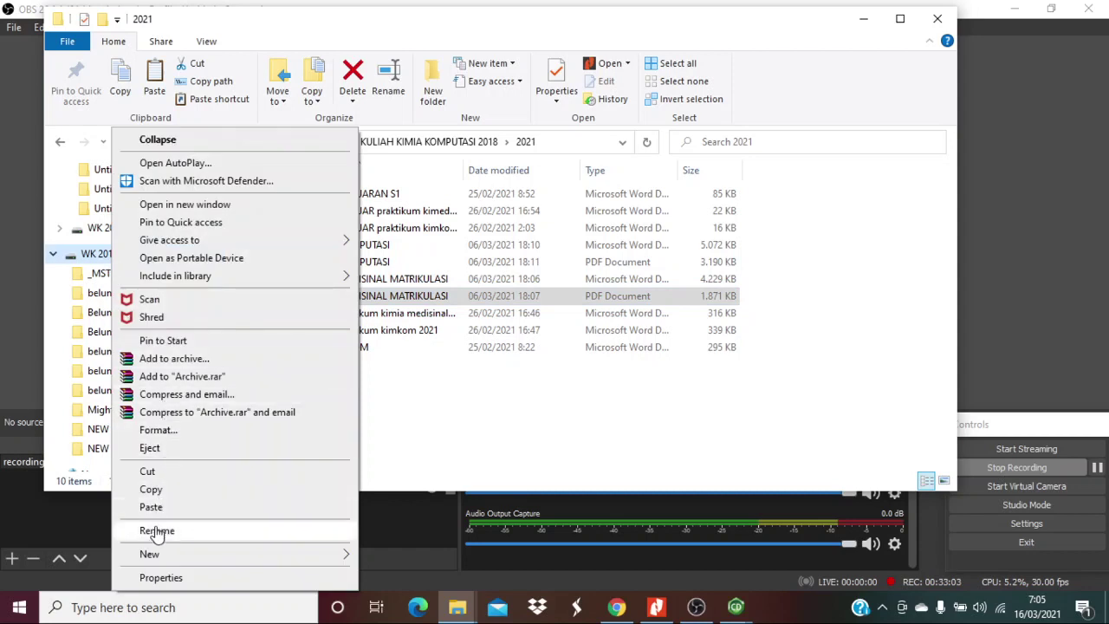
left_click(149, 448)
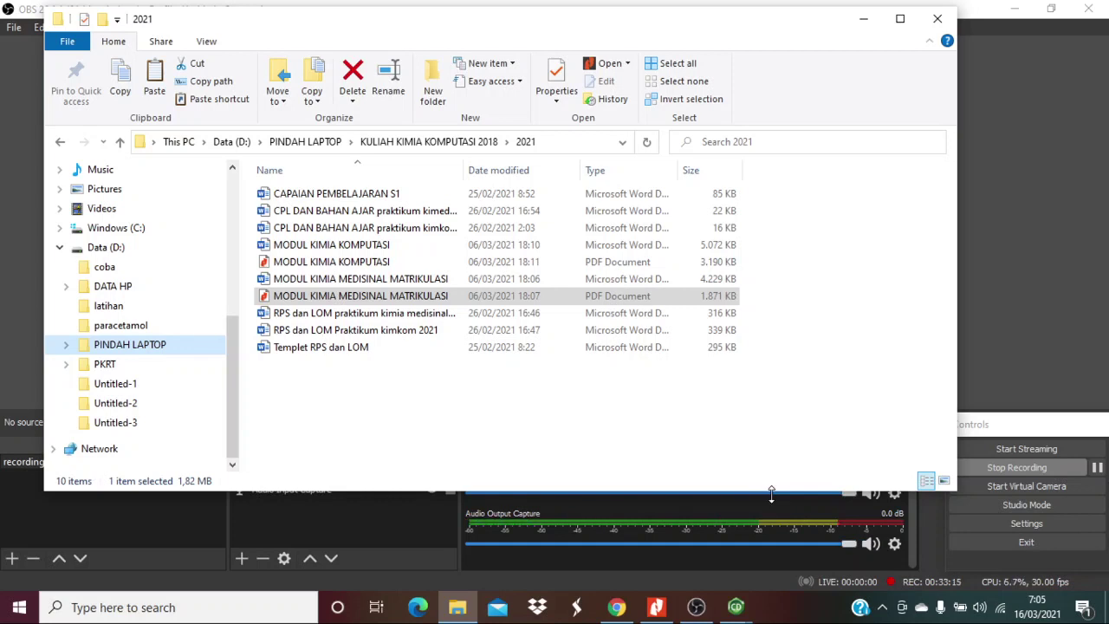
- Minimize the 2021 folder, OBS and both ChemBioDraw windows to reveal the desktop
left_click(863, 21)
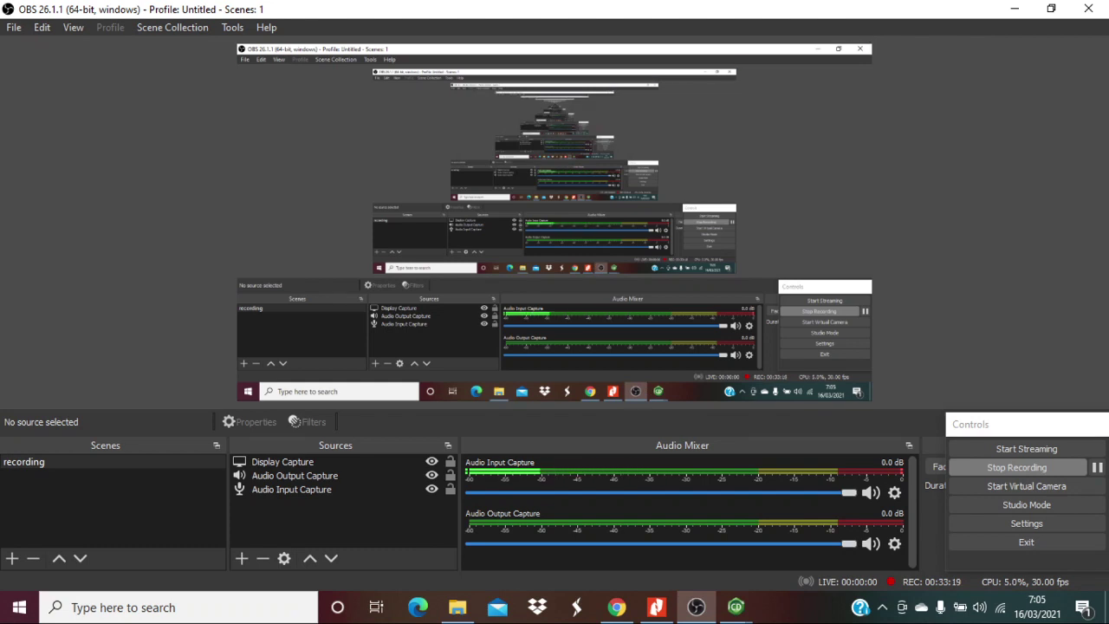
mouse_move(733, 609)
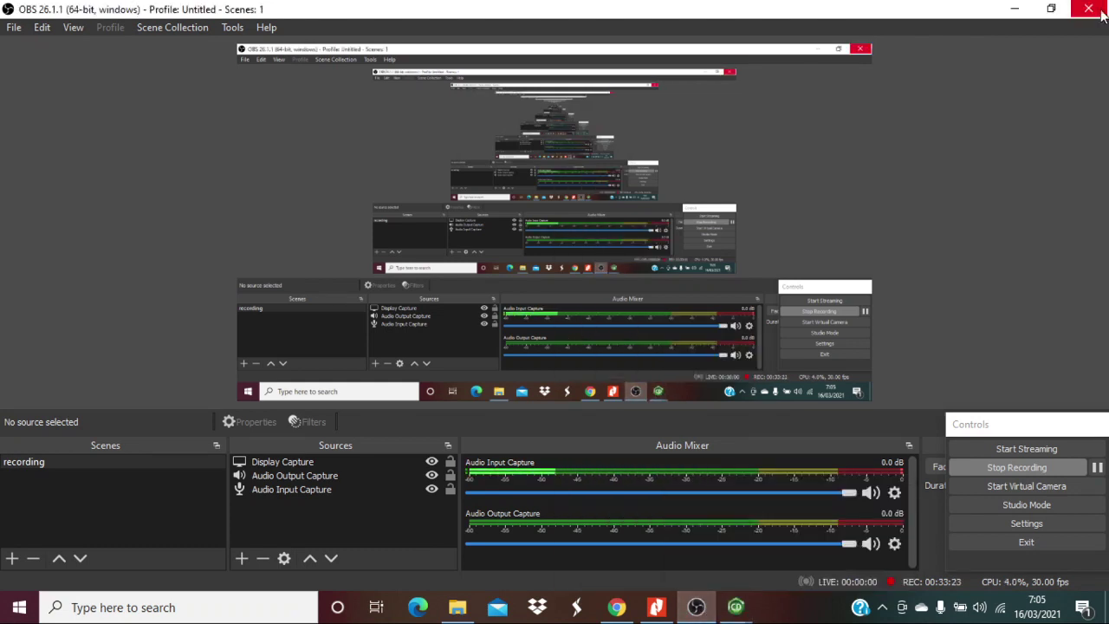
left_click(1015, 9)
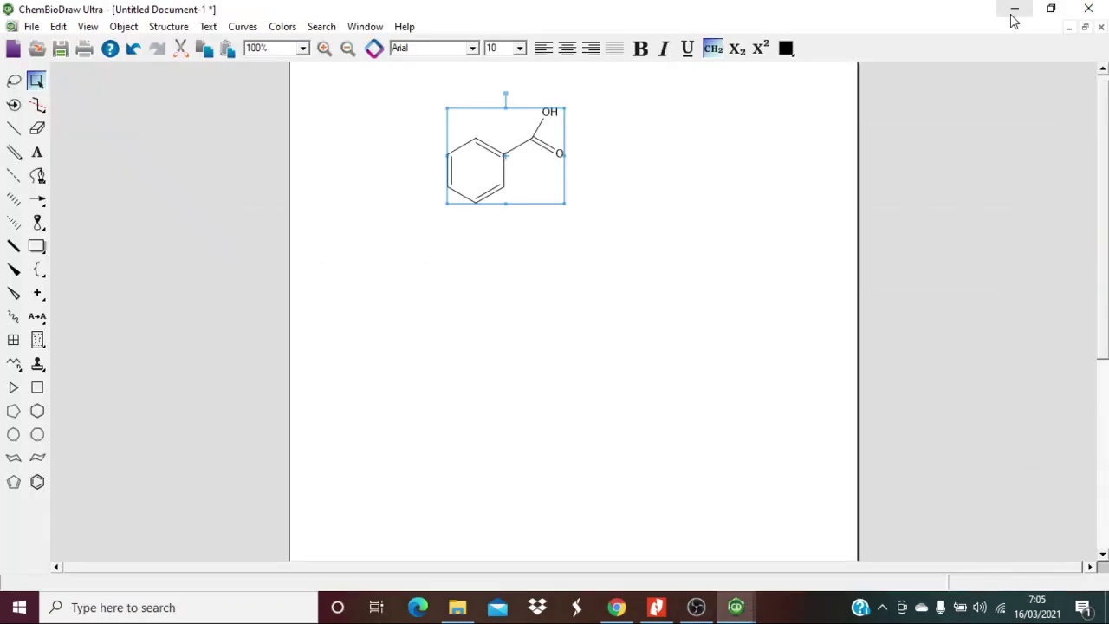
left_click(1013, 10)
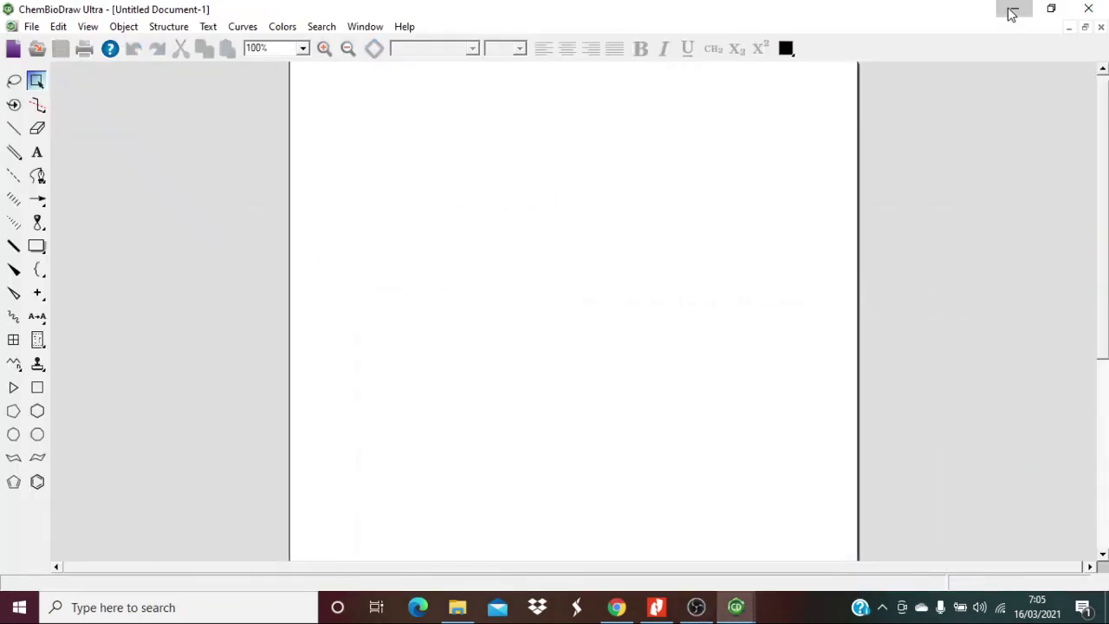
left_click(1010, 10)
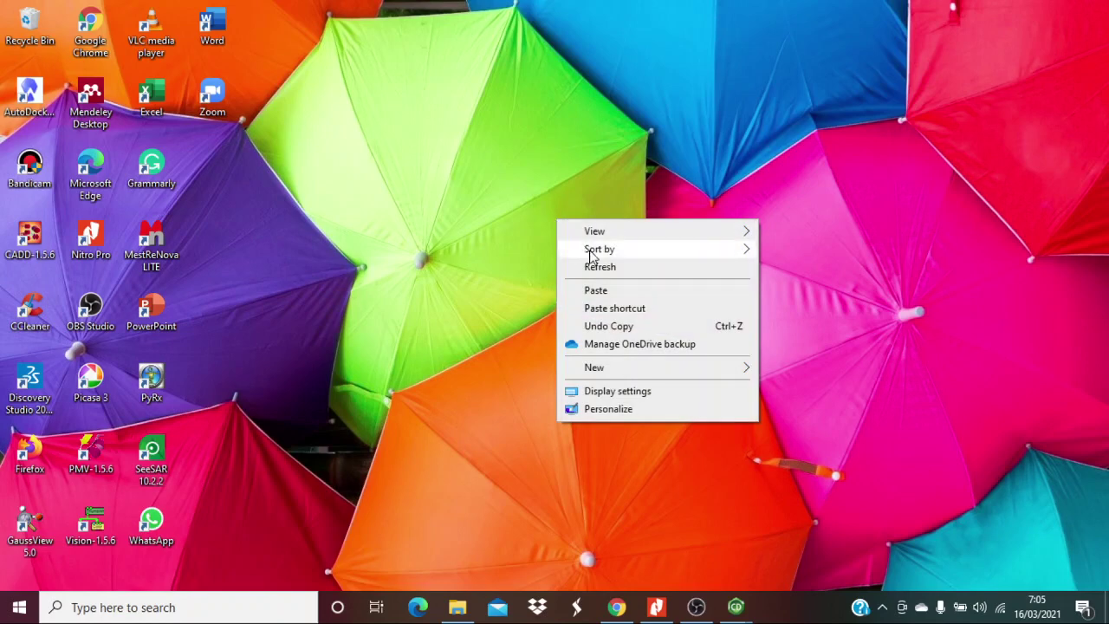
- Refresh the Windows desktop several times
left_click(601, 266)
right_click(602, 205)
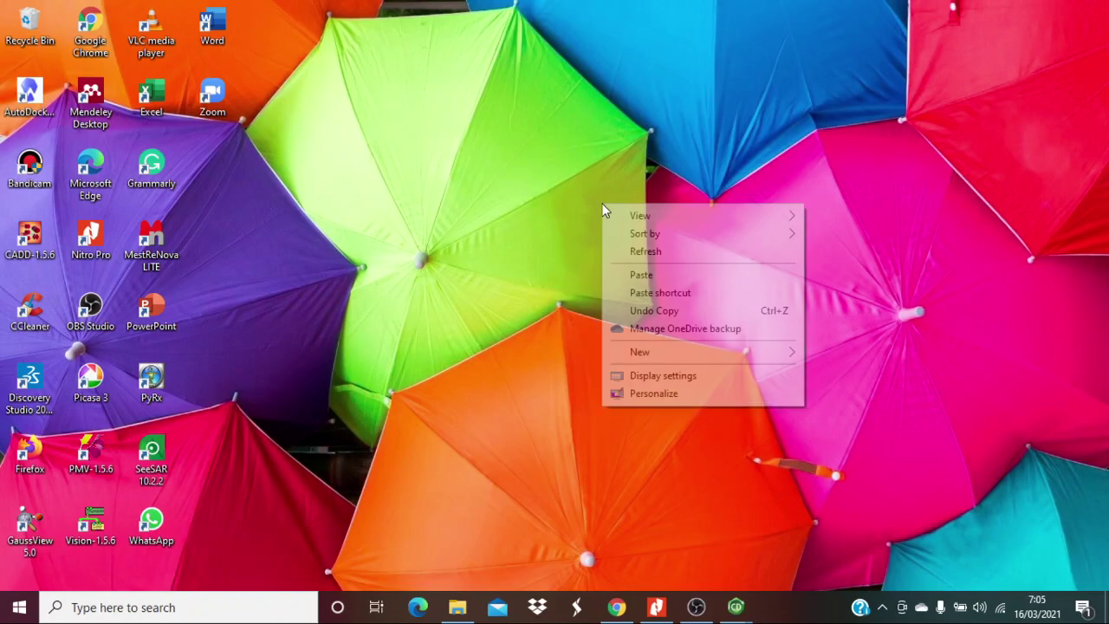
left_click(637, 252)
right_click(471, 130)
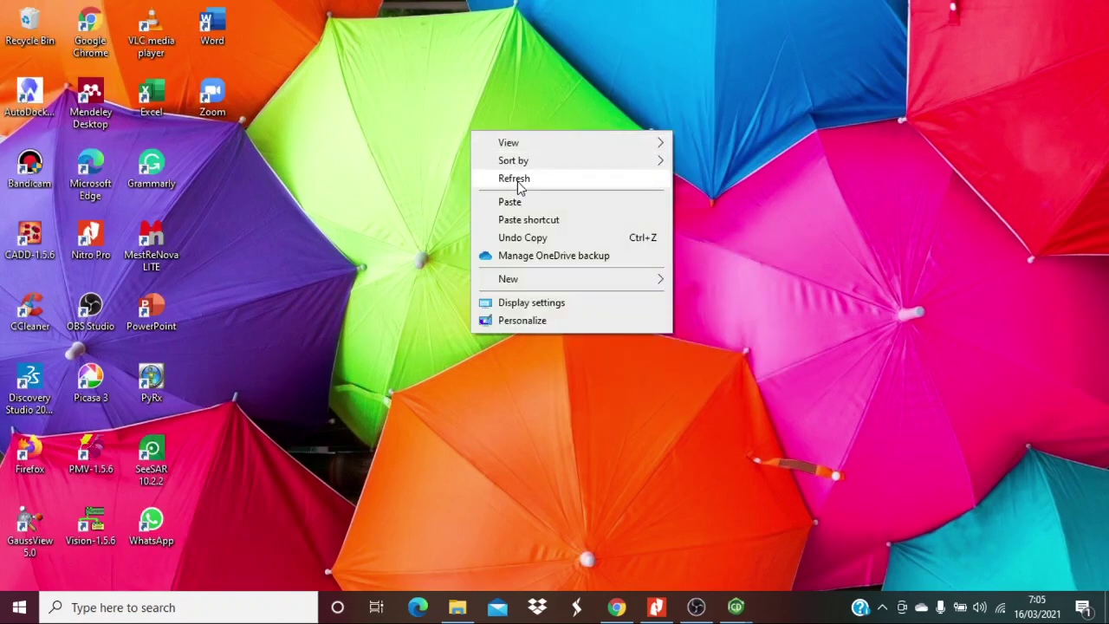
left_click(520, 177)
right_click(512, 71)
left_click(551, 121)
right_click(548, 91)
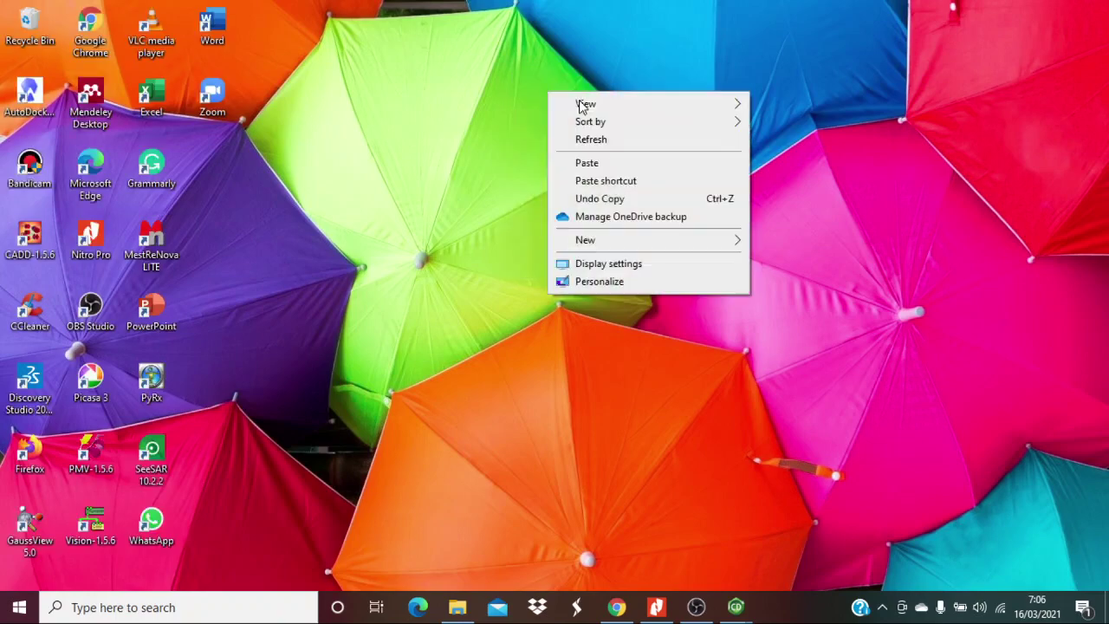
left_click(611, 140)
right_click(603, 98)
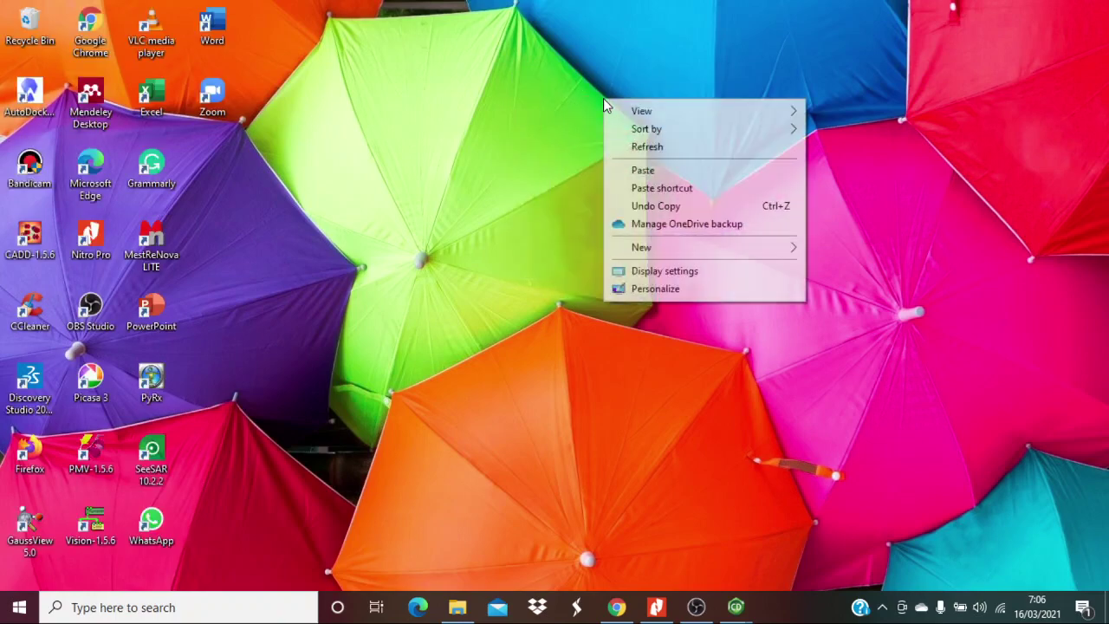
left_click(664, 147)
left_click(628, 614)
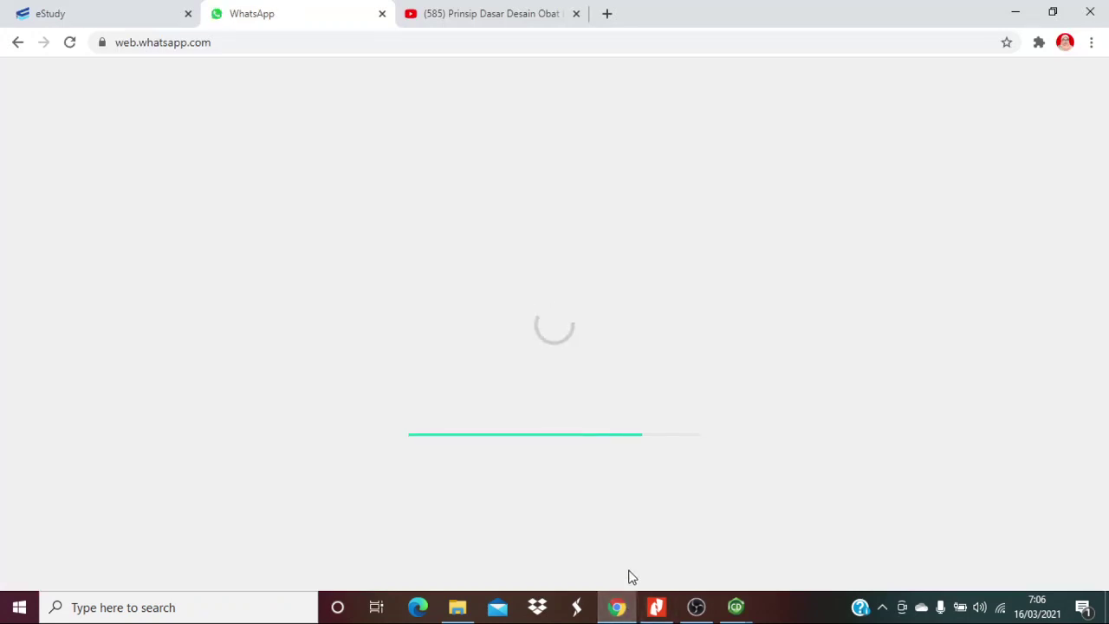
left_click(696, 609)
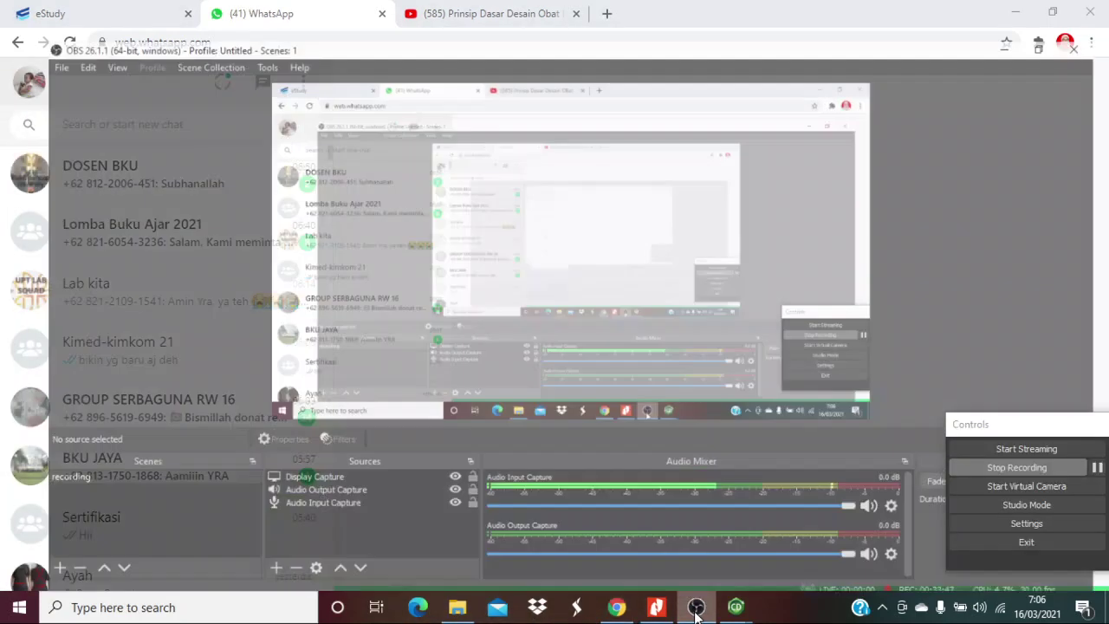
left_click(14, 27)
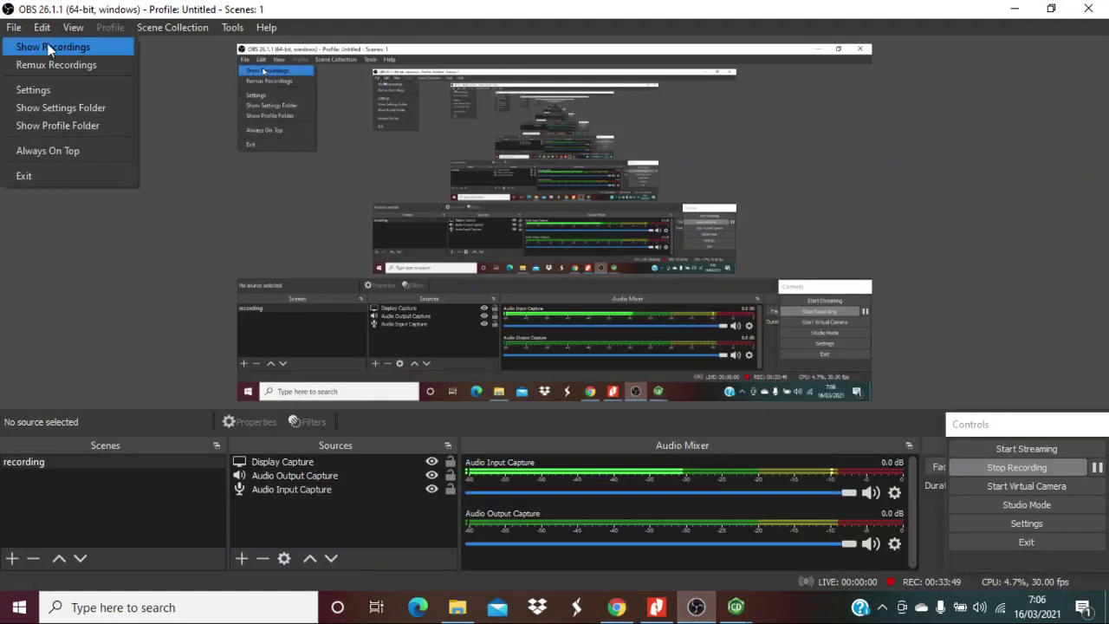
left_click(50, 50)
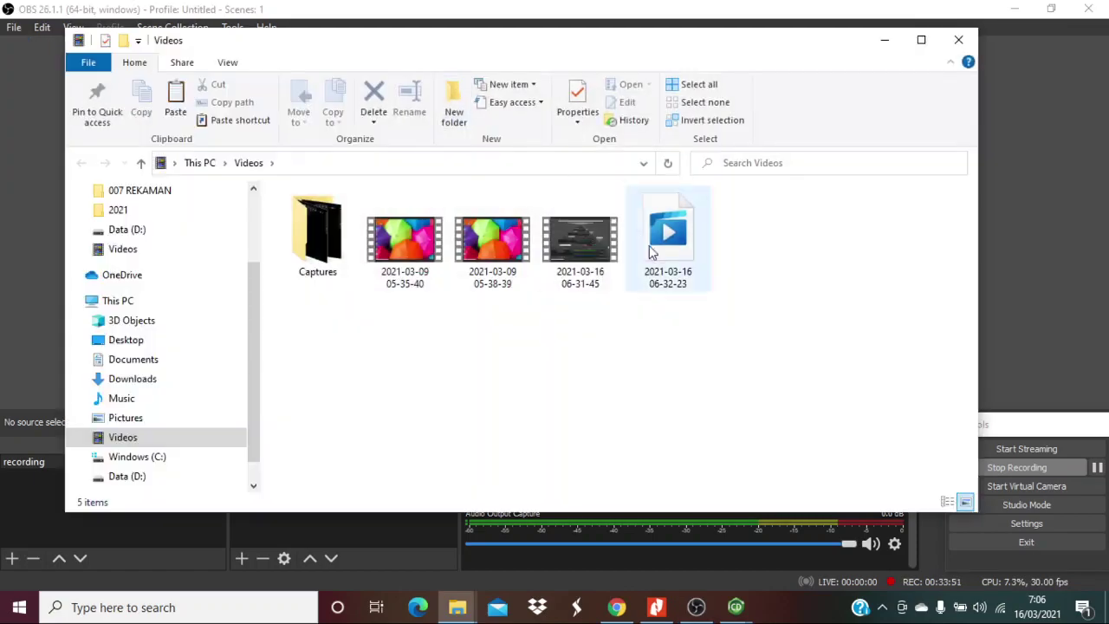
left_click(669, 258)
double_click(669, 258)
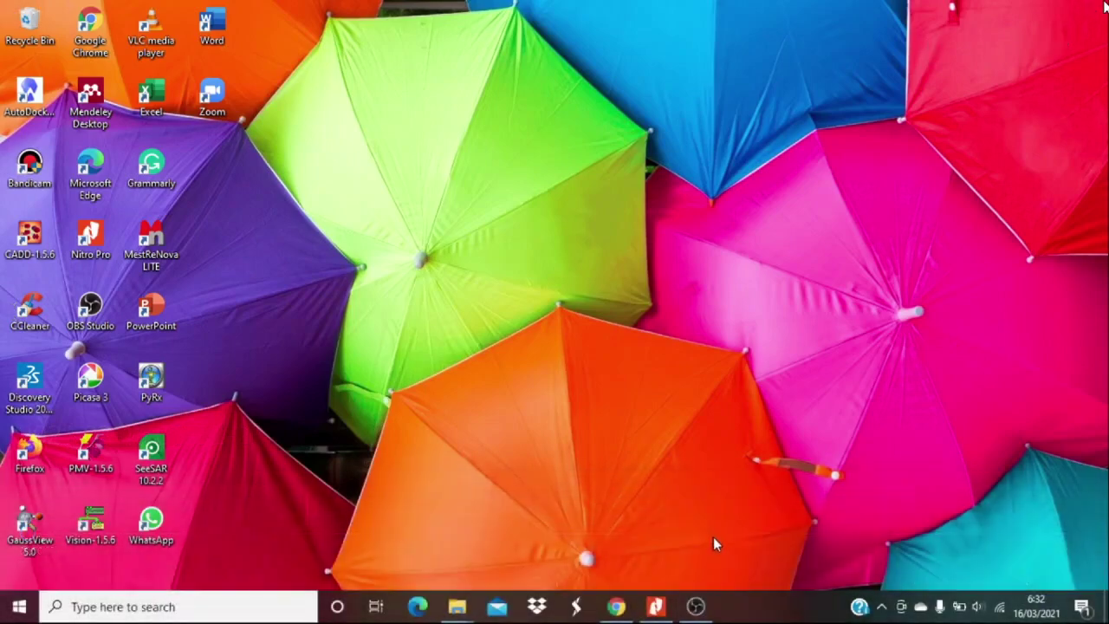
left_click(1088, 10)
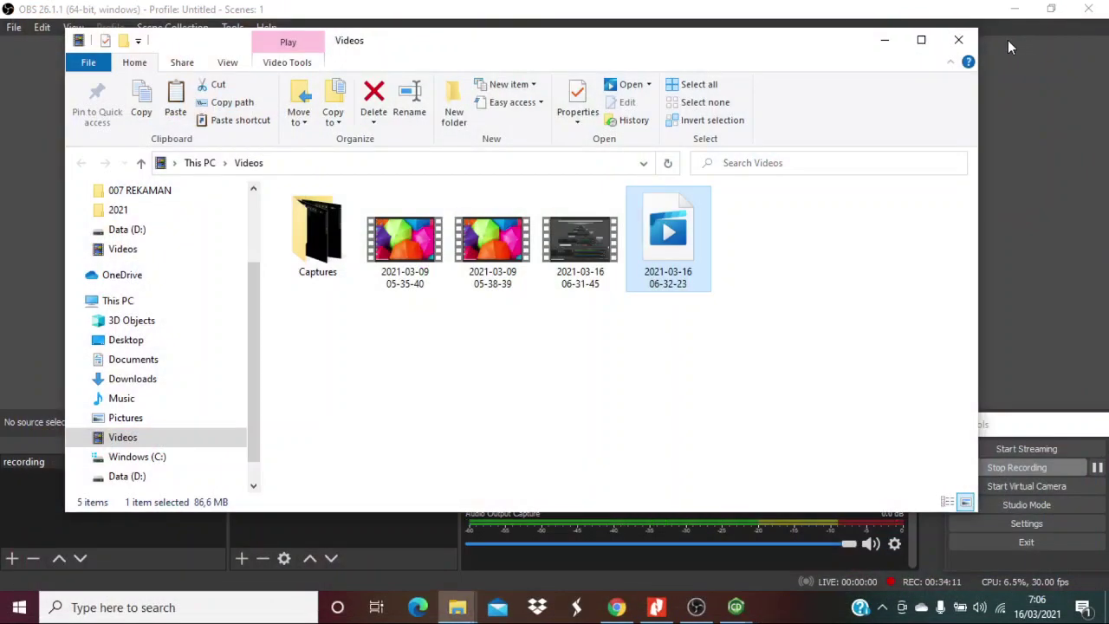
left_click(961, 41)
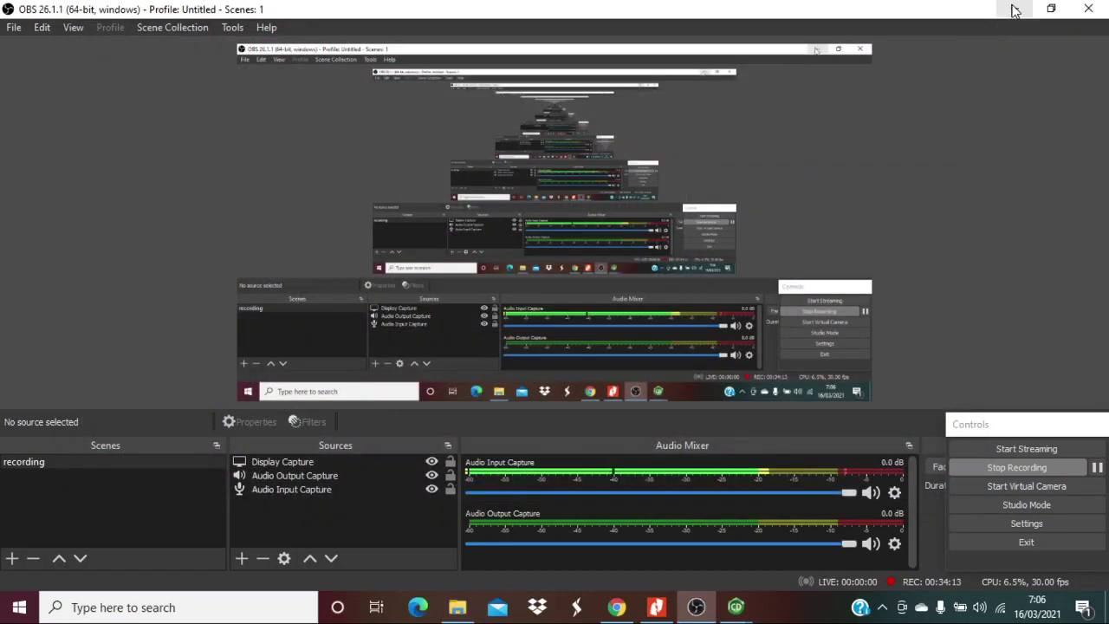
- Check the remaining browser and 2021 folder windows, switch back to OBS and start exiting the program
left_click(1015, 9)
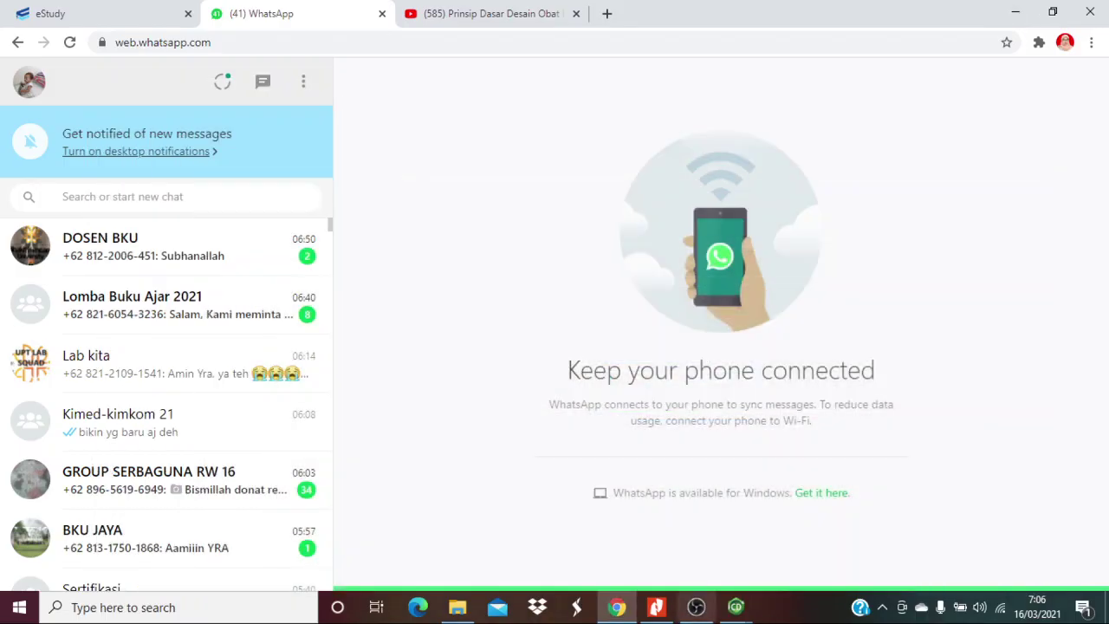
left_click(457, 609)
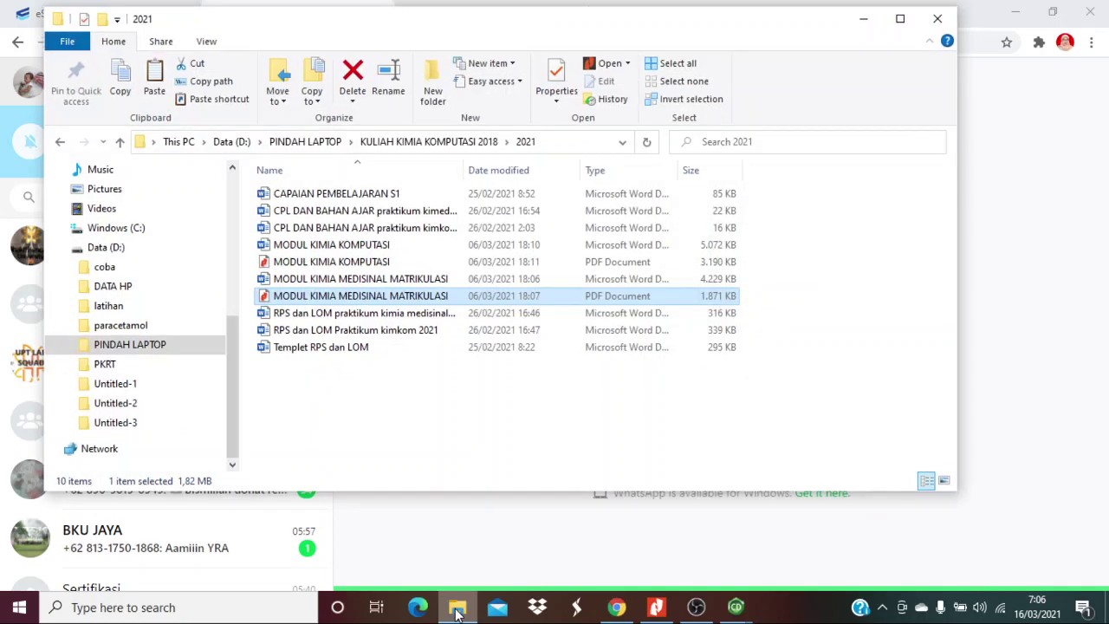
left_click(694, 608)
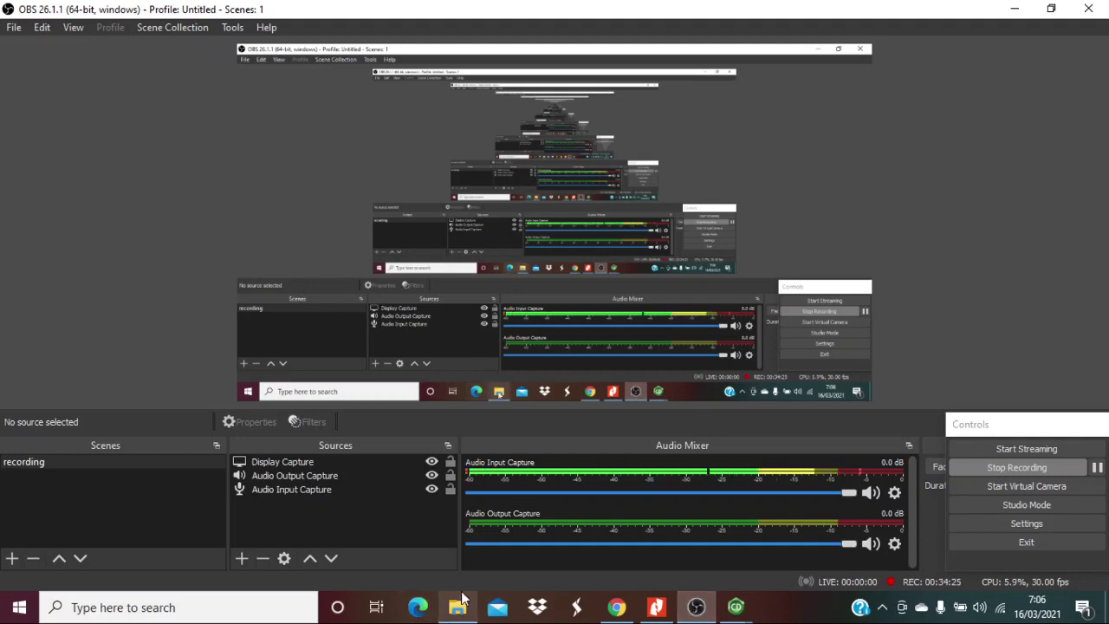
mouse_move(461, 610)
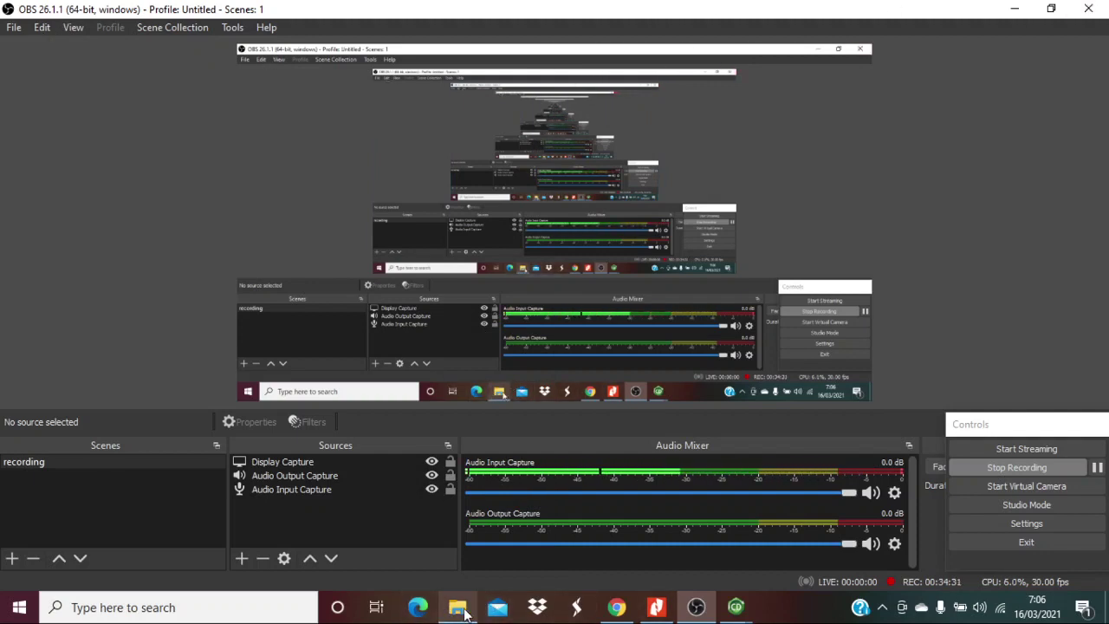
left_click(1088, 8)
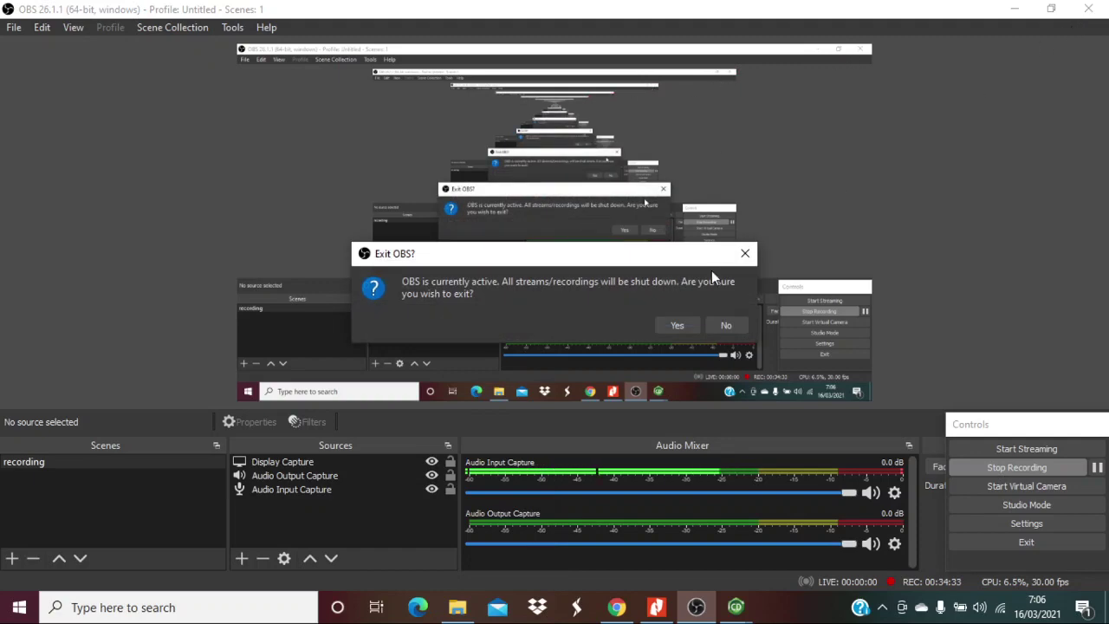